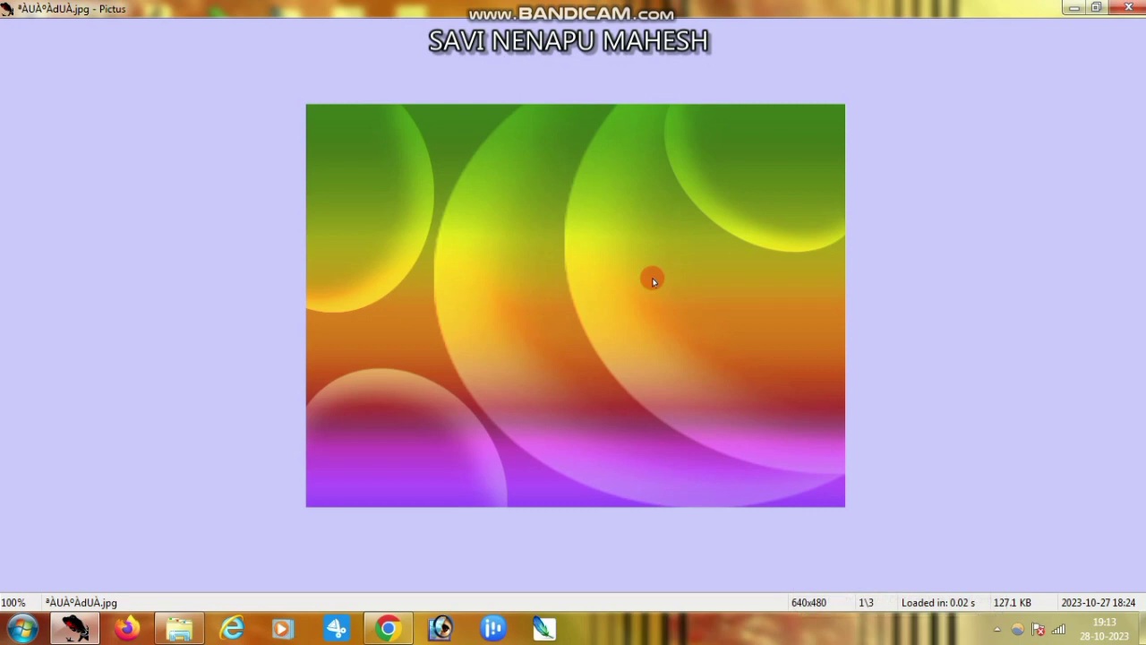
Browse the wallpaper samples in Pictus up to the blue Vista design, then close the viewer.
scroll(744, 224, "down", 1)
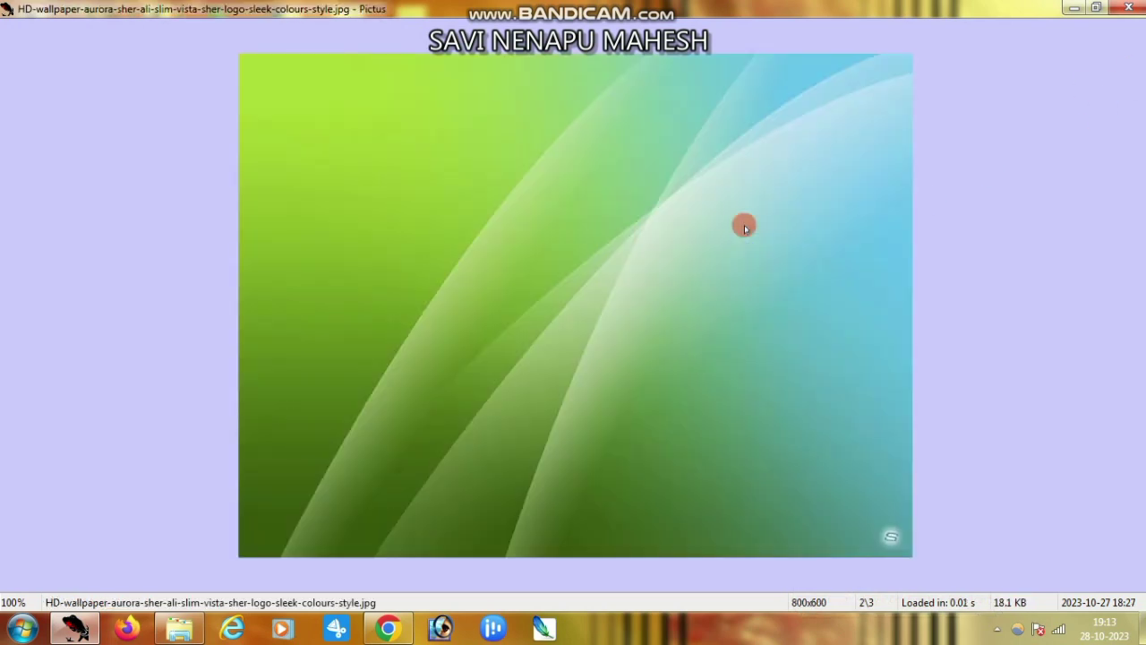
left_click(685, 239)
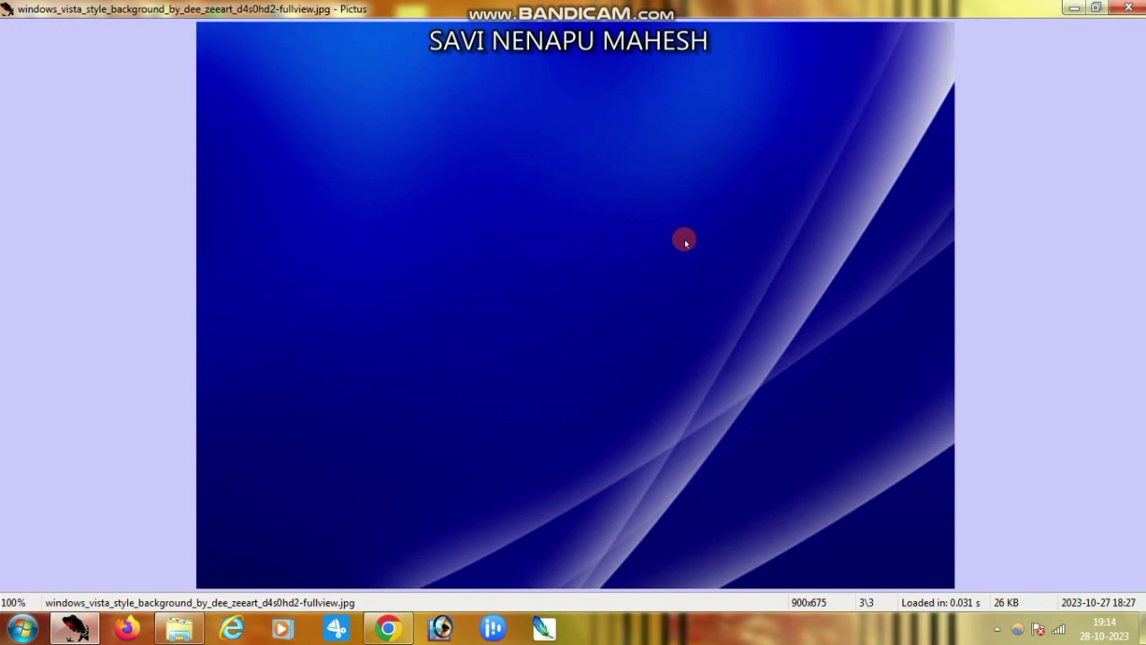
key("Escape")
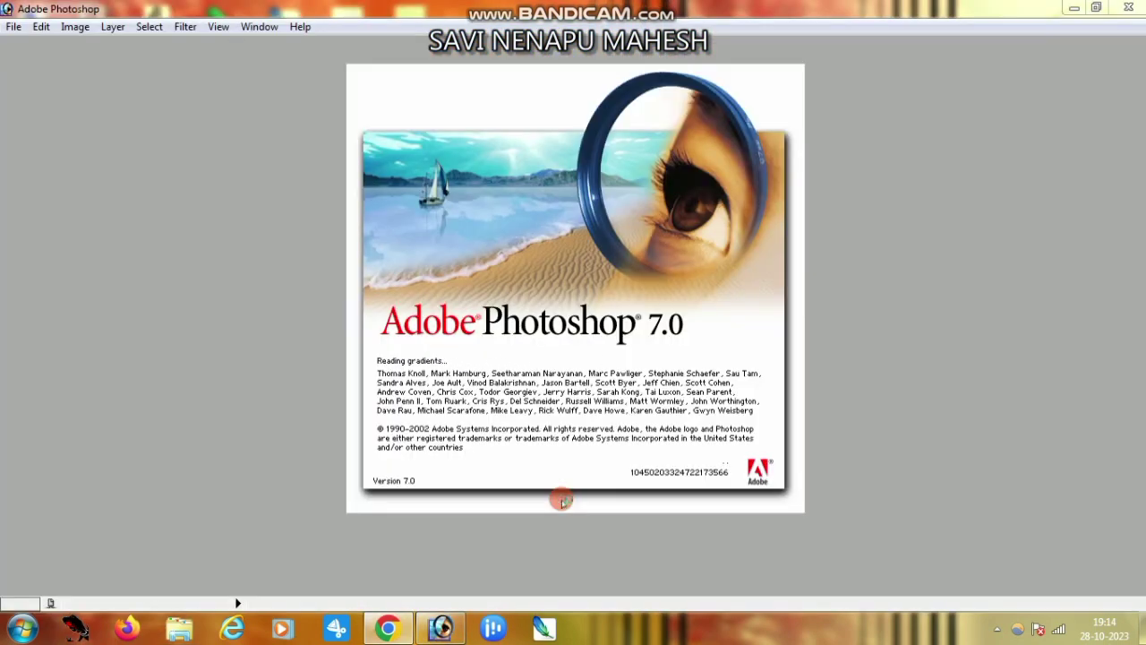
Create a blank 640x480 CMYK document, maximize it, and minimize Photoshop.
left_click(13, 26)
left_click(31, 44)
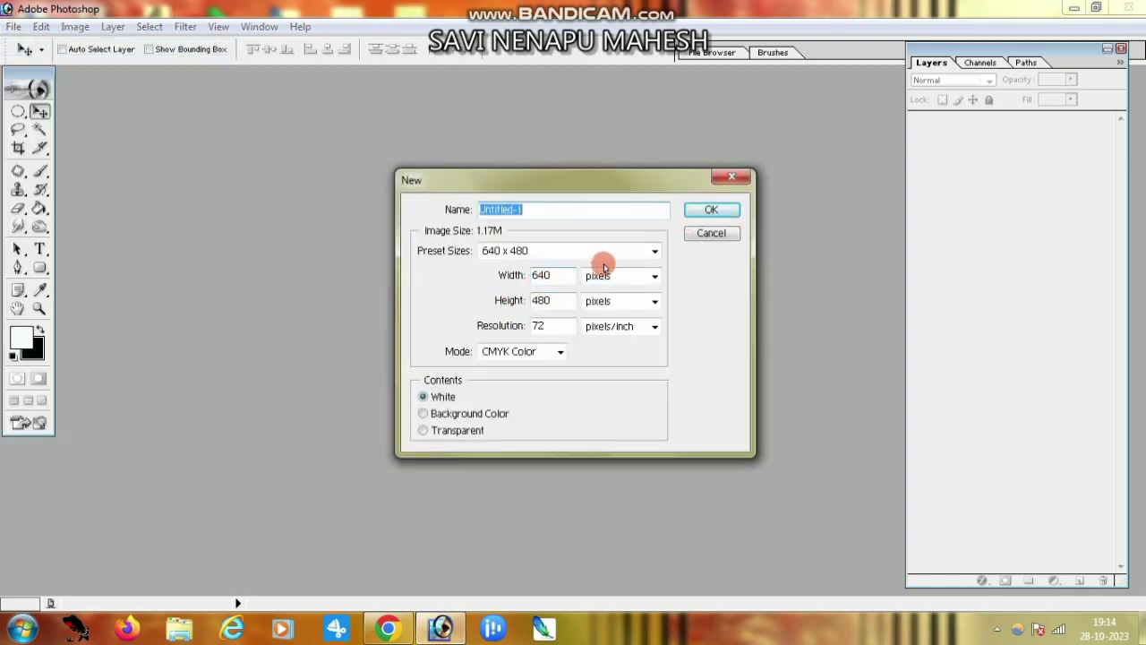
left_click(704, 209)
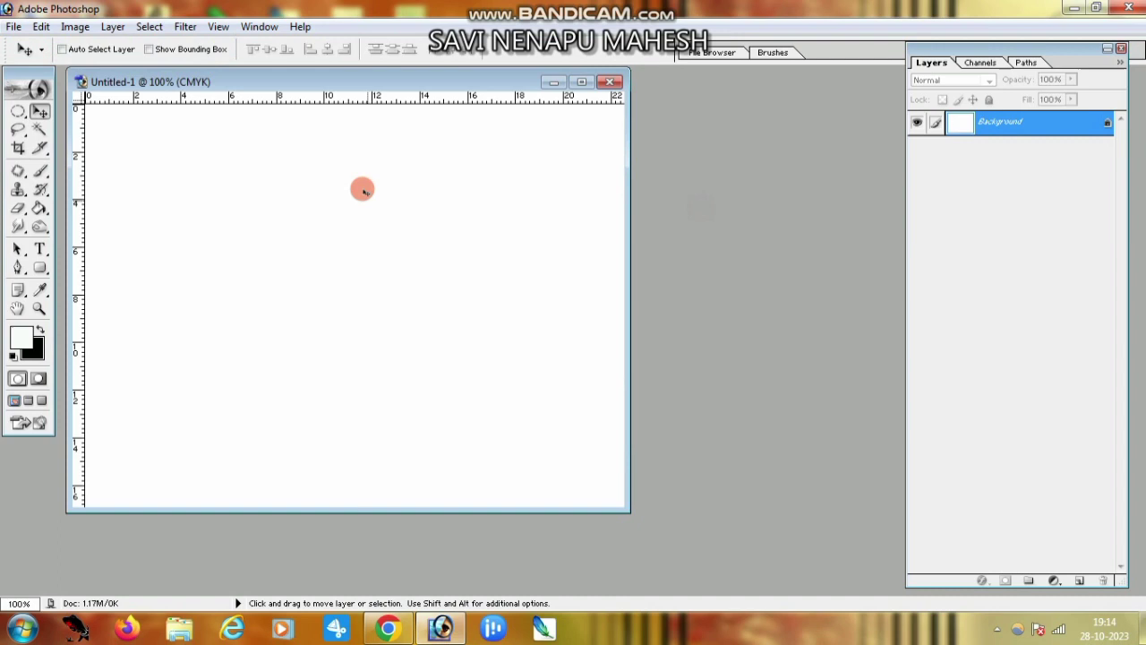
left_click(583, 82)
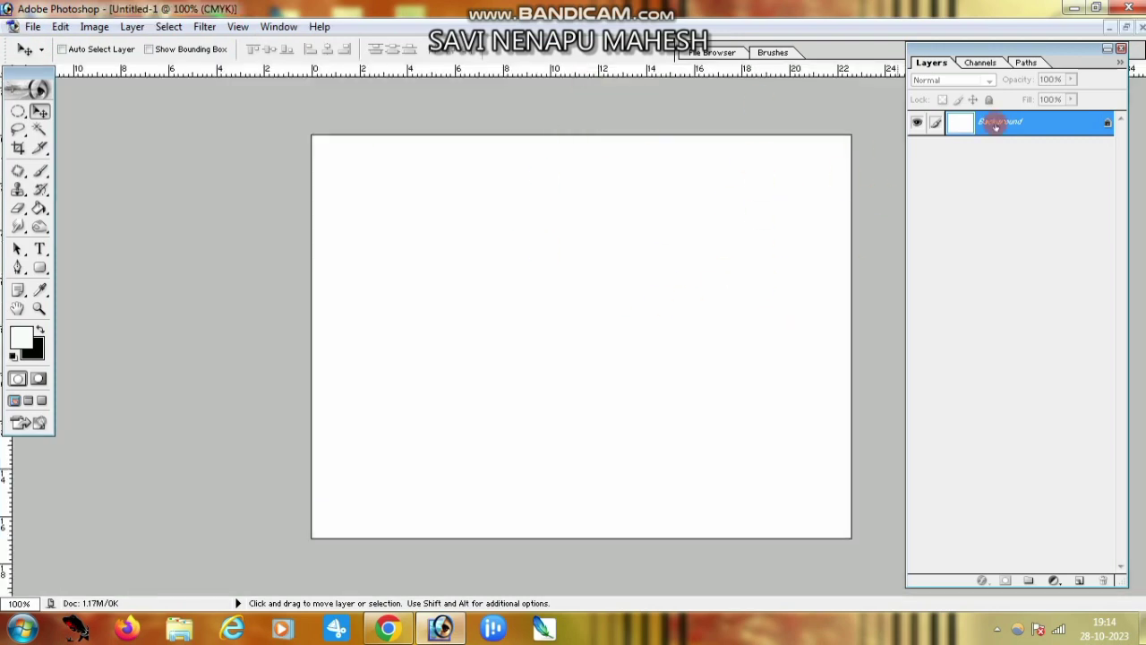
left_click(1075, 9)
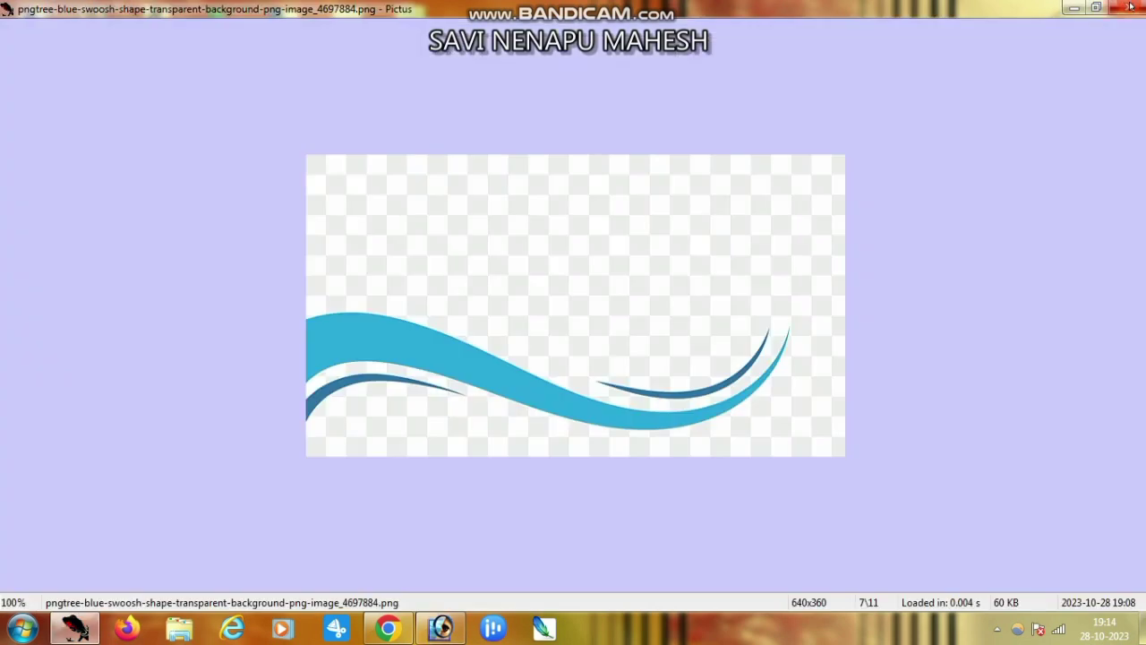
Close Pictus and drag the pngtree swoosh PNG from the desktop into Photoshop.
left_click(1135, 11)
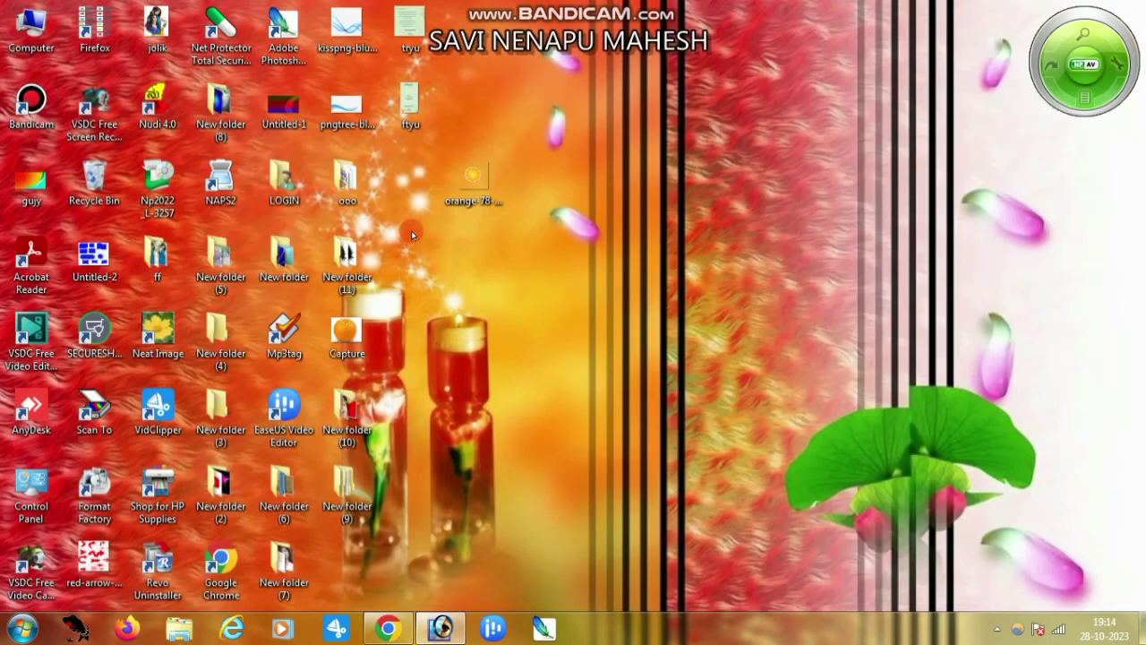
left_click_drag(345, 106, 417, 634)
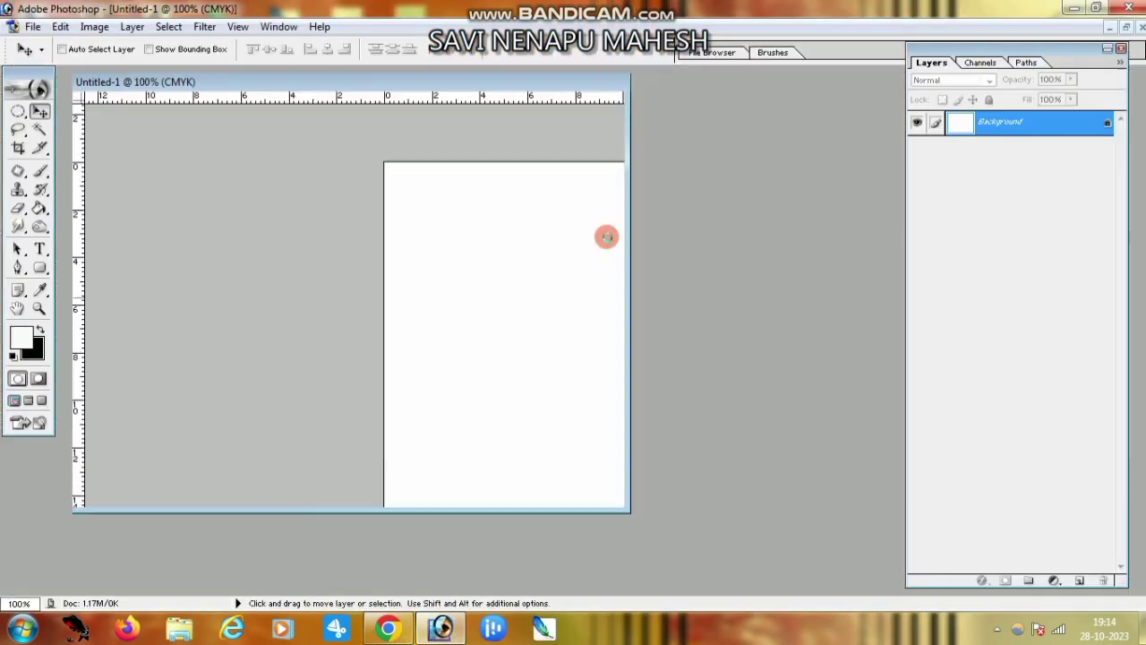
left_click_drag(417, 634, 606, 237)
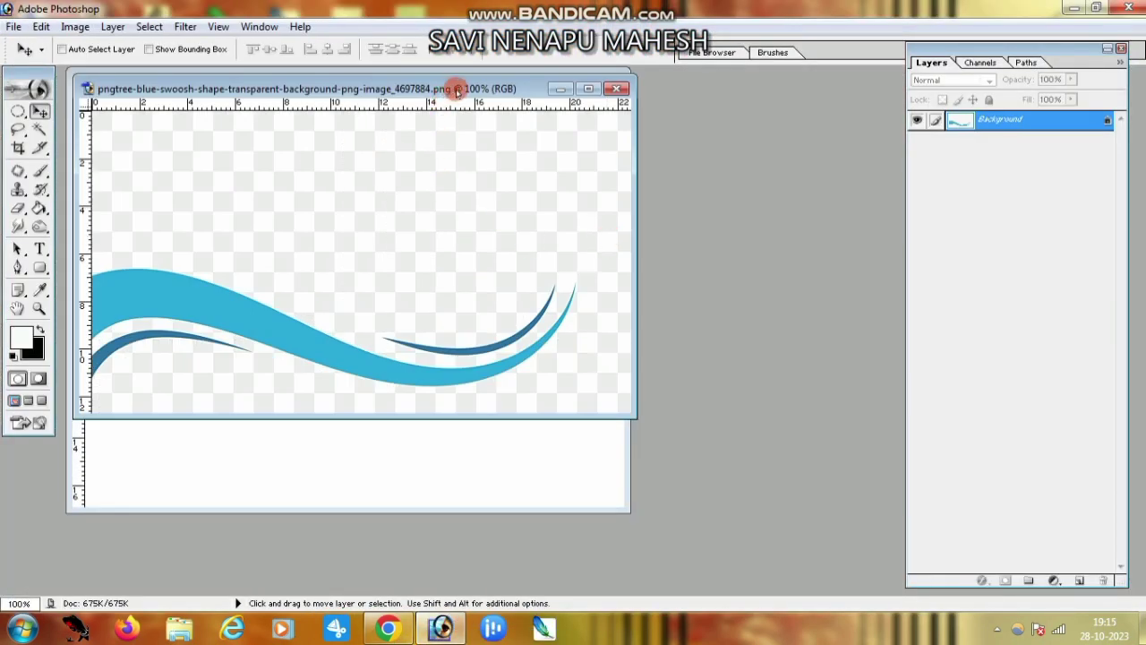
Maximize the swoosh PNG and fill its transparent background with black using the Magic Wand.
left_click_drag(450, 88, 667, 139)
left_click(806, 139)
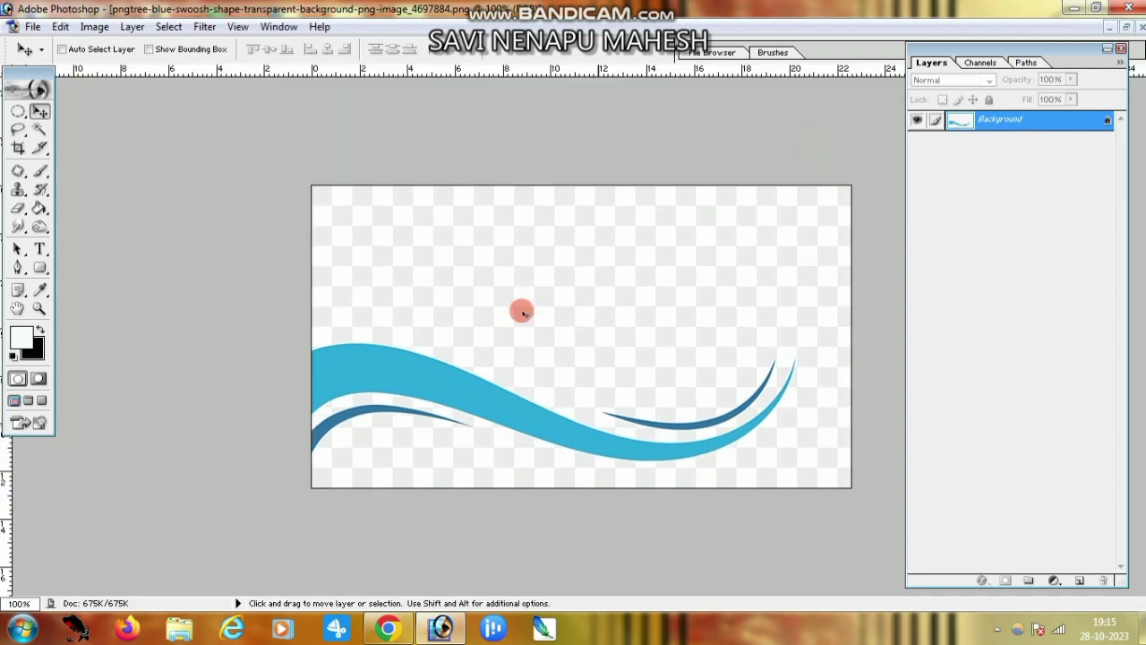
left_click(39, 129)
left_click(624, 267)
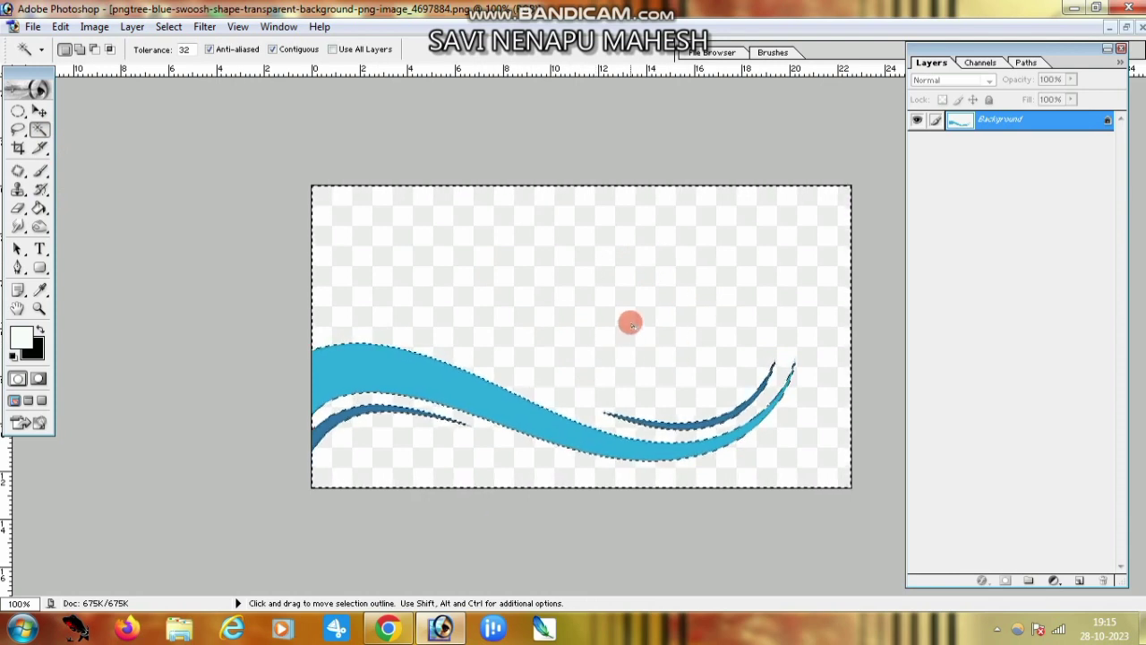
key("ctrl+BackSpace")
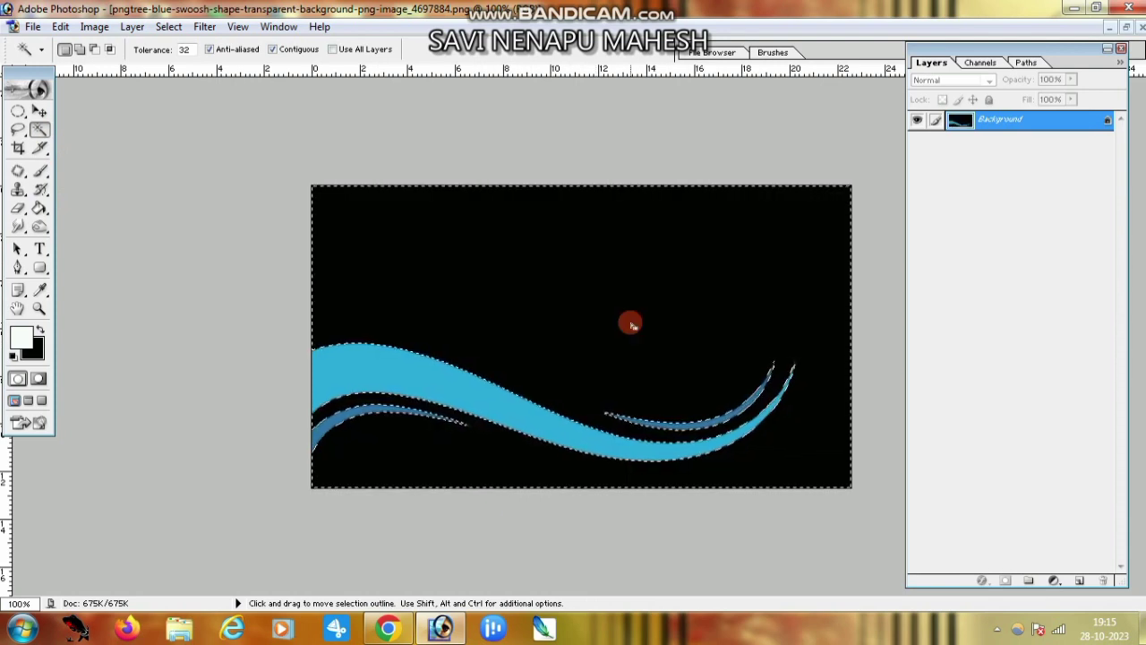
key("ctrl+d")
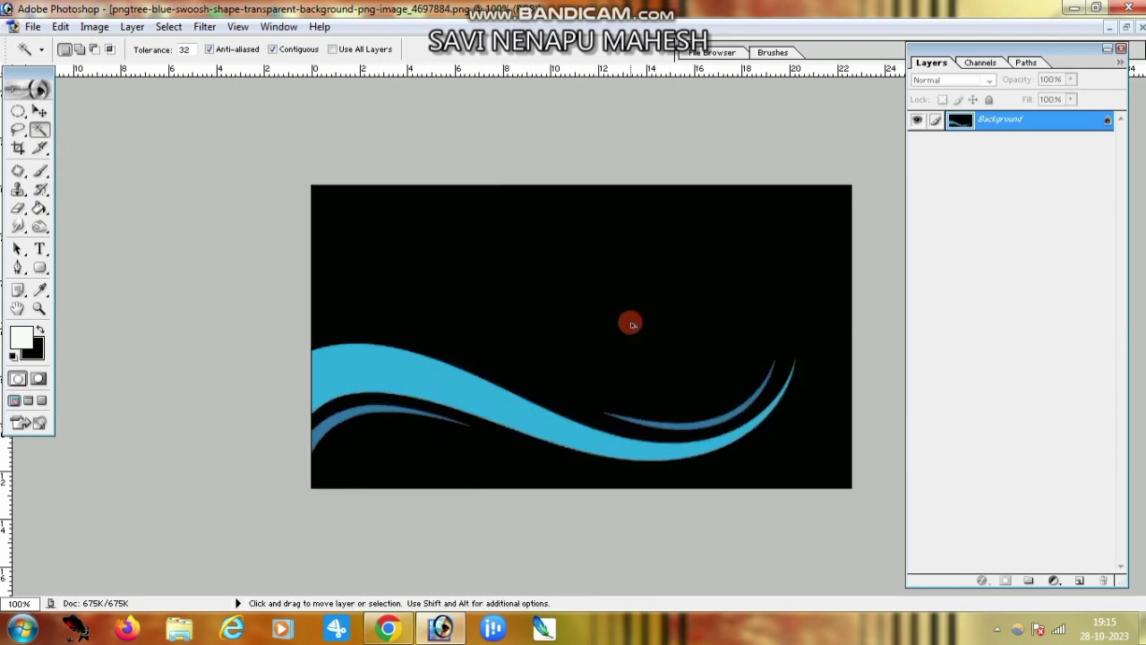
Reselect the black background and invert the selection to isolate the blue swoosh shapes.
left_click(631, 324)
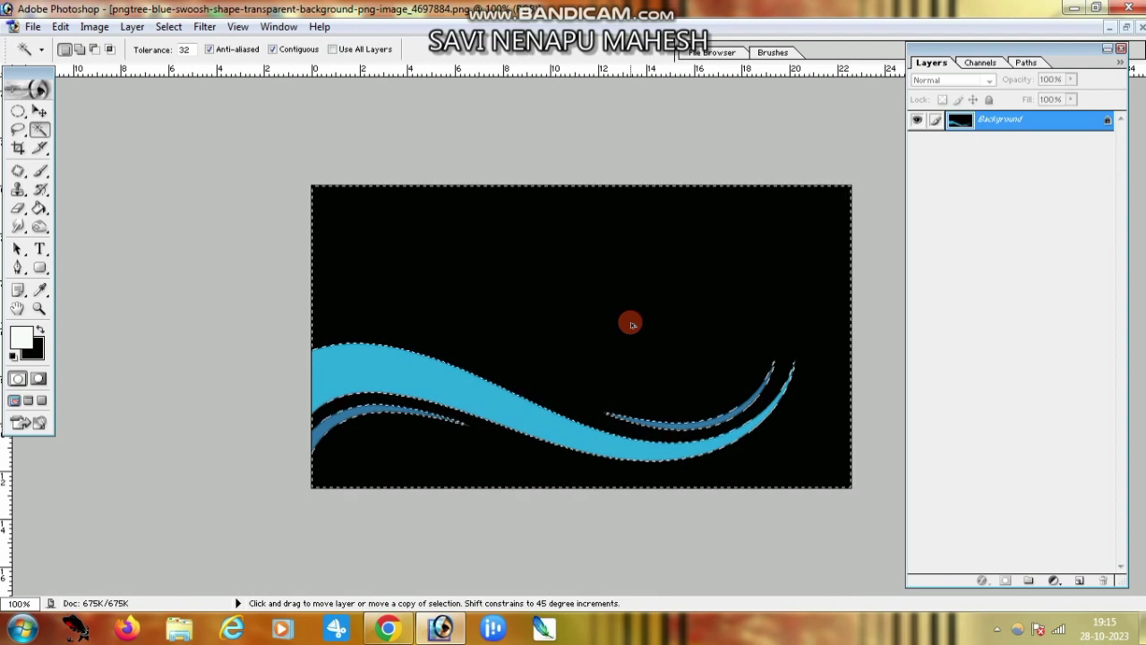
left_click(170, 27)
left_click(192, 101)
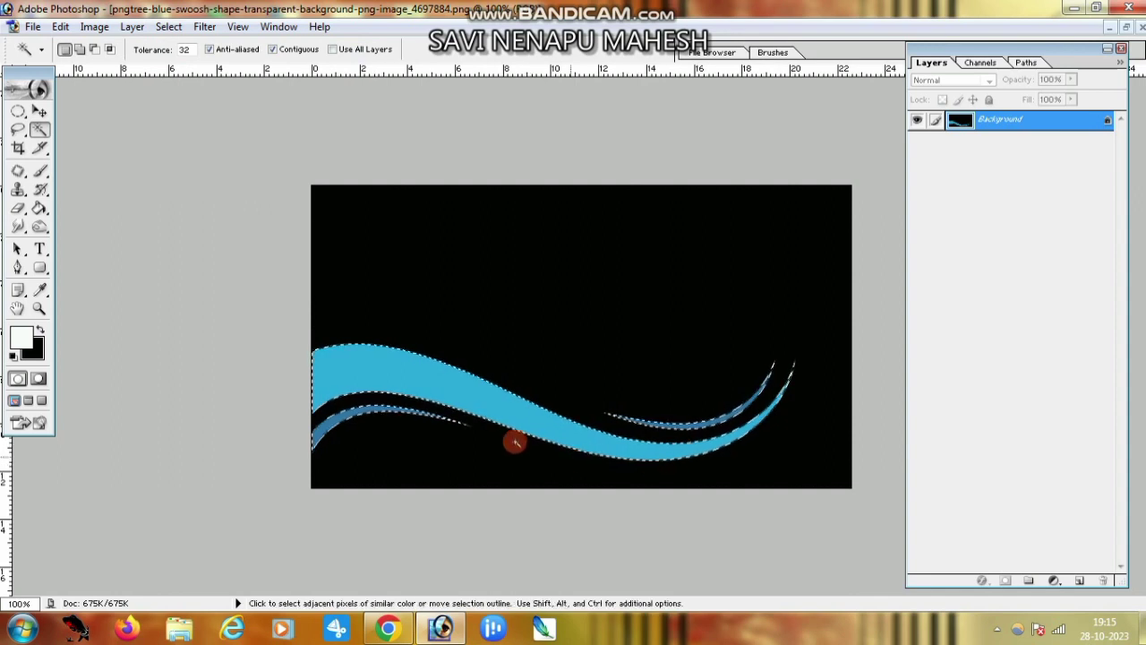
left_click(1126, 28)
left_click(39, 111)
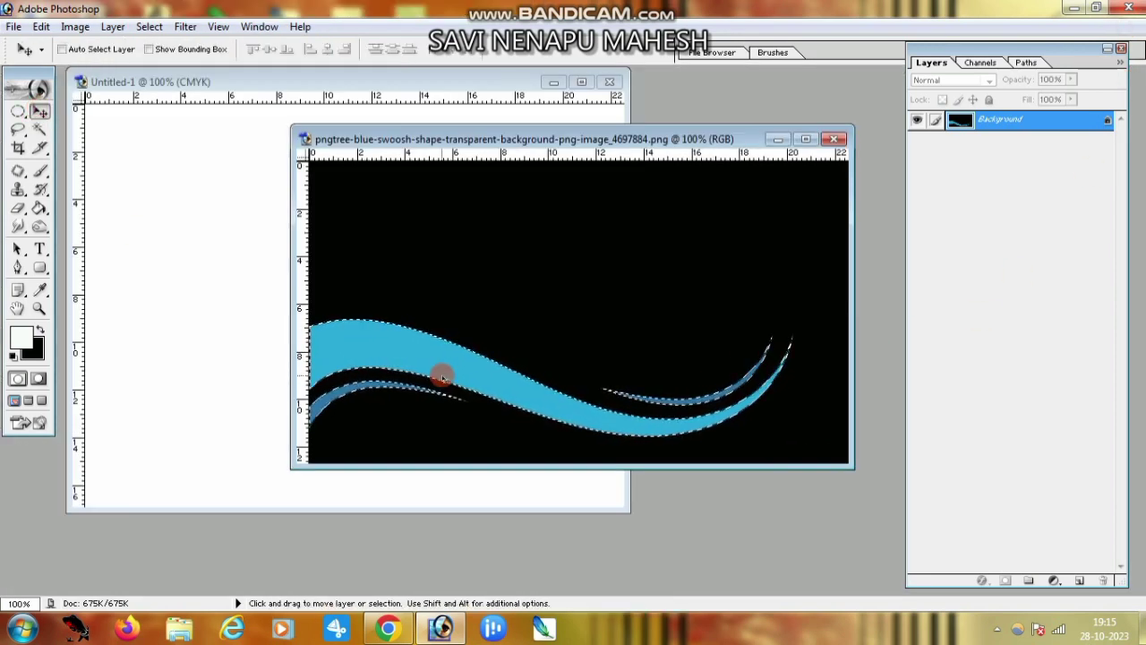
Copy the selected swoosh into Untitled-1 as Layer 1 and close the PNG without saving.
left_click_drag(443, 377, 212, 246)
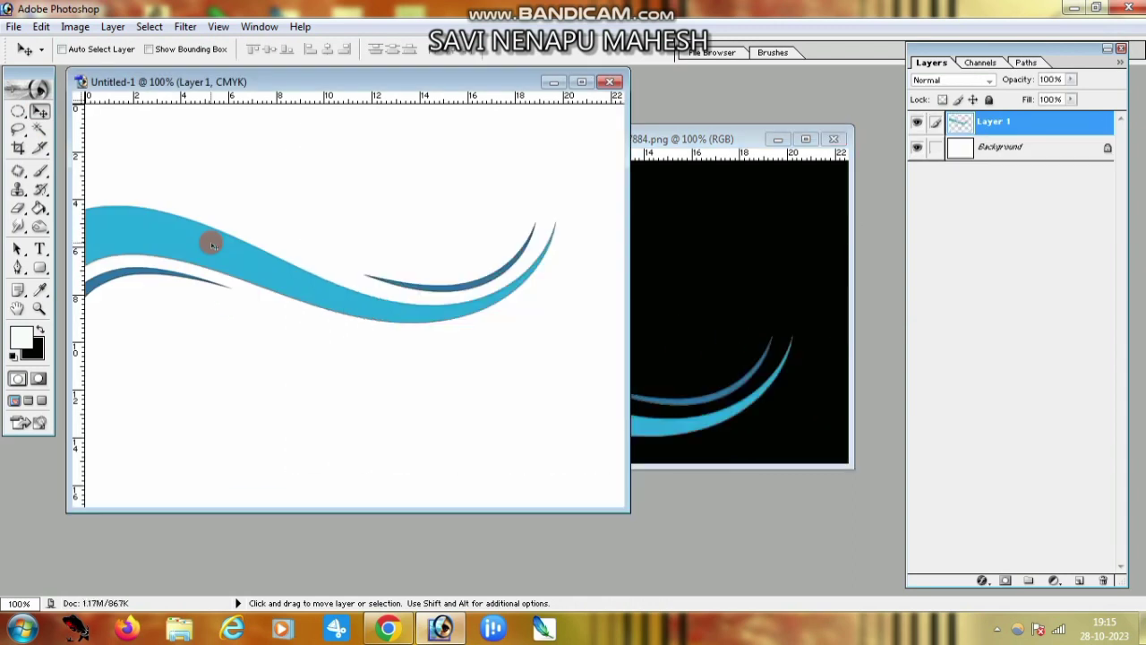
left_click(834, 139)
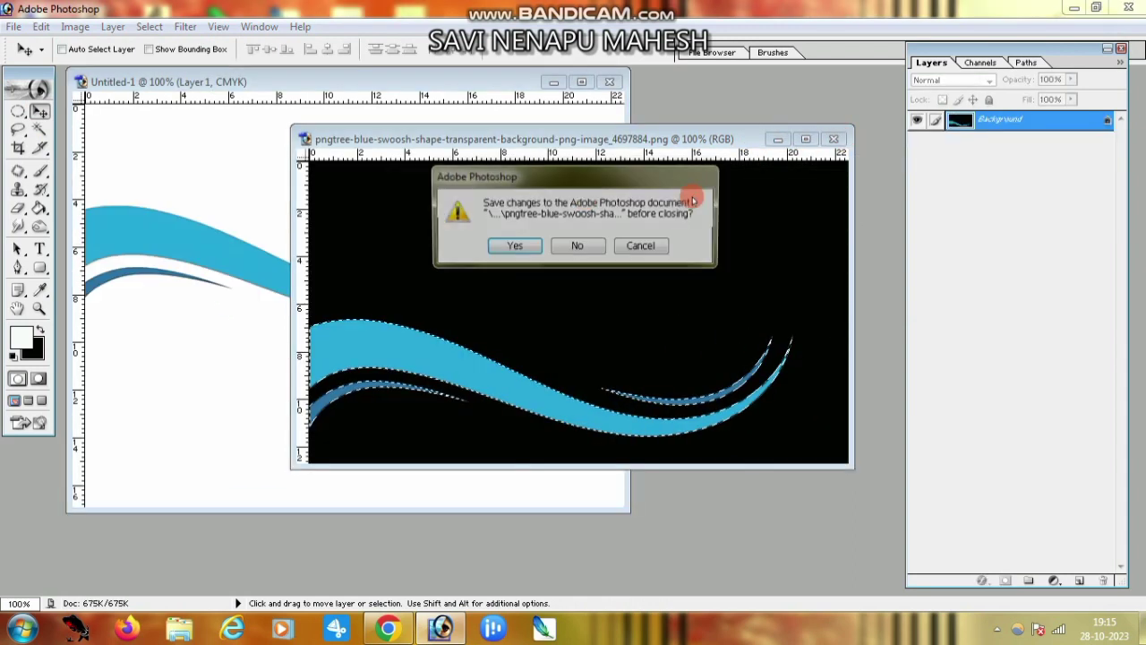
left_click(565, 243)
left_click(581, 82)
Move the swoosh to the canvas bottom and scale it to 111.3% across the width.
mouse_move(494, 295)
left_mouse_down()
mouse_move(574, 378)
mouse_move(499, 488)
mouse_move(497, 473)
left_mouse_up()
key("ctrl+t")
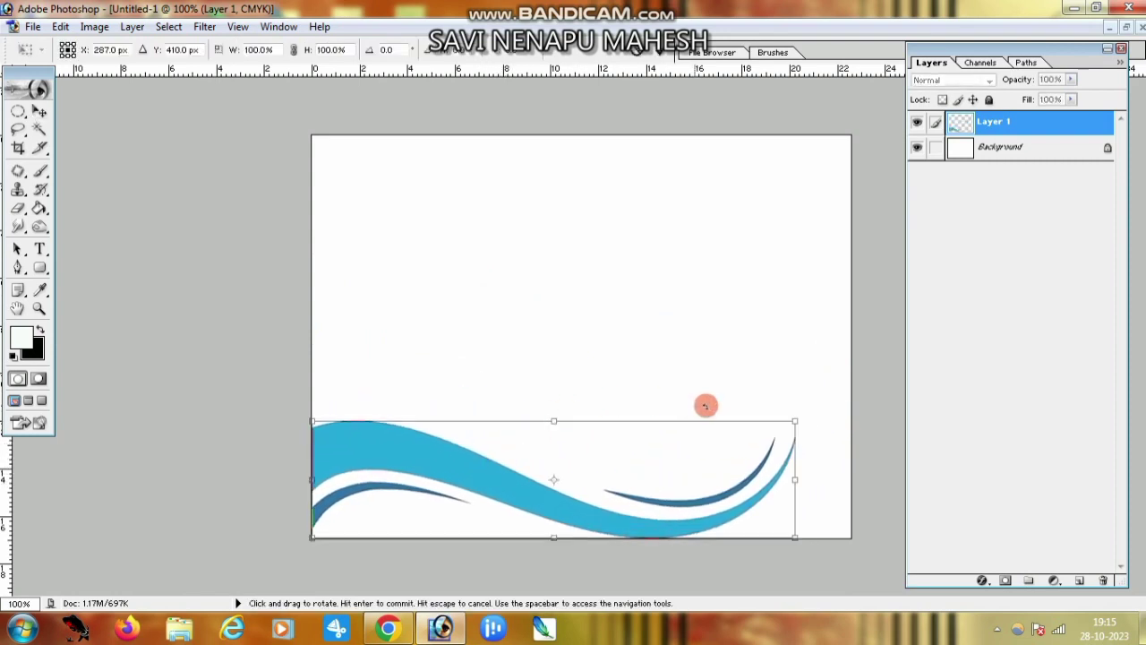
left_click_drag(792, 418, 844, 377)
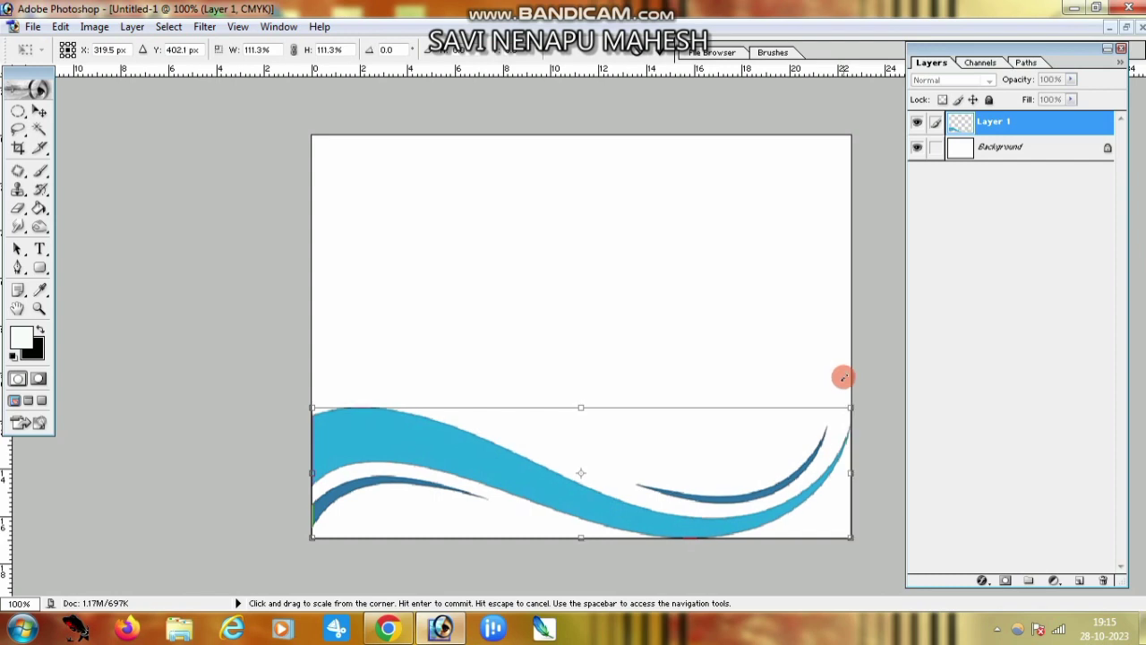
key("Return")
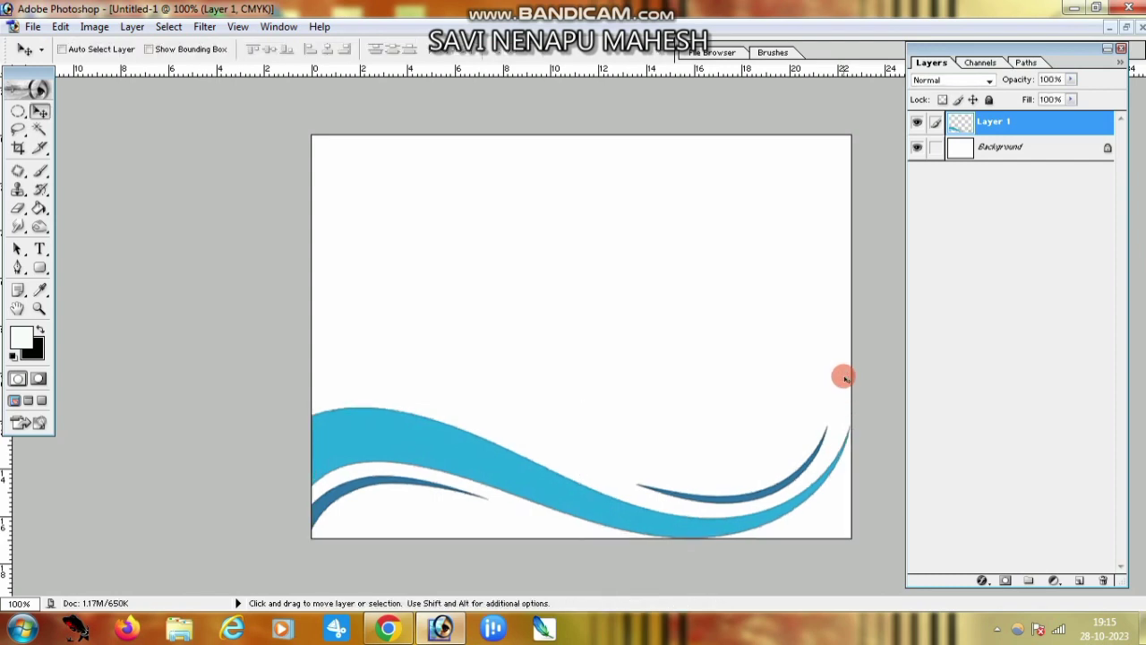
left_click(967, 148)
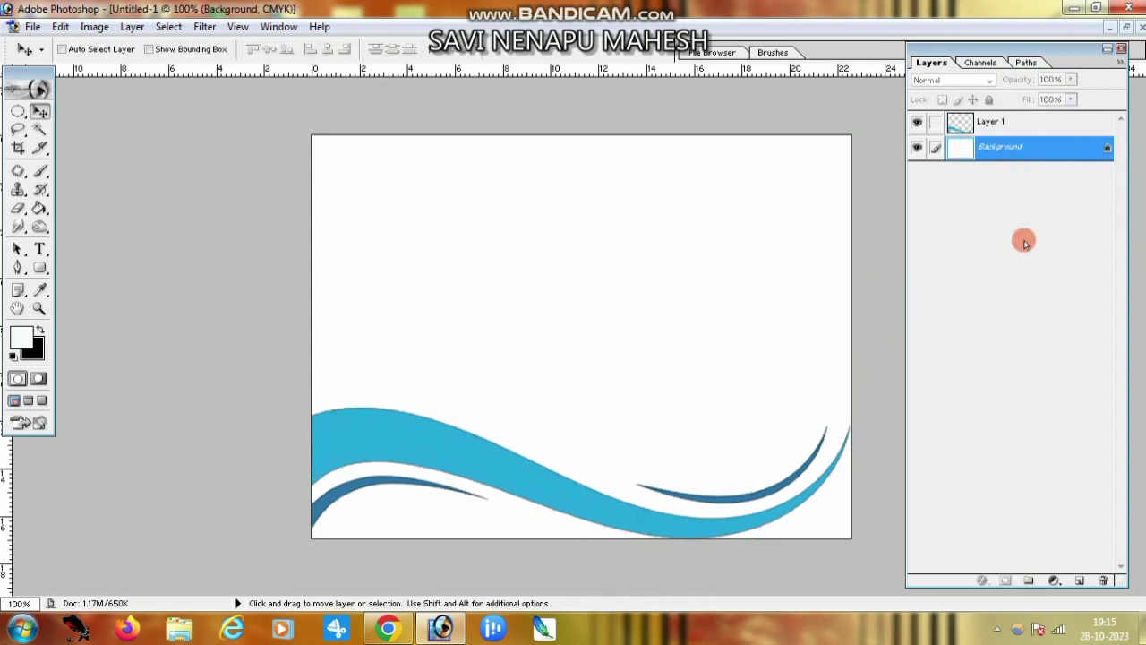
Fill the Background layer with solid purple and nudge the swoosh on Layer 1 slightly right.
left_click(37, 351)
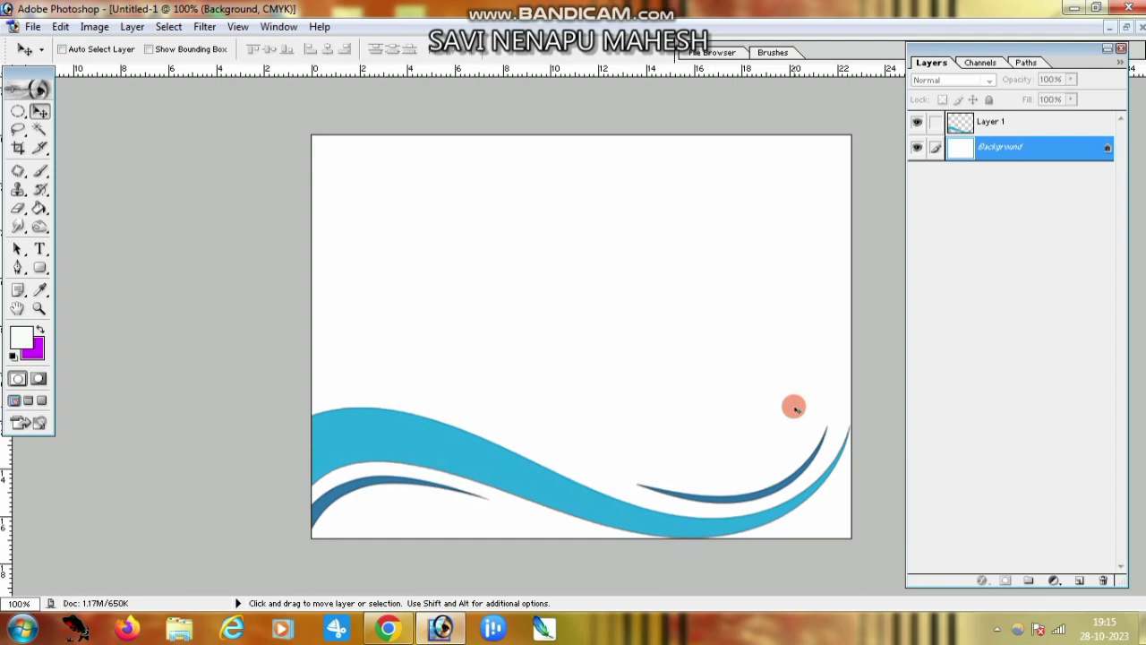
key("ctrl+BackSpace")
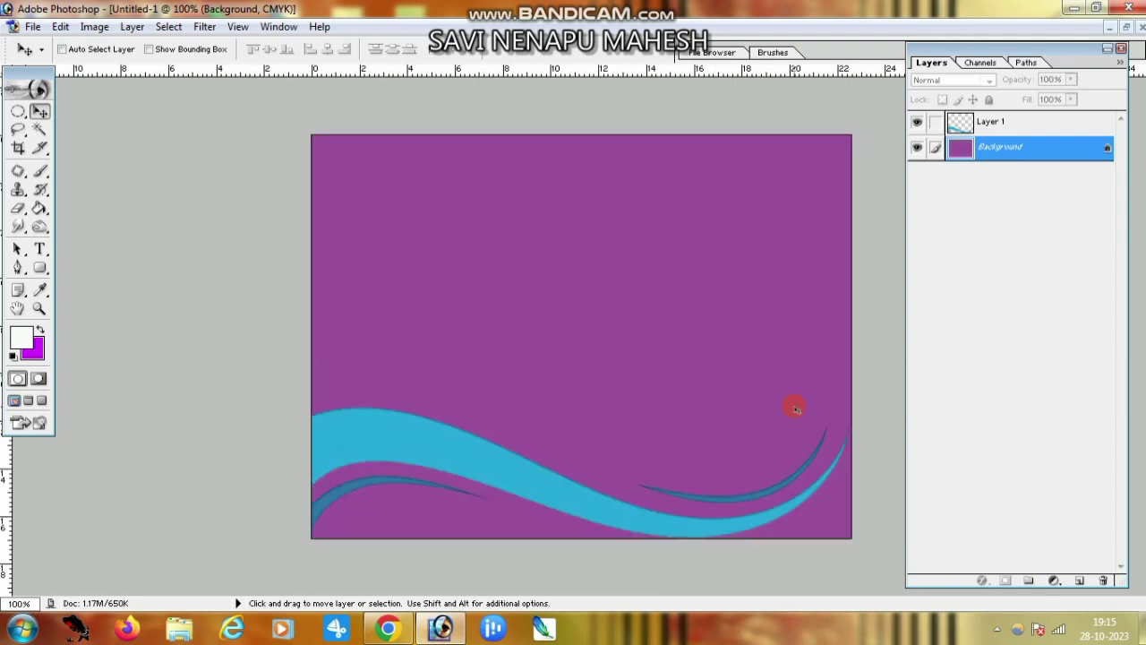
right_click(476, 464)
left_click(501, 474)
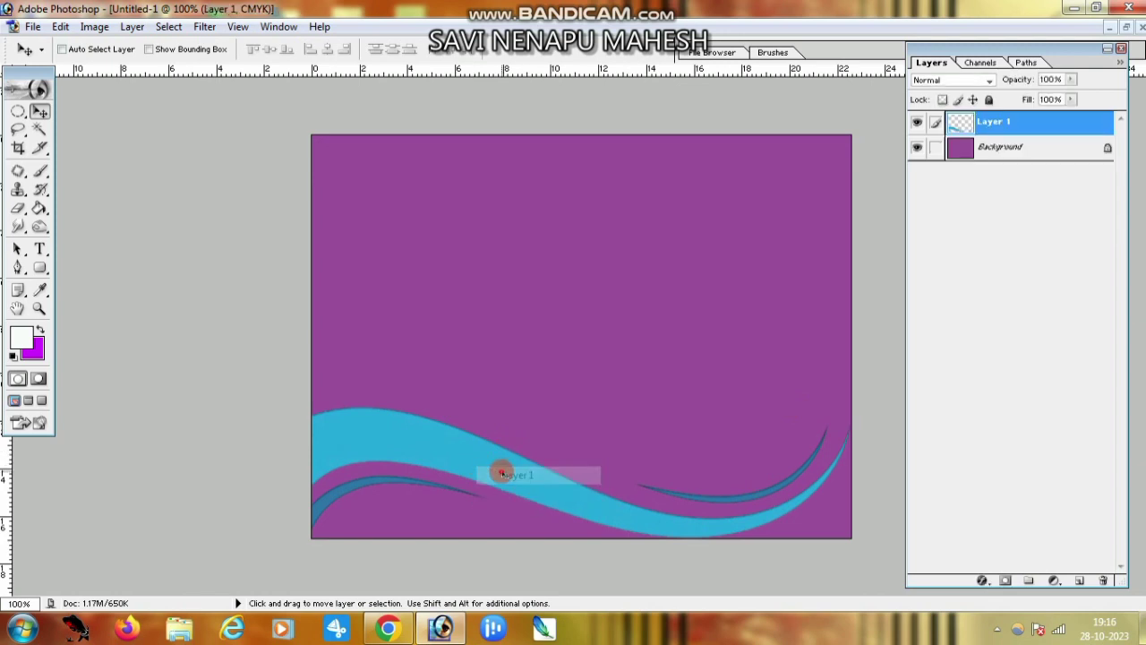
mouse_move(501, 473)
left_mouse_down()
mouse_move(514, 472)
mouse_move(499, 470)
left_mouse_up()
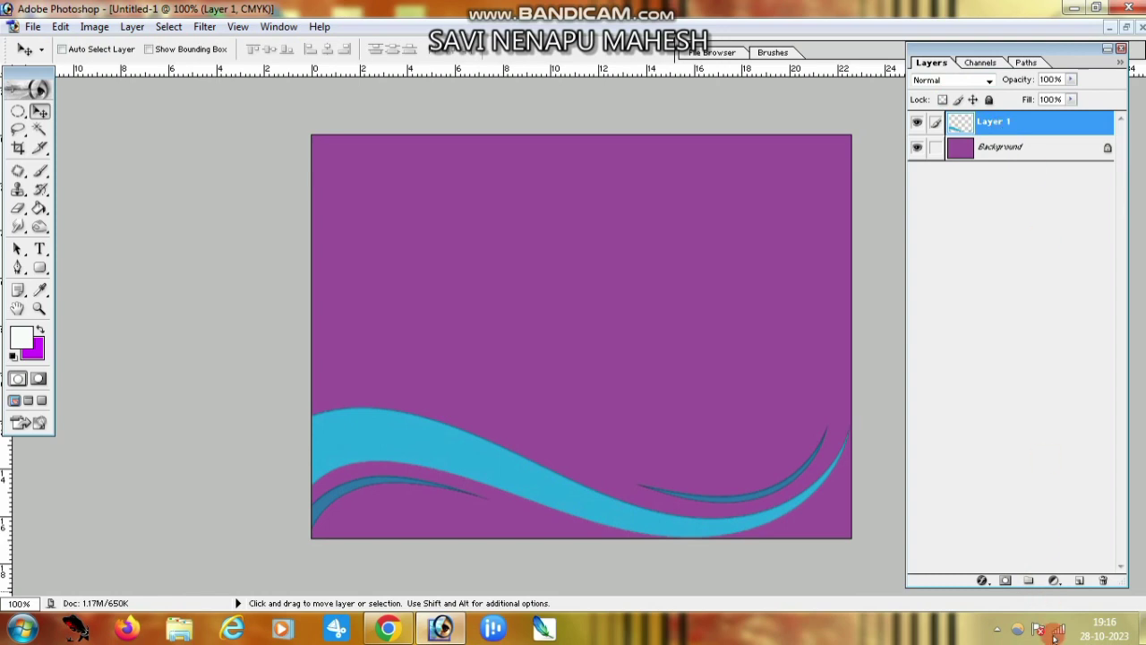
Add a Gradient Fill layer using the green-to-red gradient preset.
left_click(1055, 581)
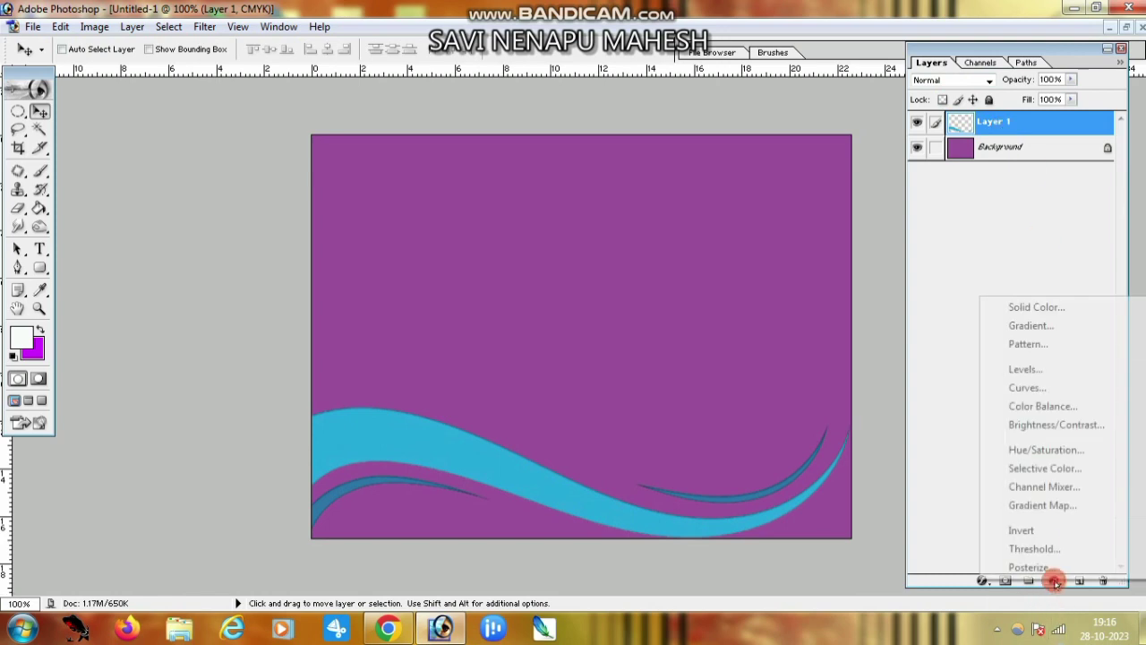
left_click(1033, 326)
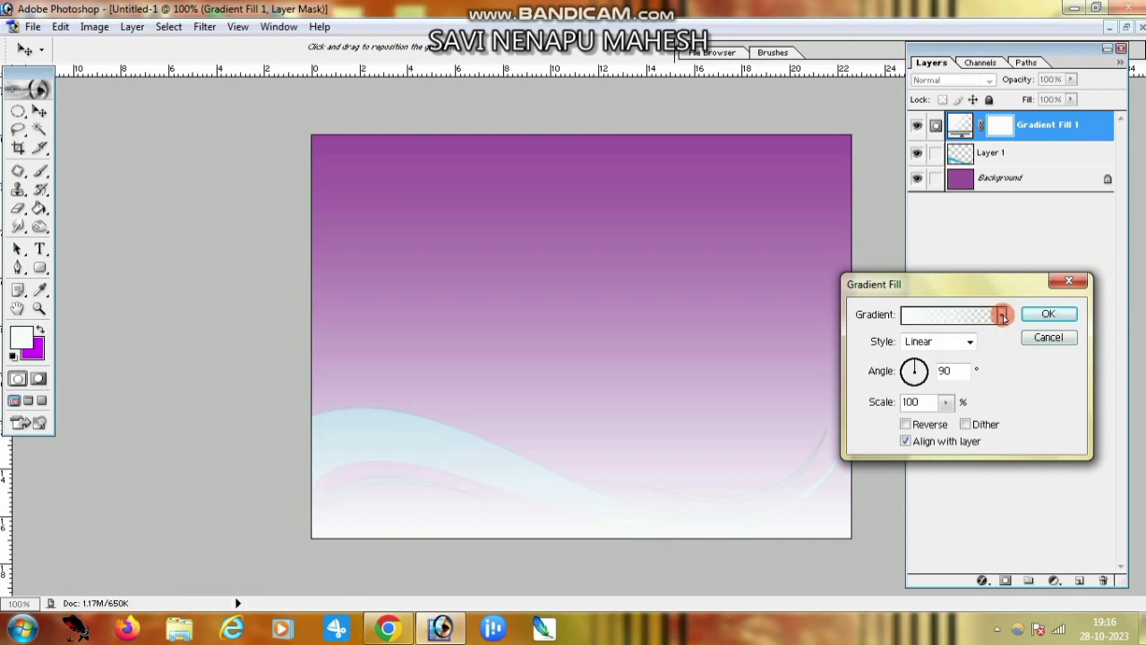
left_click(1004, 316)
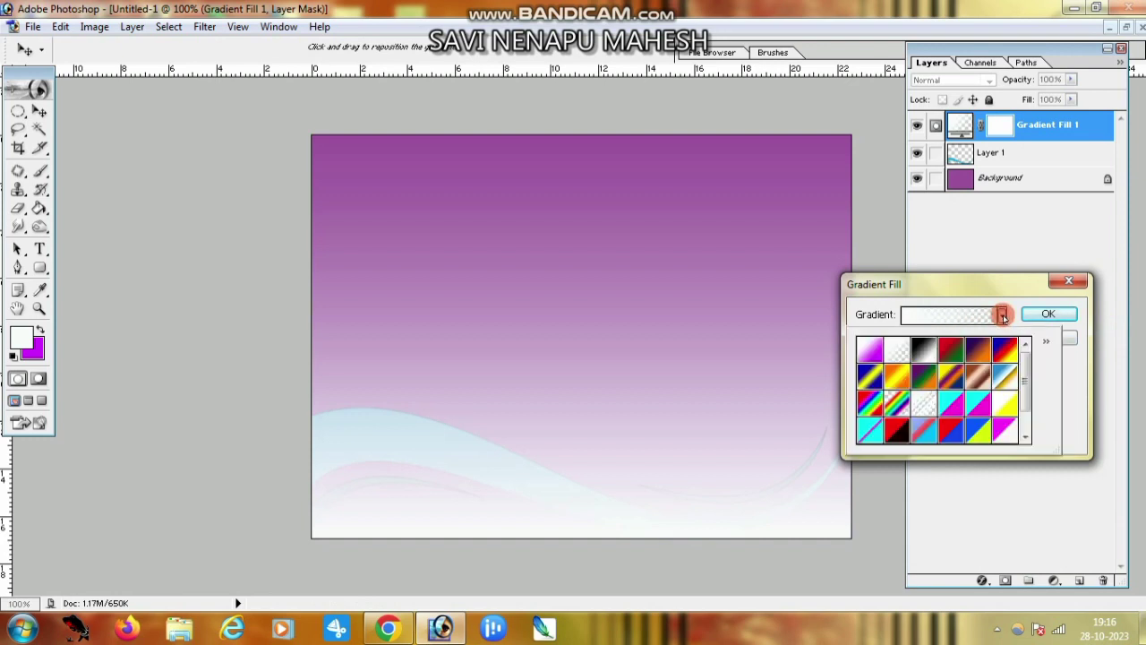
left_click(955, 351)
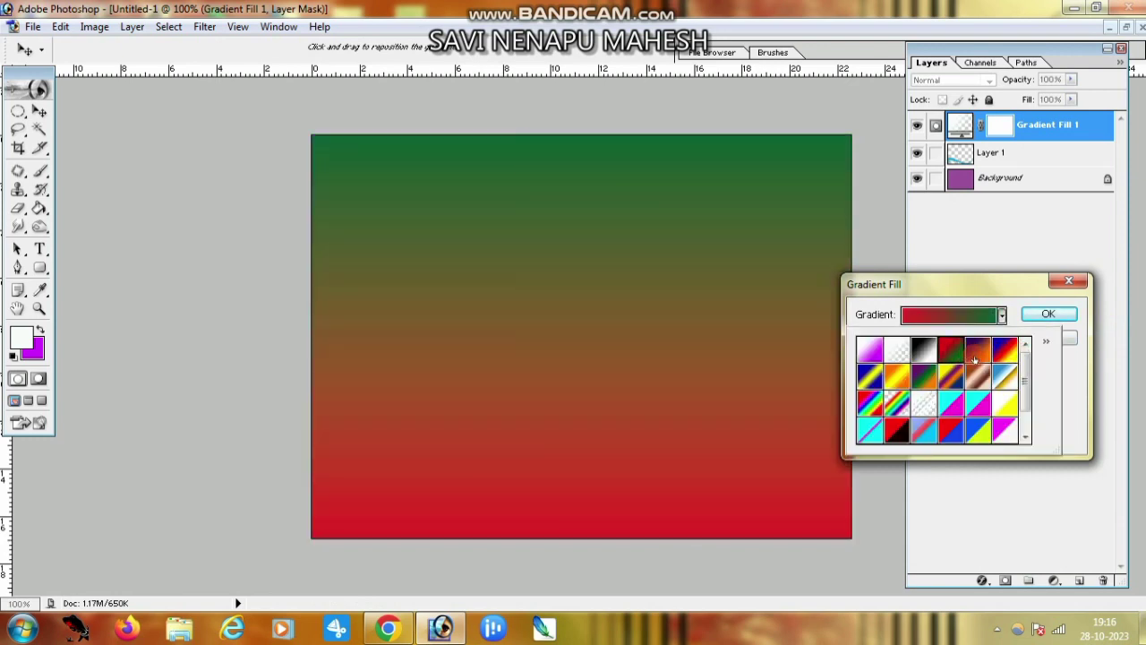
left_click(1048, 314)
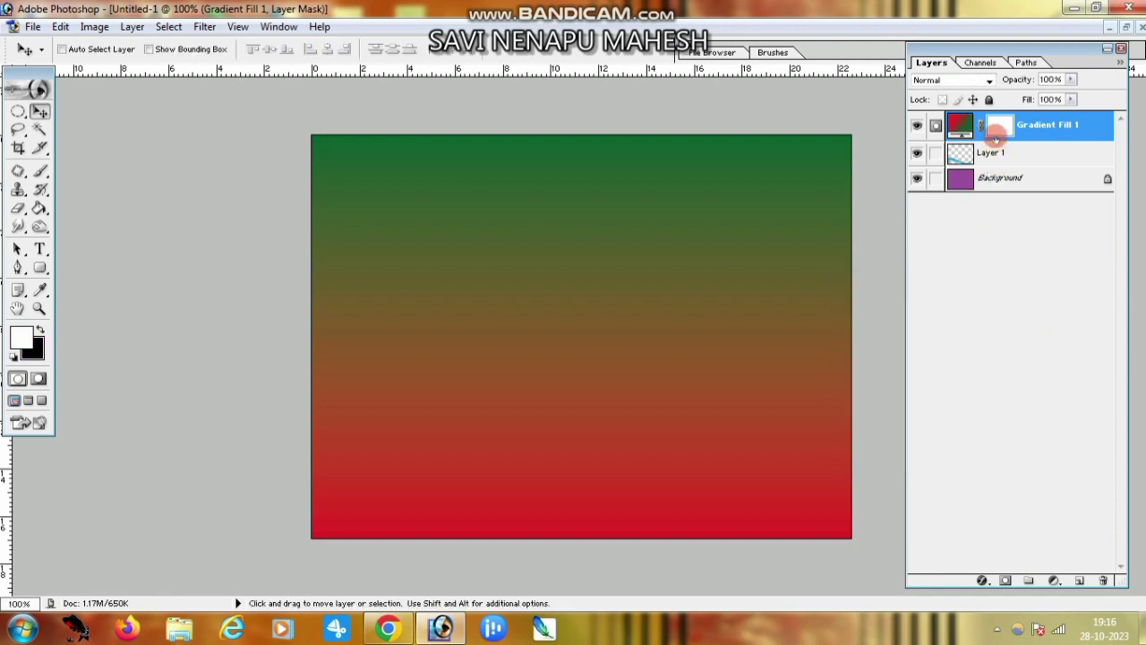
Set Gradient Fill 1's blend mode to Color so the swoosh waves show through.
left_click(942, 80)
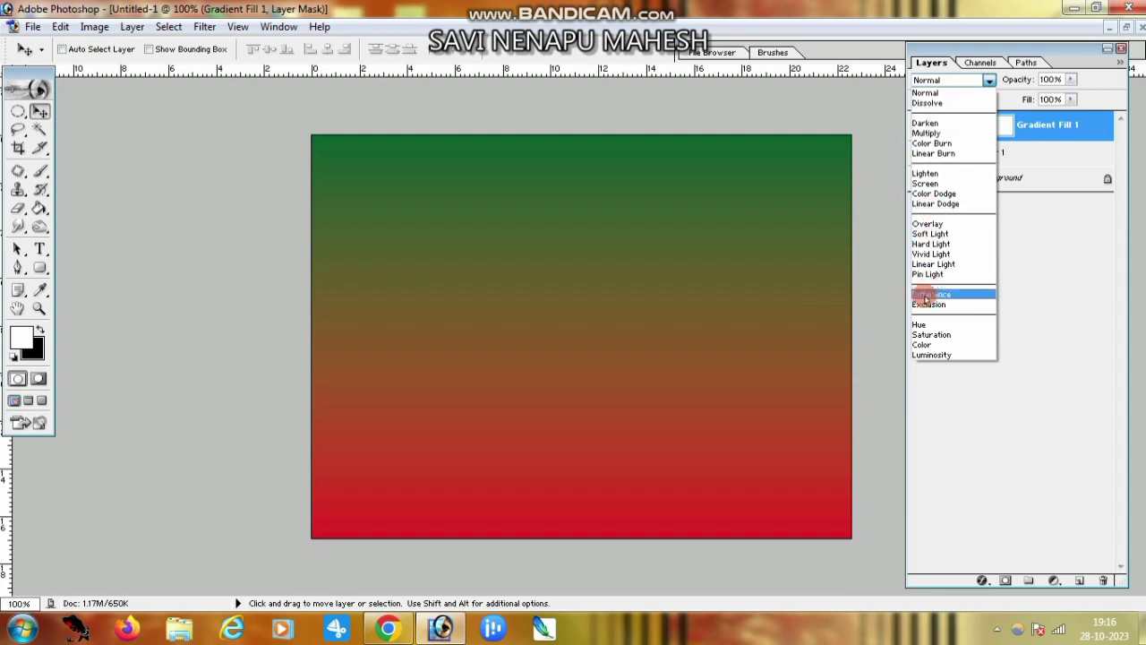
left_click(935, 345)
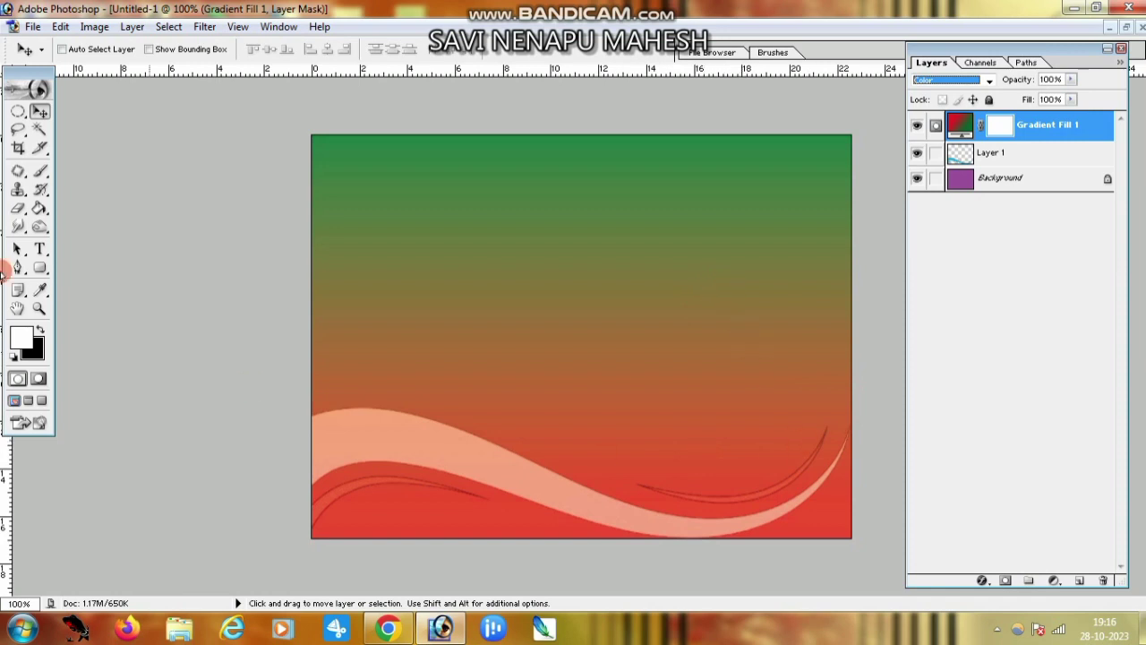
left_click(39, 129)
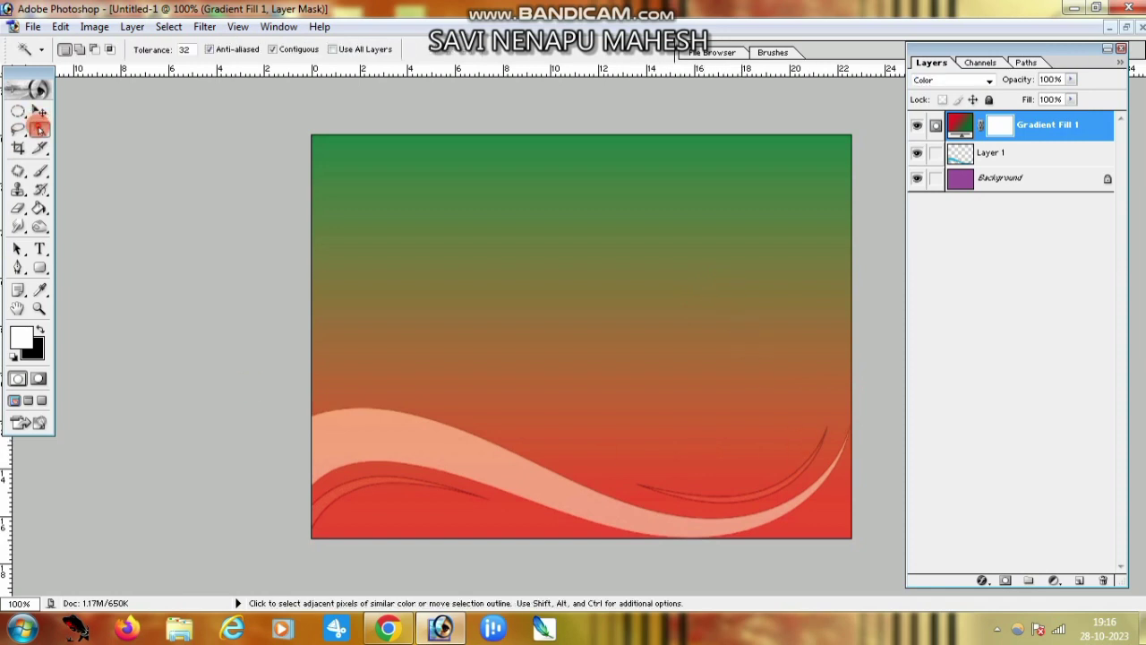
right_click(432, 453)
left_click(452, 457)
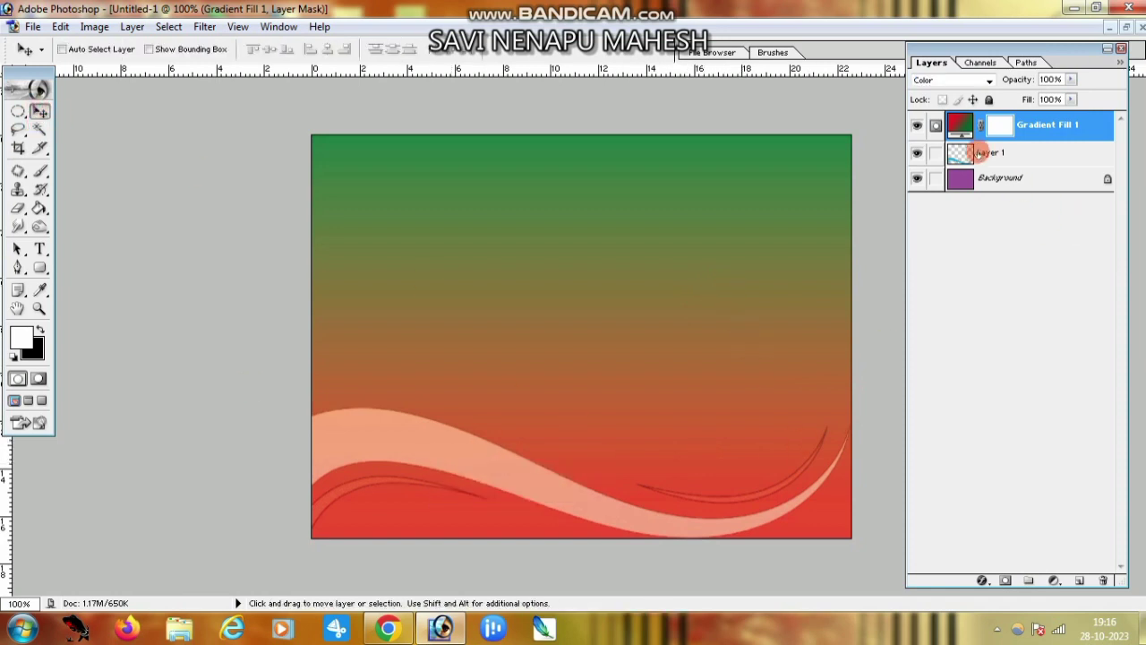
left_click(982, 153)
Duplicate Layer 1 and move the copied waves to the top of the canvas.
right_click(1029, 163)
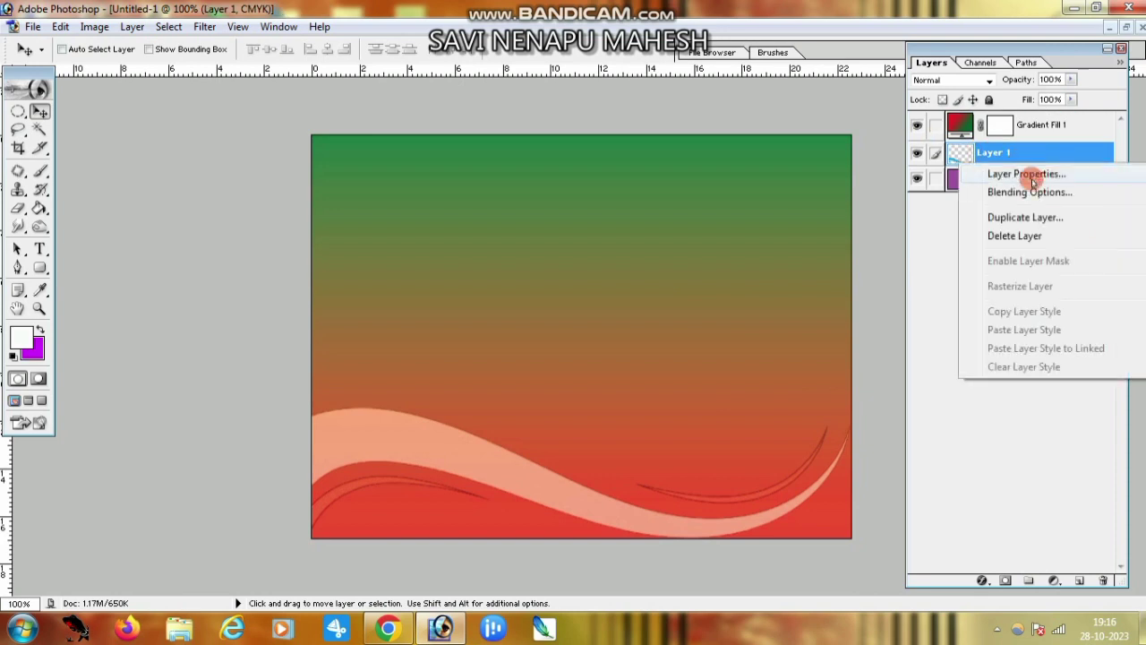
left_click(1013, 219)
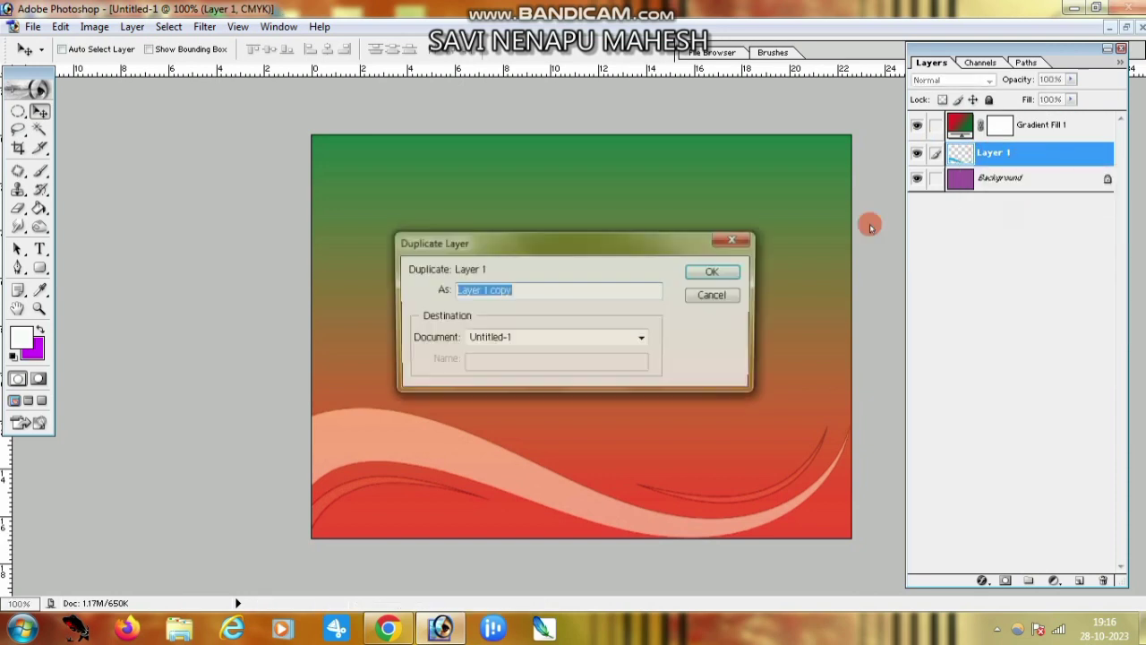
left_click(719, 259)
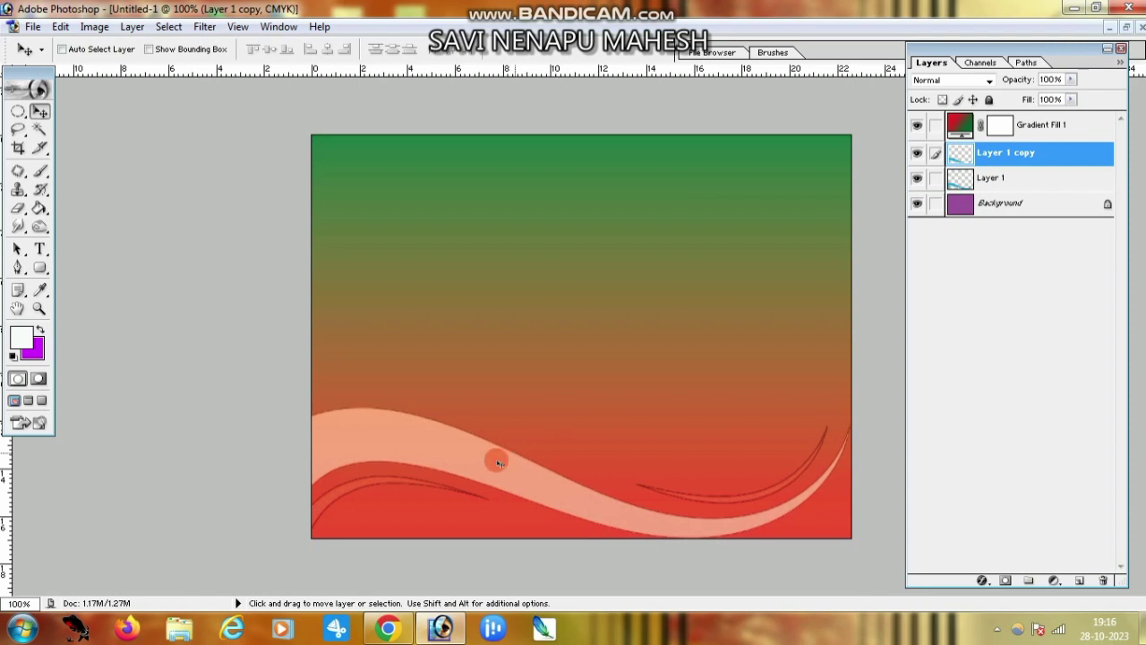
left_click_drag(499, 462, 484, 192)
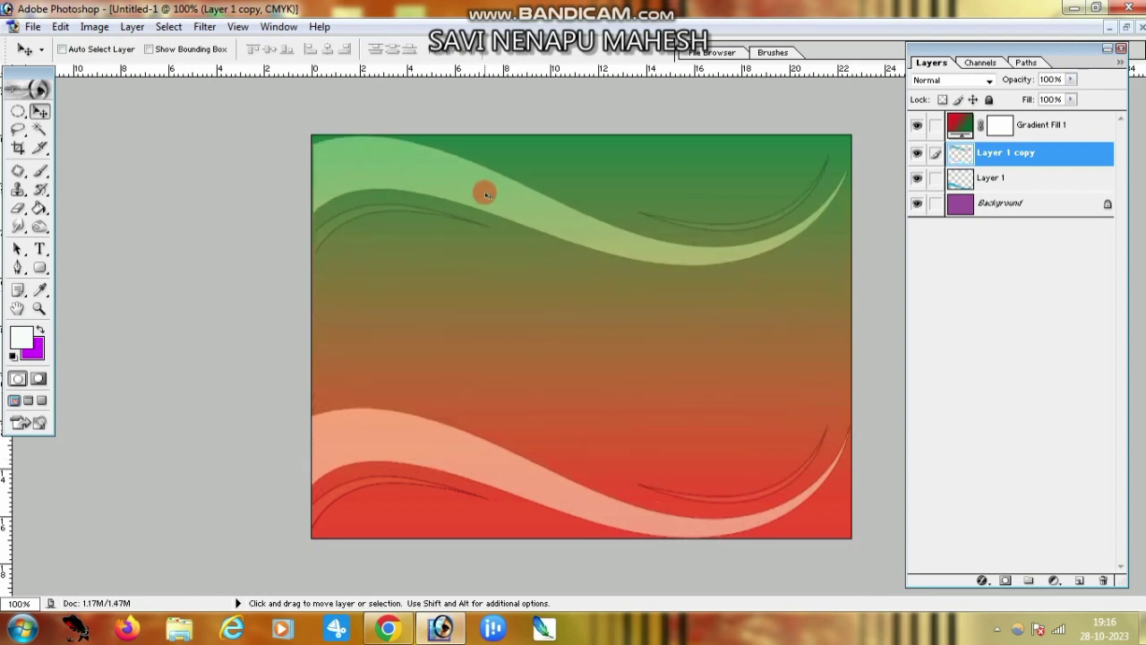
Rotate Layer 1 copy 180° and fine-tune it along the top edge.
key("ctrl+t")
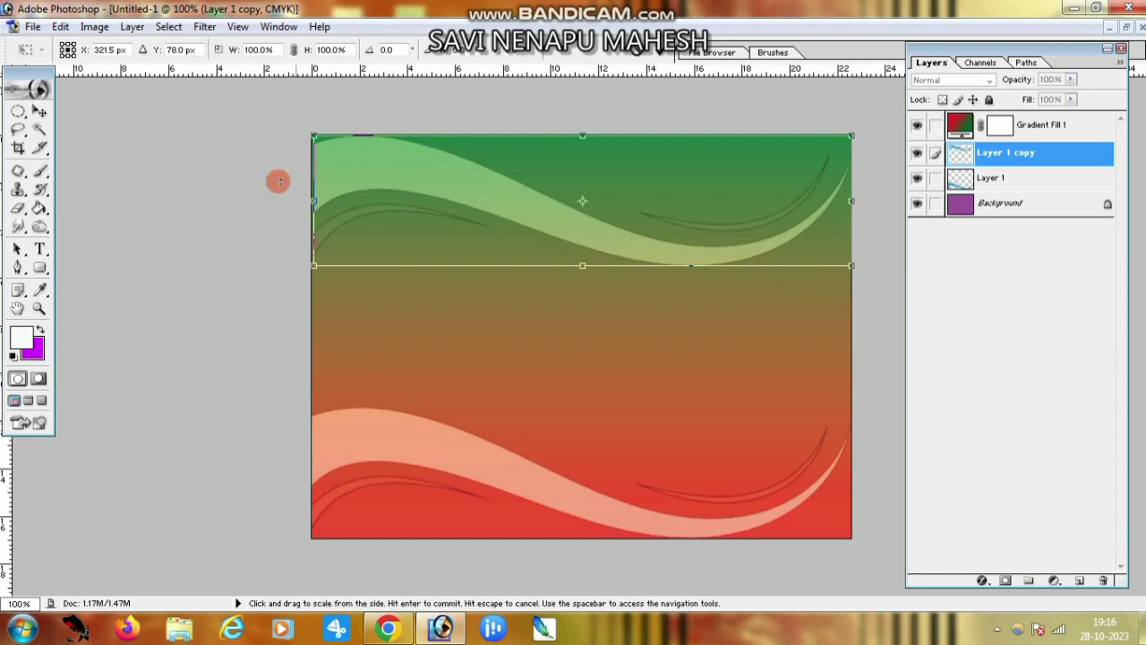
right_click(525, 182)
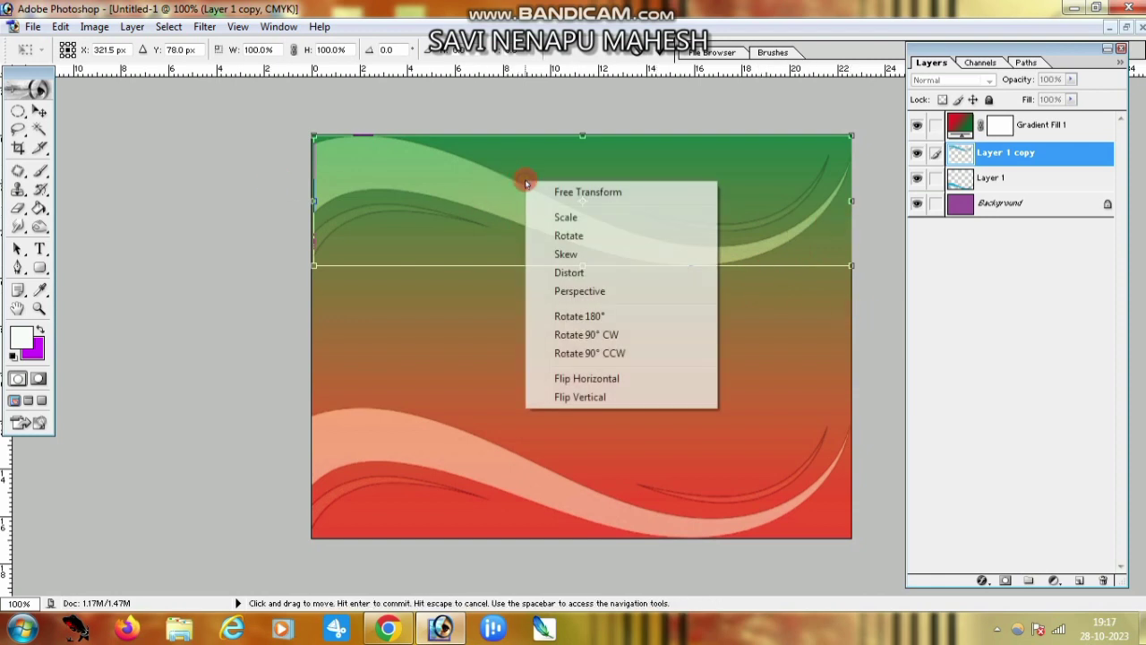
left_click(580, 316)
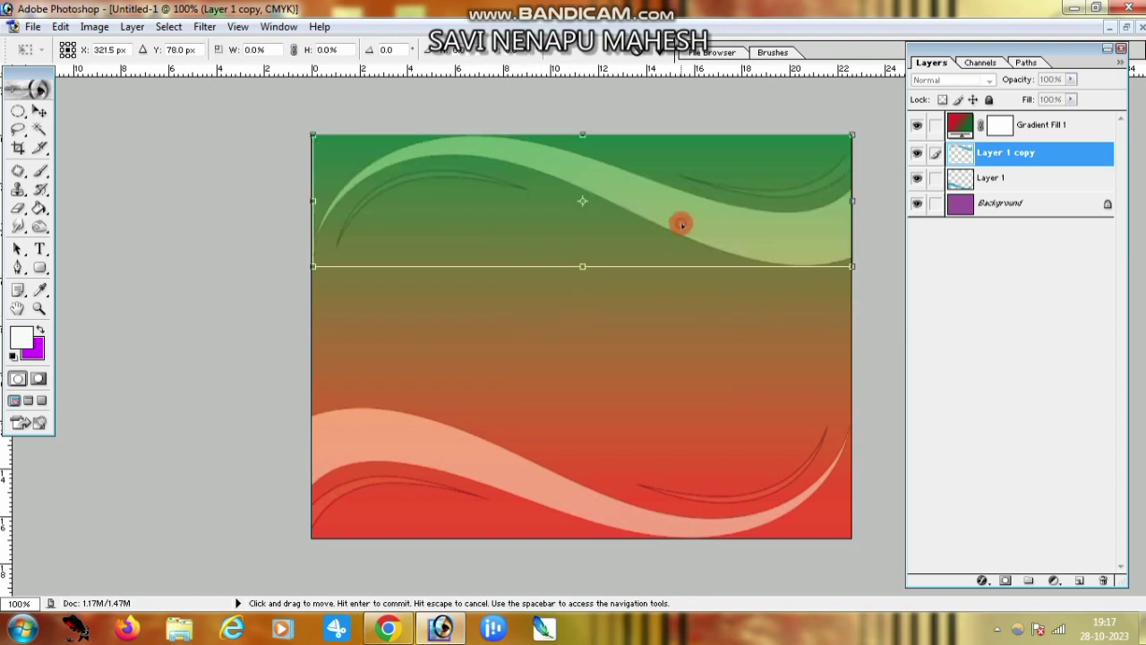
key("Return")
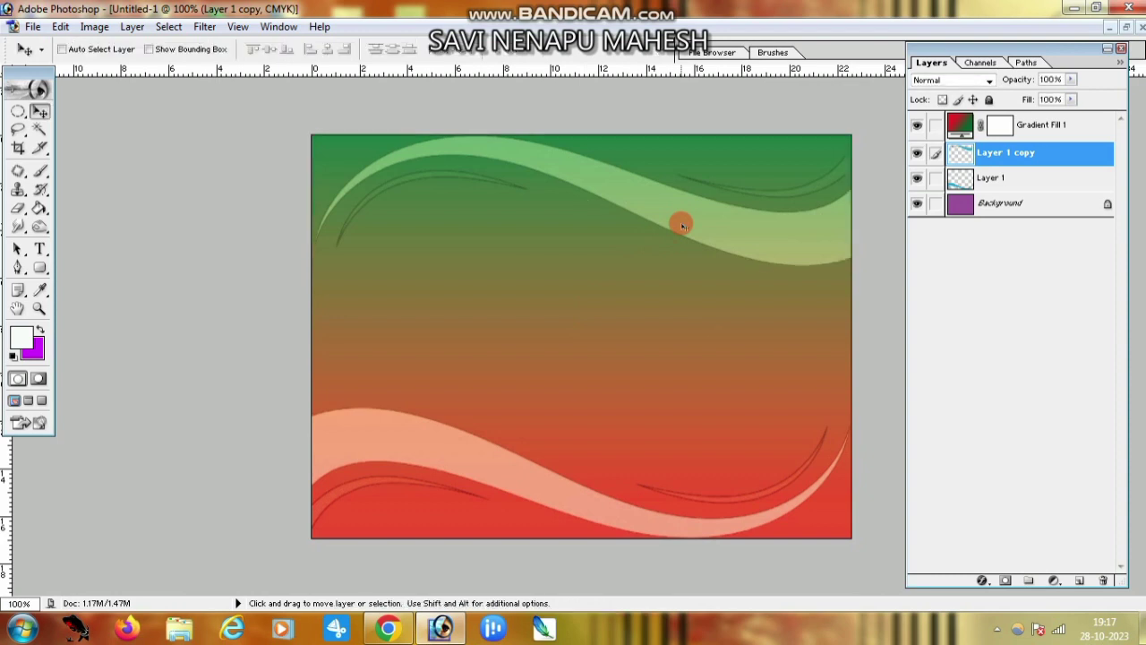
left_click_drag(680, 226, 683, 214)
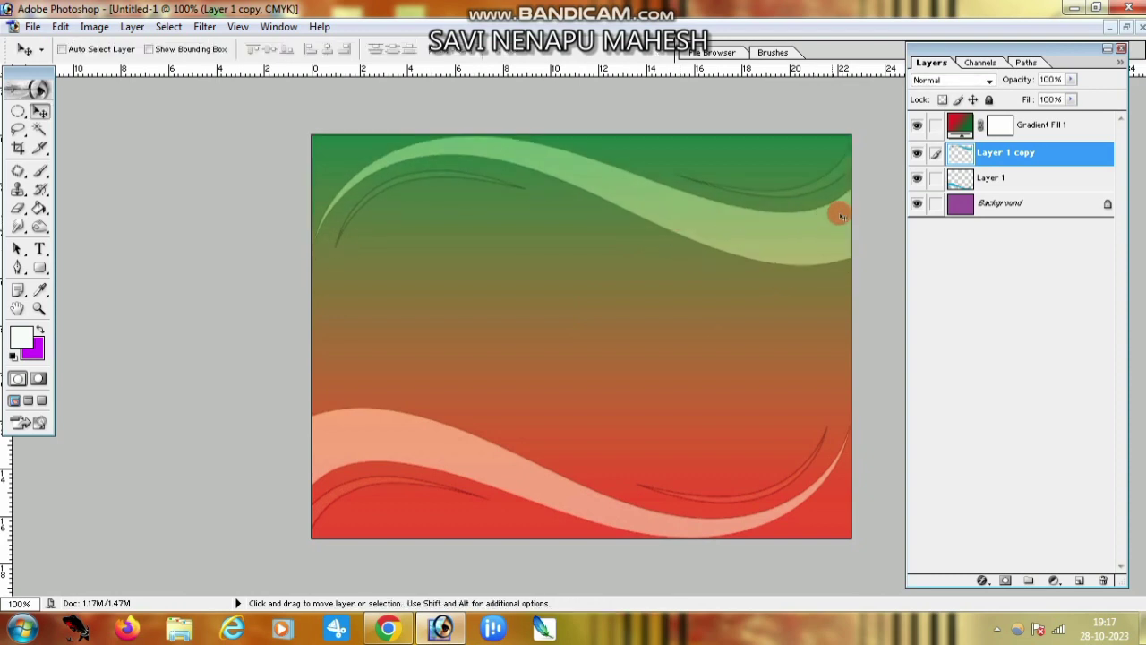
left_click(1003, 179)
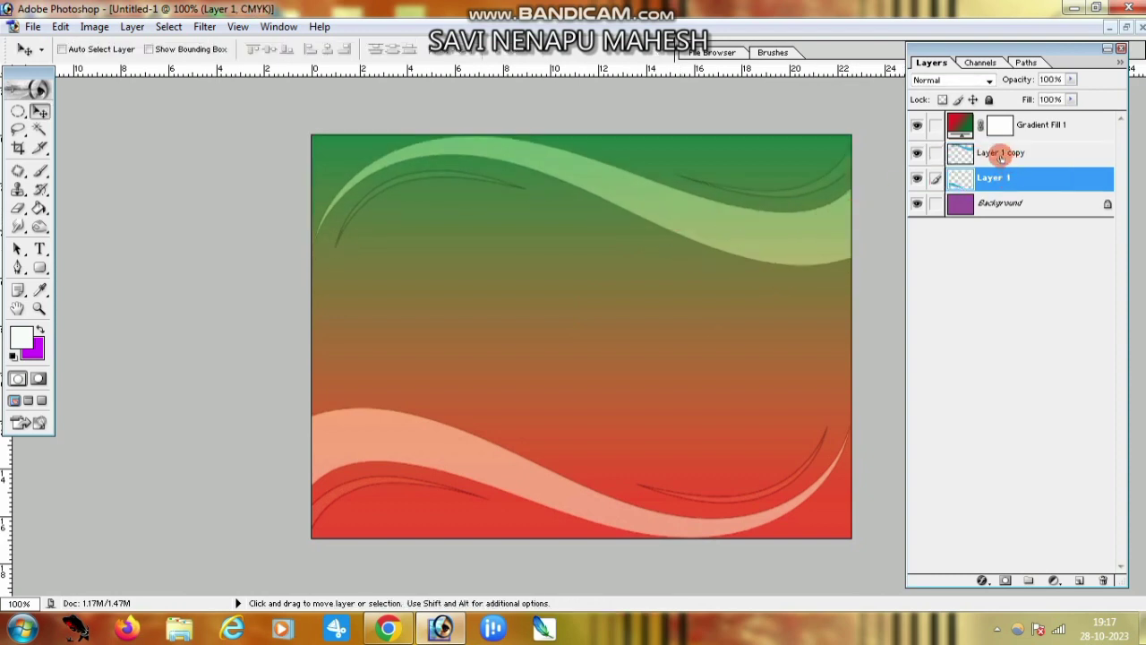
Link Layer 1 copy with Layer 1 and merge them into a single wave layer.
left_click(1001, 154, "ctrl")
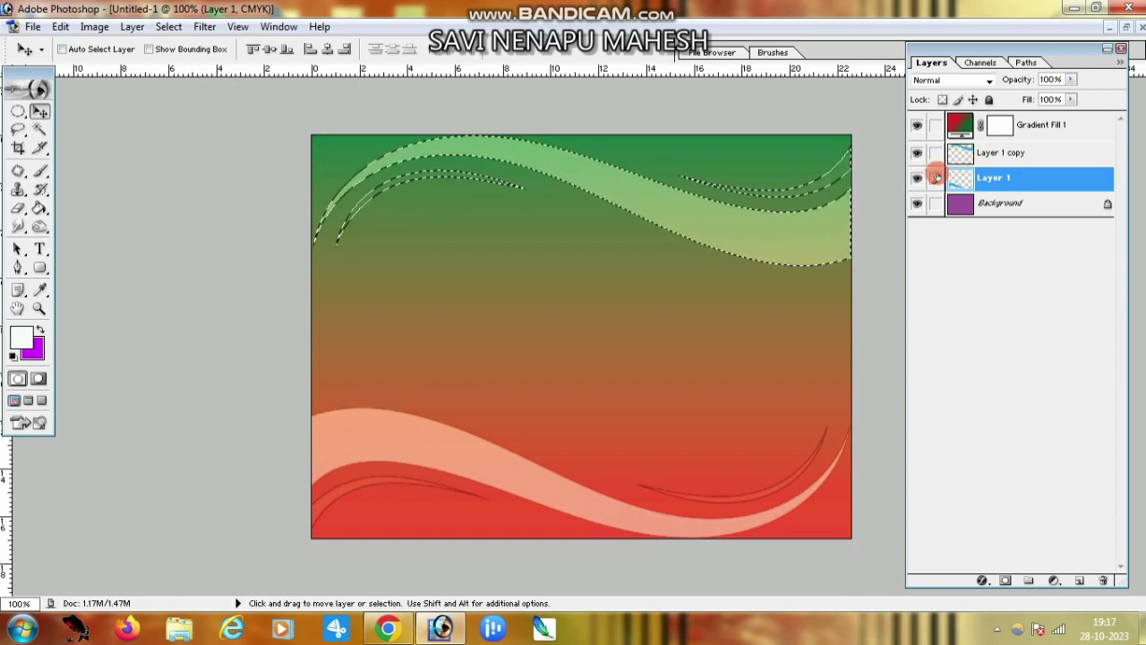
left_click(936, 178)
key("ctrl+d")
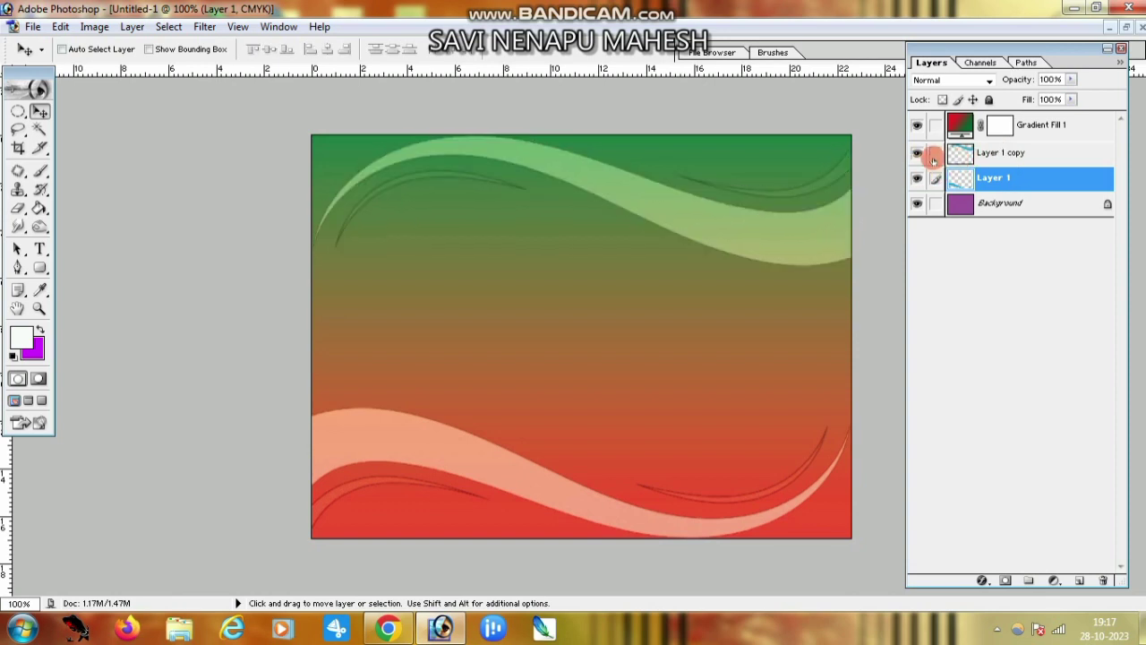
left_click(936, 153)
left_click(959, 181)
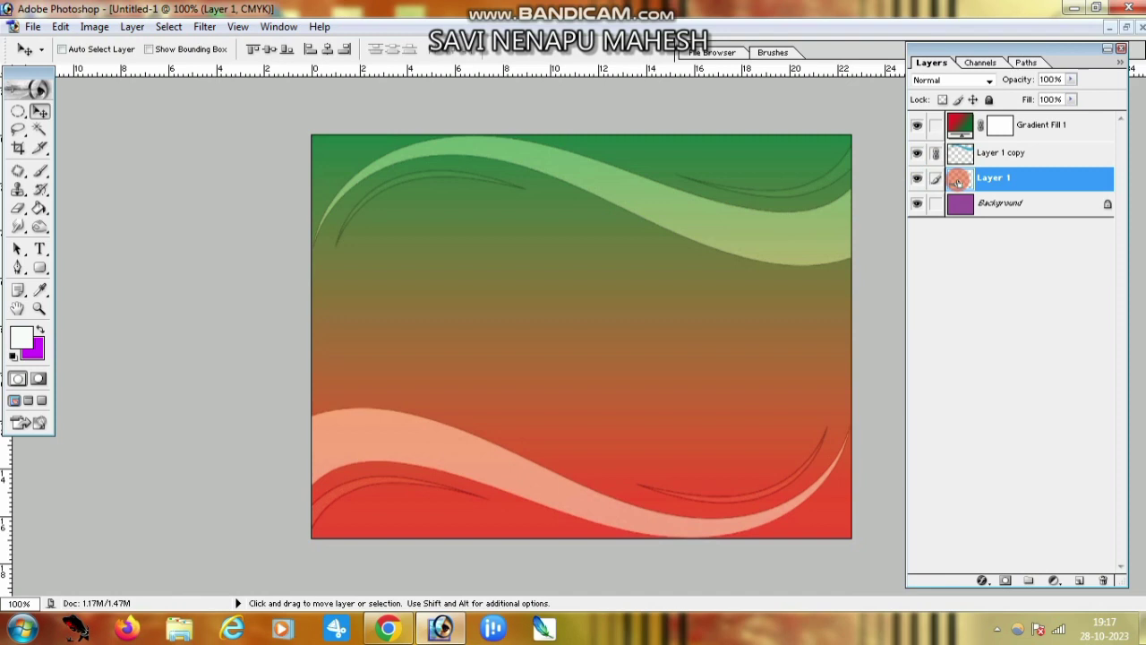
key("ctrl+e")
Lower the merged wave layer's fill to 59% to make the swooshes fainter.
left_click_drag(658, 209, 659, 207)
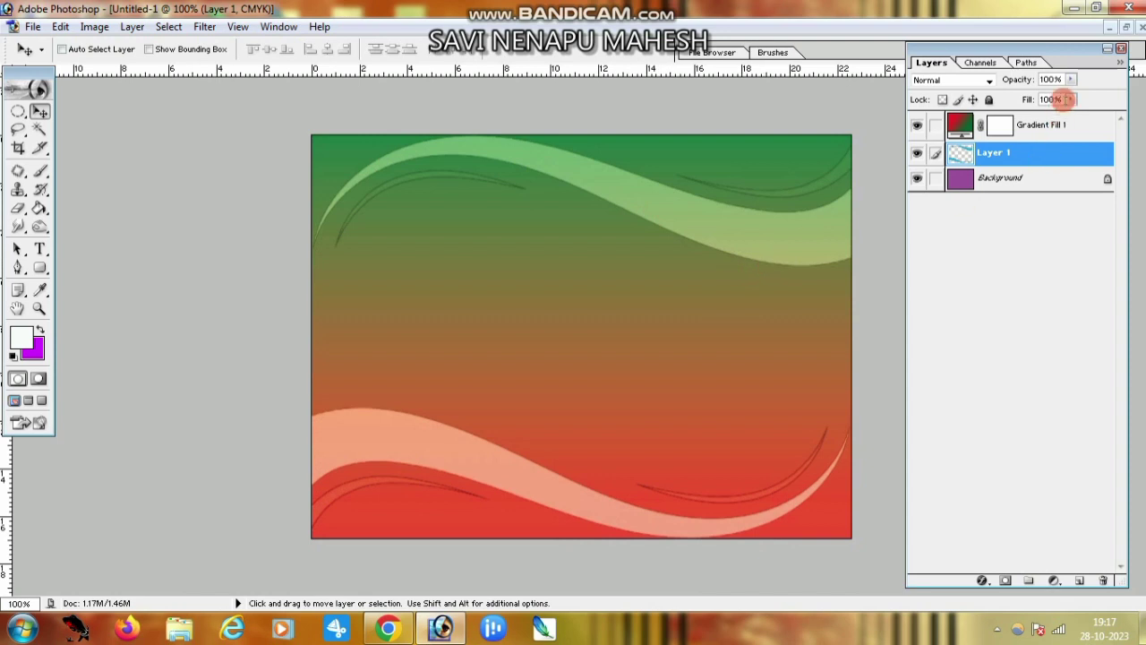
left_click(1071, 102)
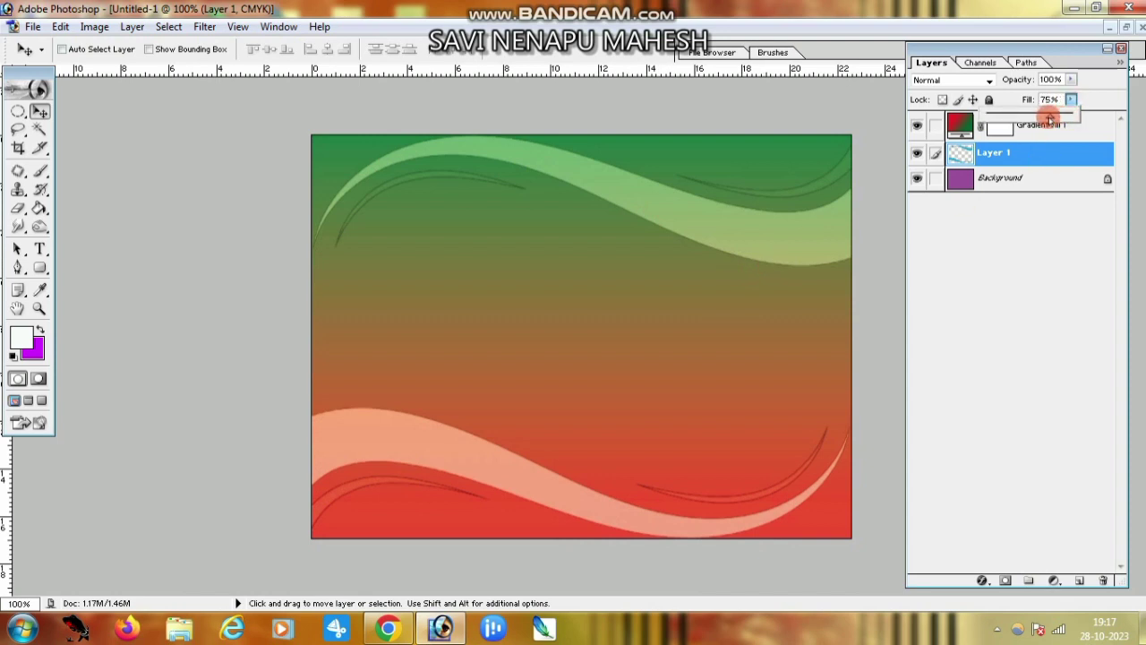
left_click_drag(1050, 118, 1045, 118)
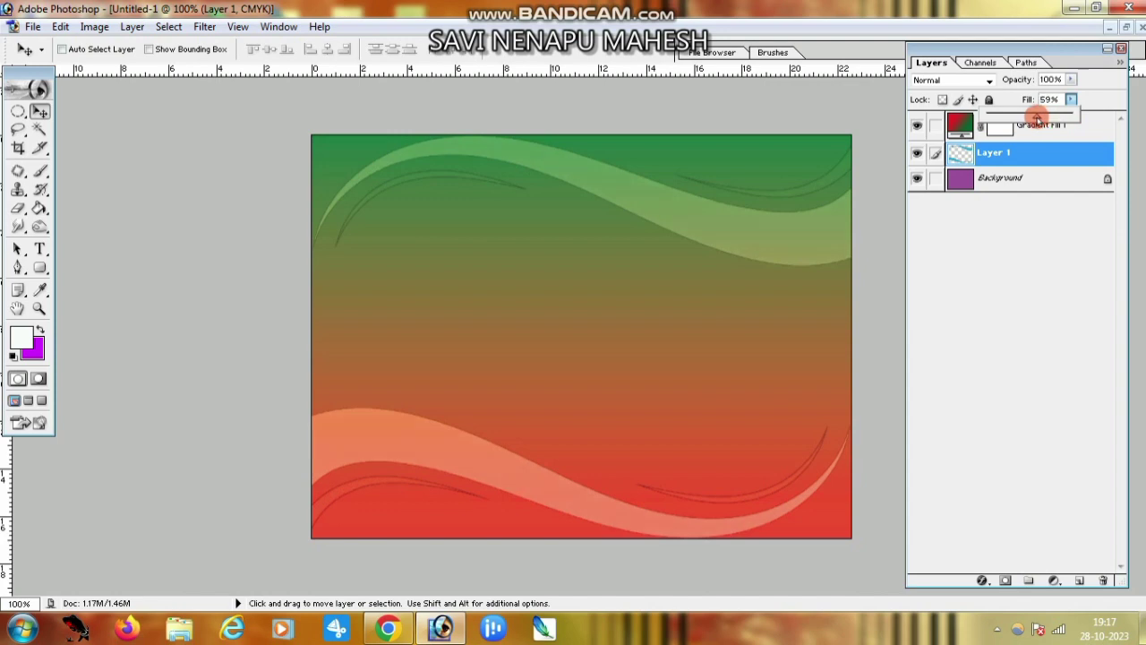
left_click(970, 333)
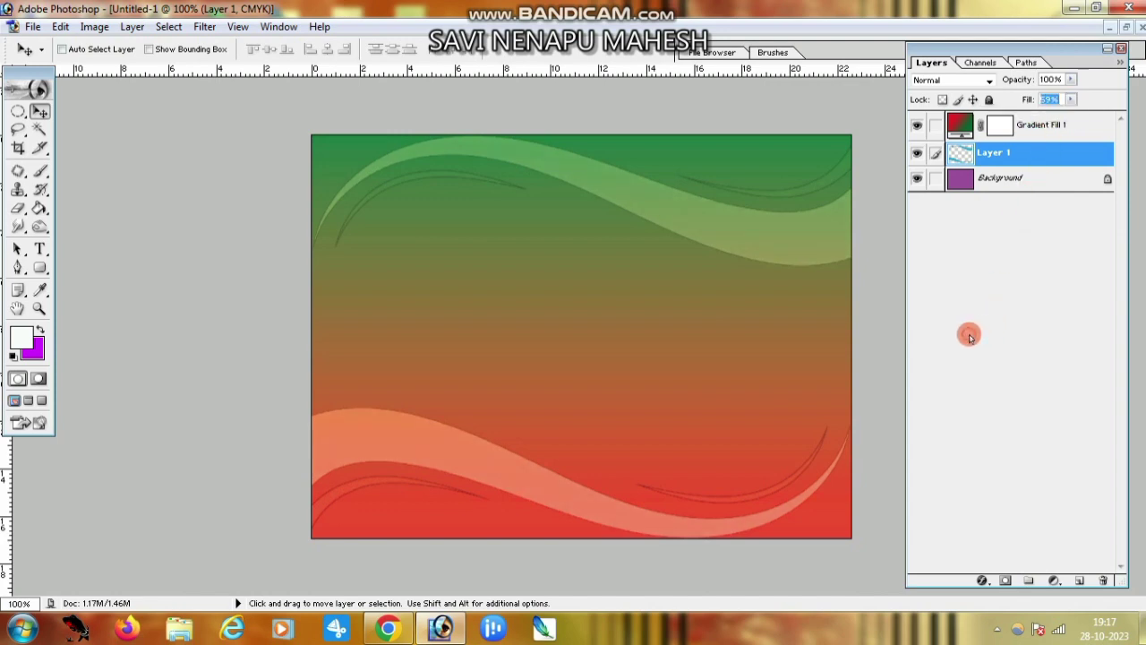
Add a Hue/Saturation adjustment layer above Gradient Fill 1, shifting hue and raising saturation and lightness.
left_click(1048, 128)
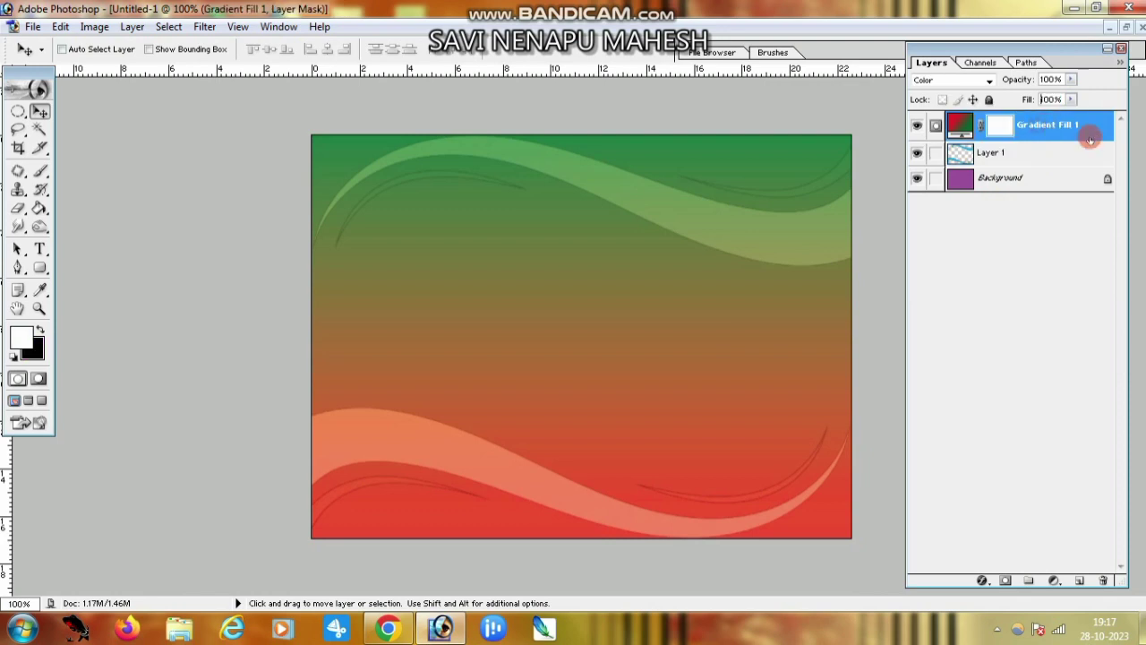
left_click(1054, 581)
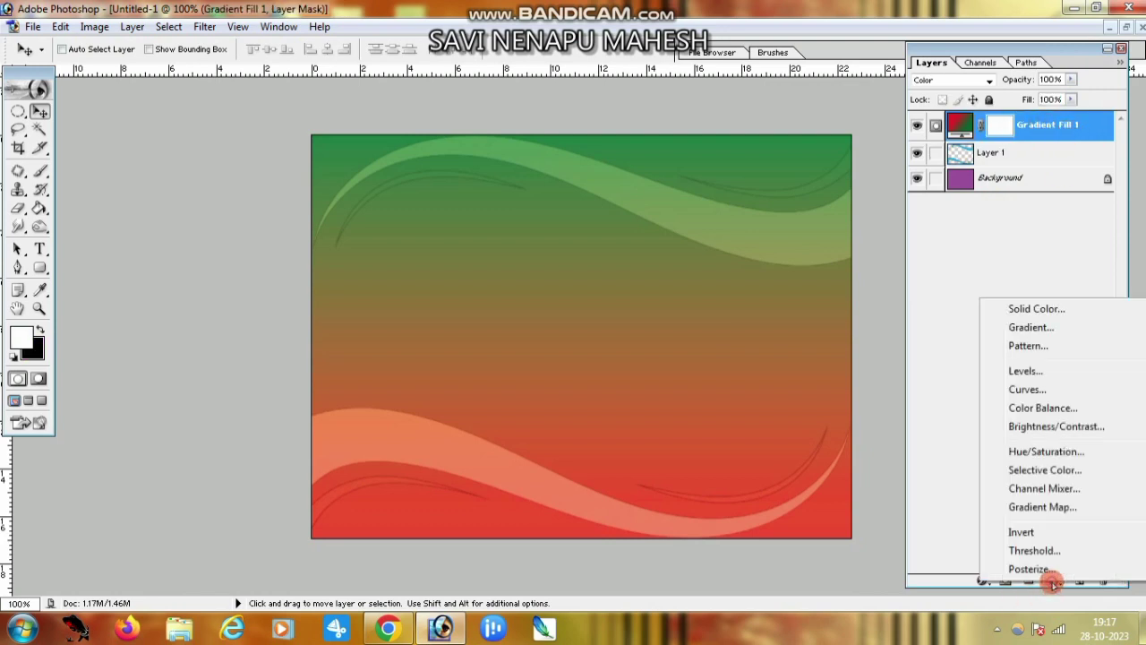
left_click(1045, 453)
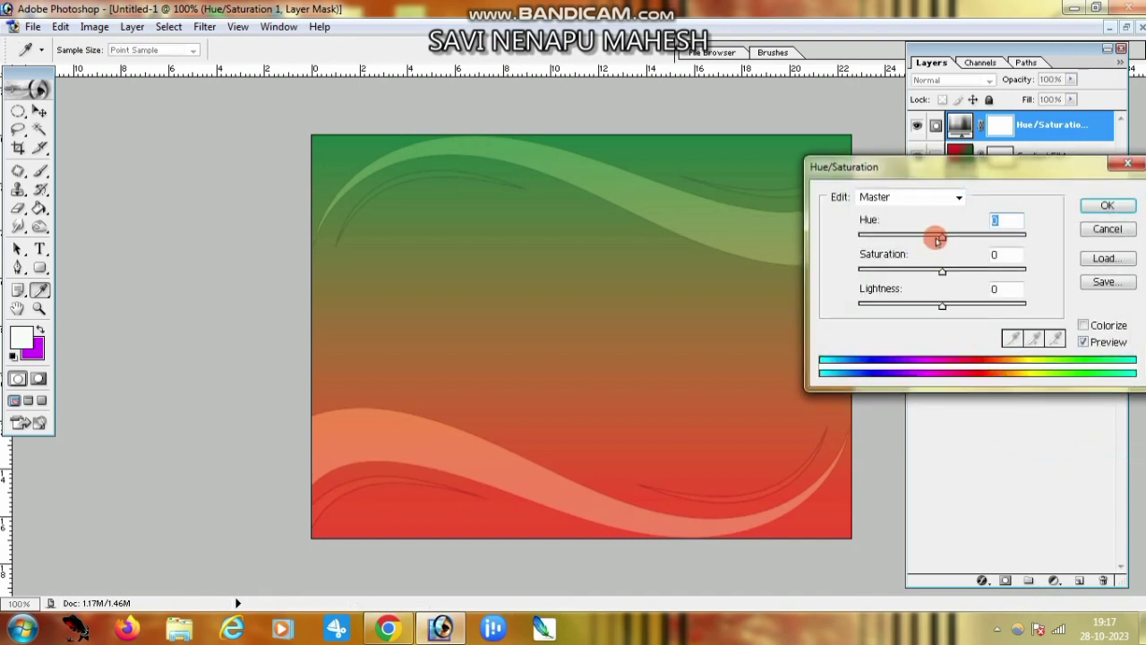
left_click_drag(938, 239, 859, 237)
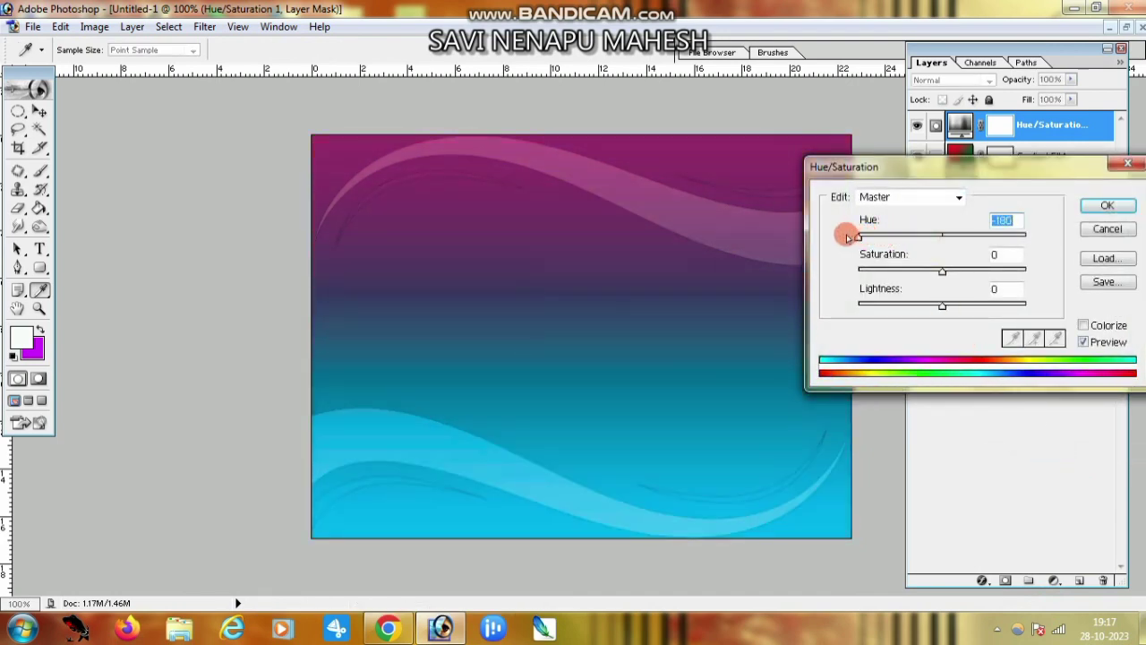
mouse_move(942, 270)
left_mouse_down()
mouse_move(877, 272)
mouse_move(990, 272)
left_mouse_up()
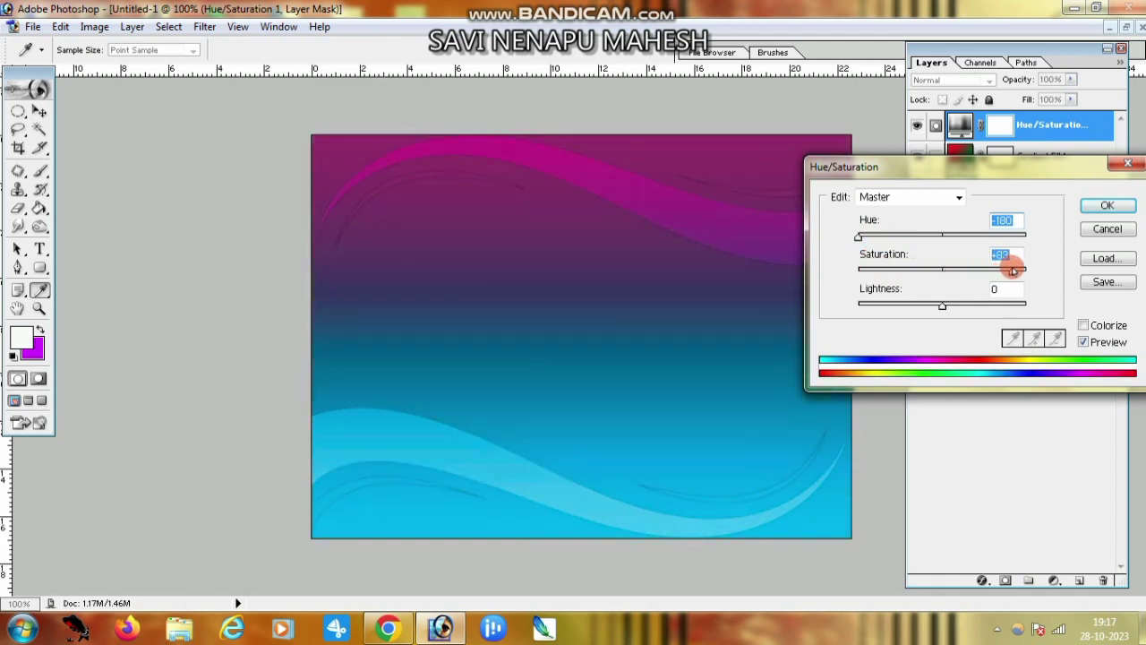
left_click_drag(942, 305, 994, 307)
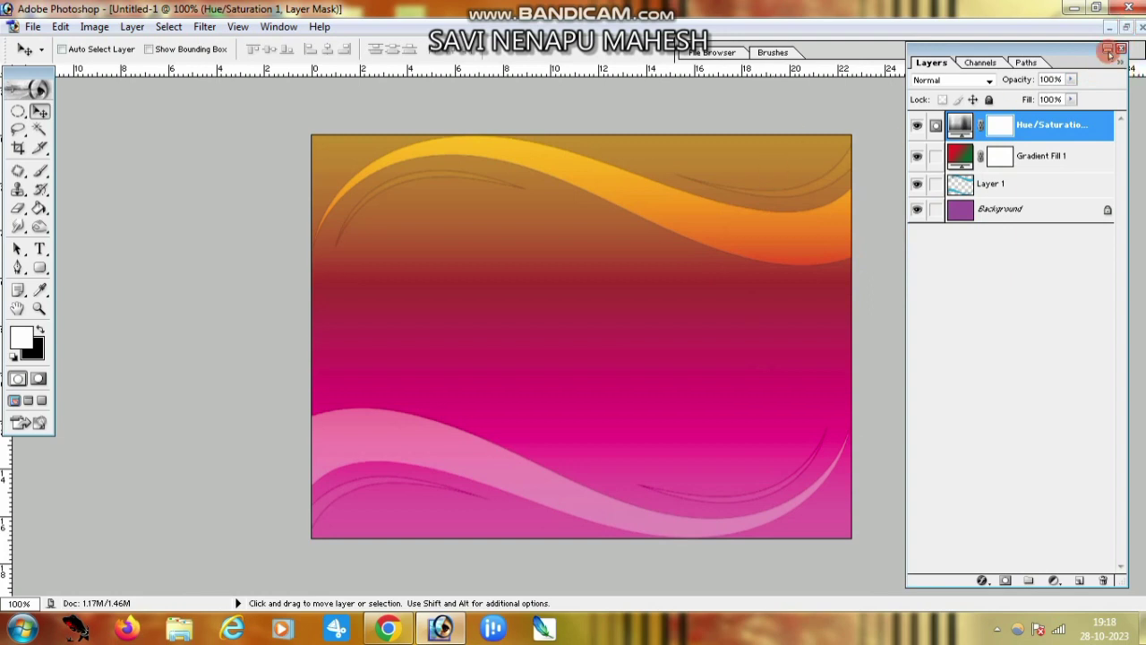
Create a new 640 x 480 document and enlarge its window to fill the workspace.
left_click(1128, 30)
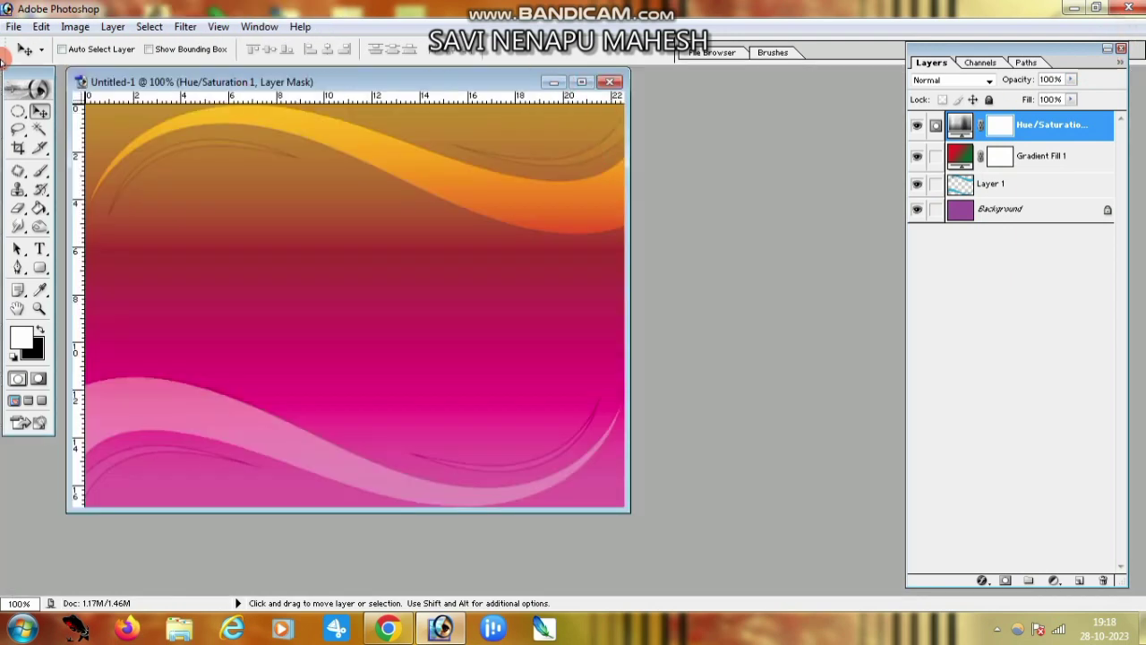
left_click(13, 27)
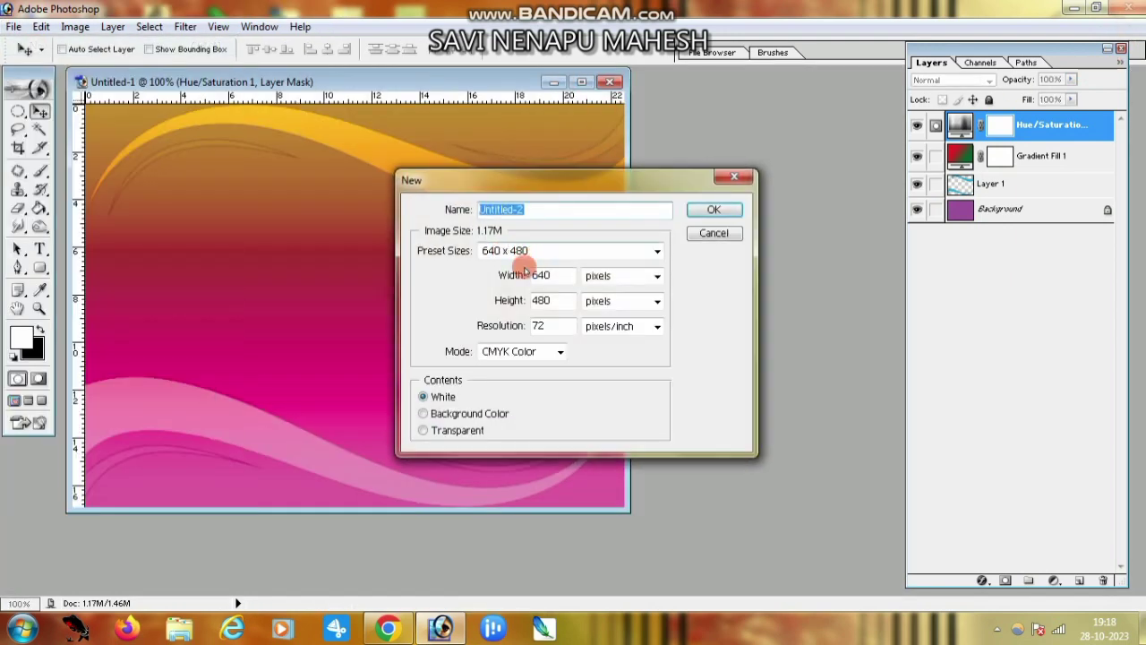
left_click(714, 209)
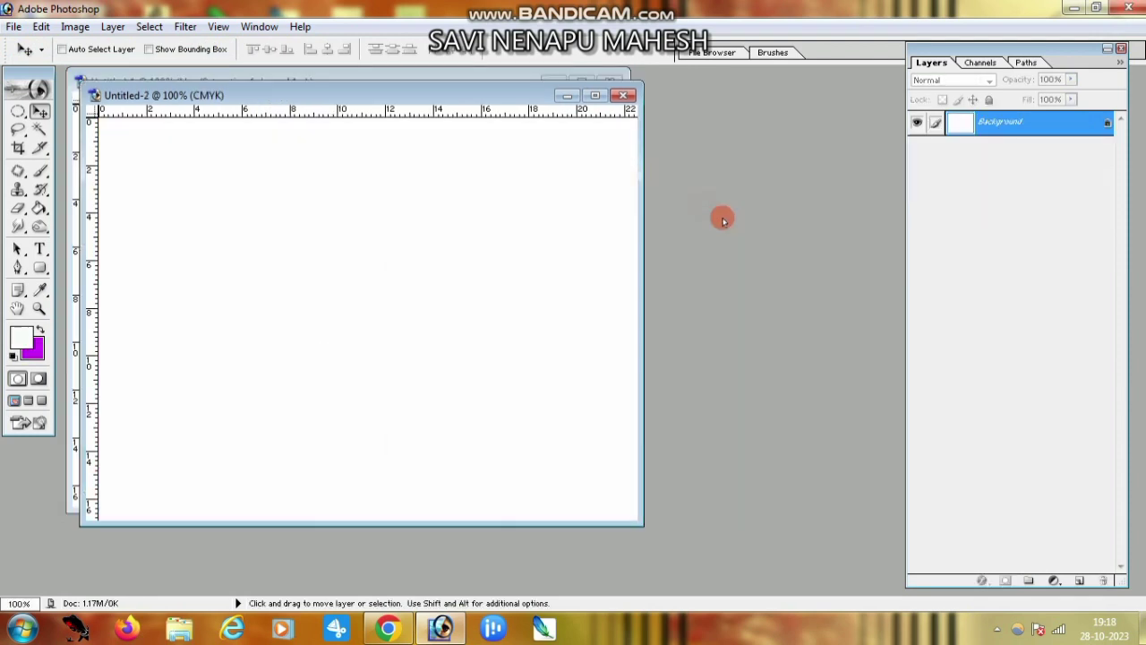
left_click(586, 95)
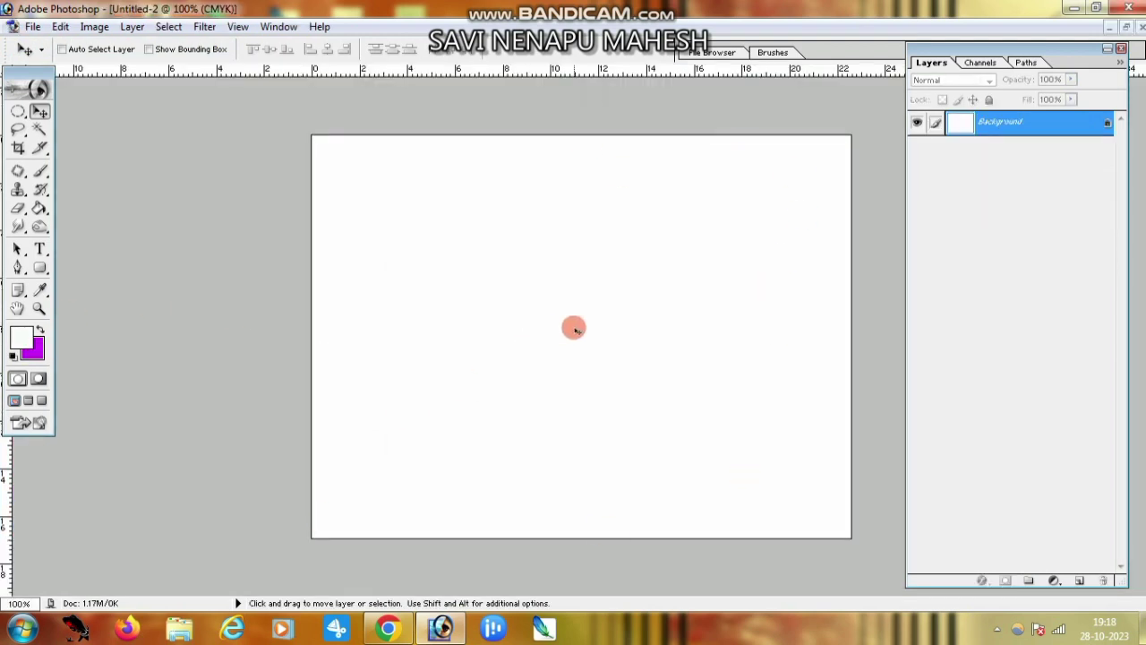
Set the background colour to a strong blue and fill the canvas with it.
left_click(33, 351)
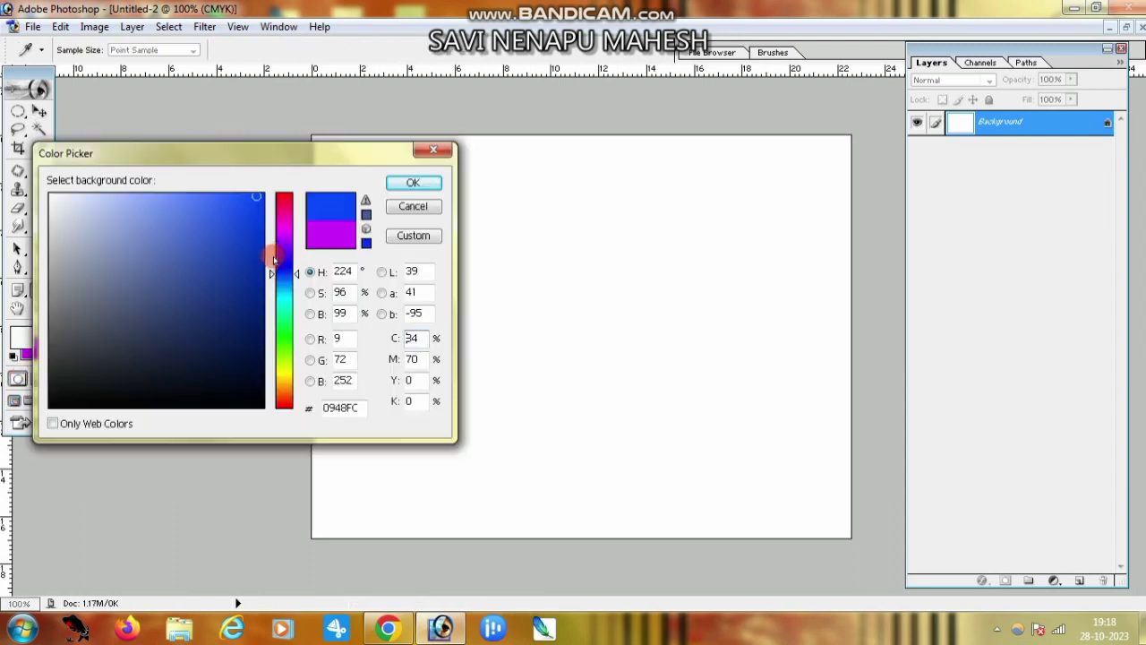
left_click(259, 207)
left_click(410, 183)
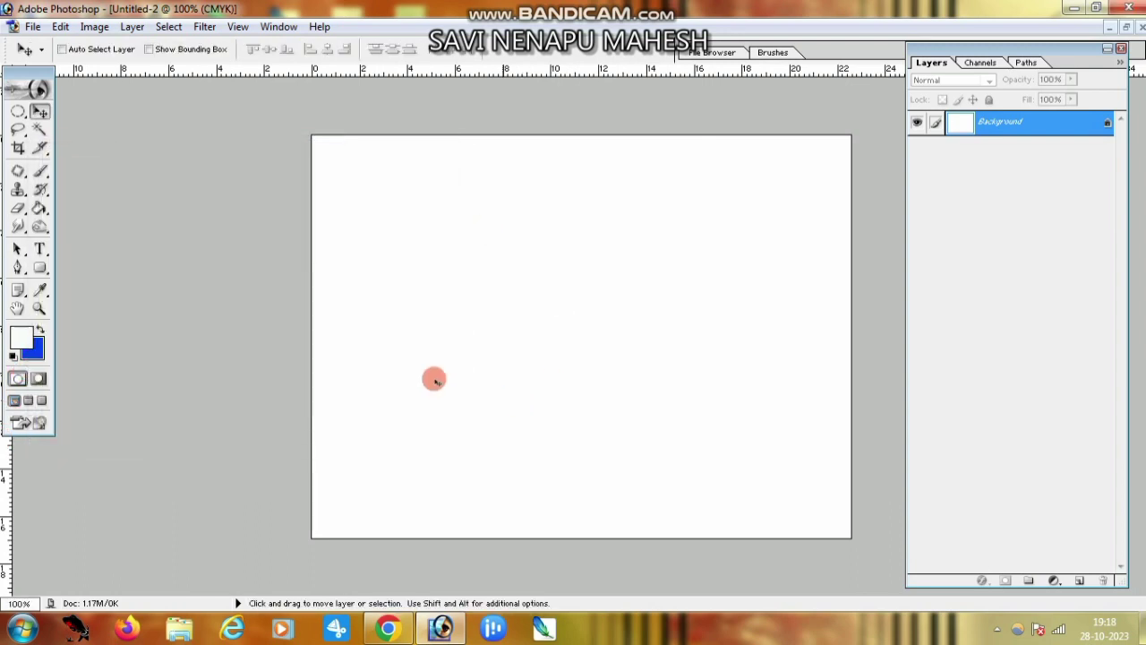
key("v")
key("ctrl+BackSpace")
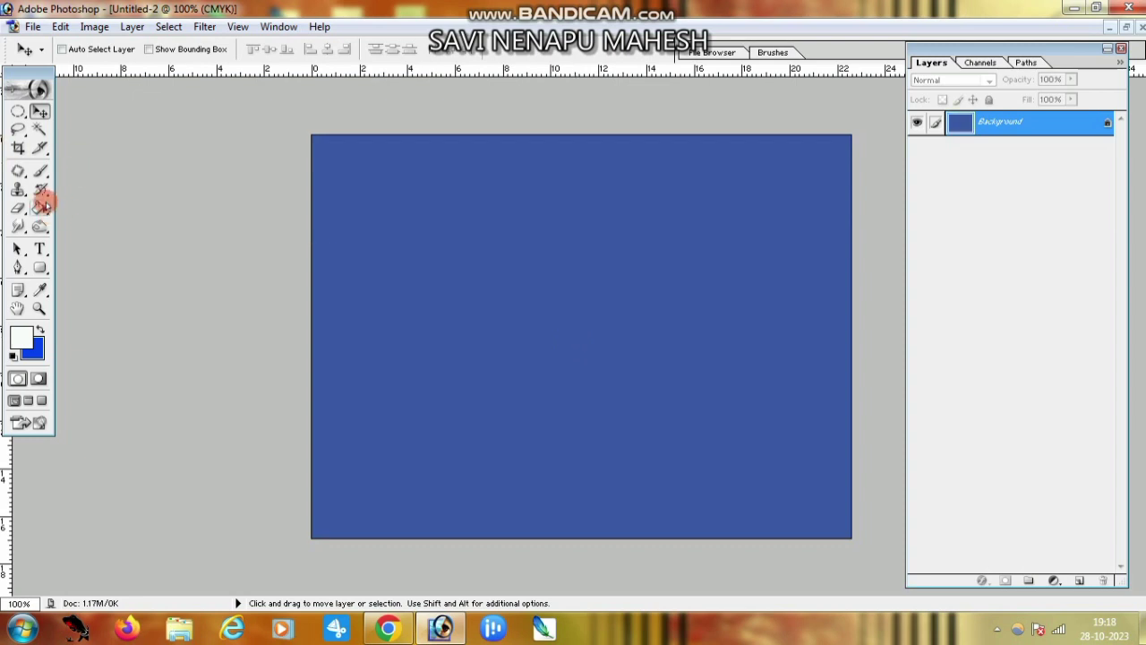
Fill the canvas solid blue with the Paint Bucket using a blue foreground colour.
left_click_drag(40, 205, 81, 222)
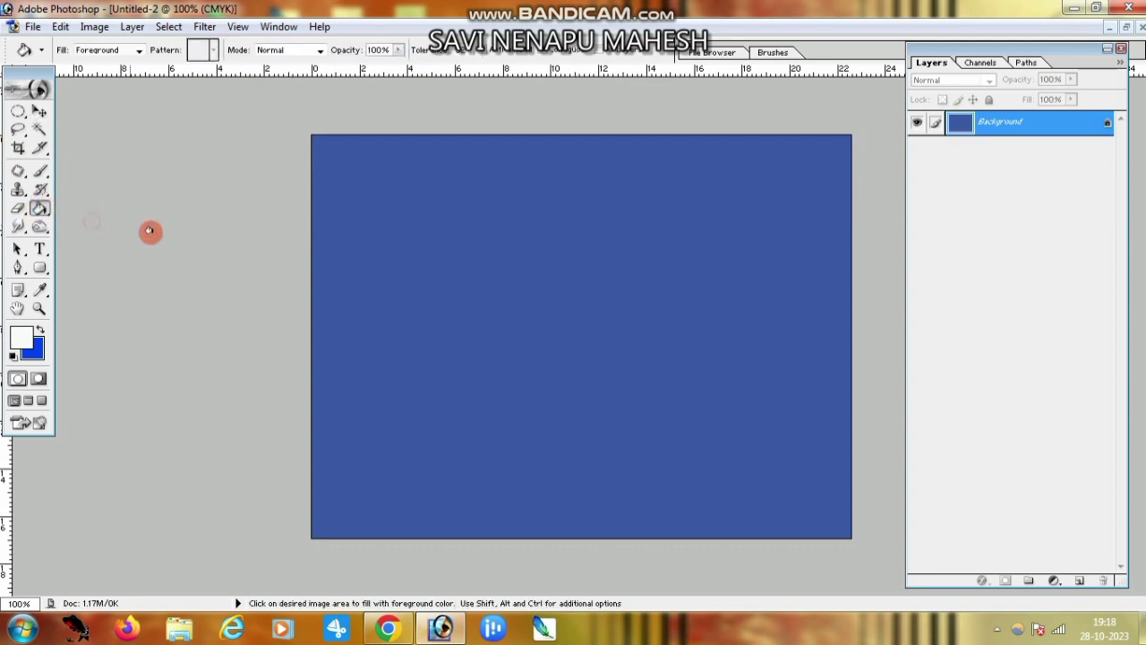
left_click(503, 285)
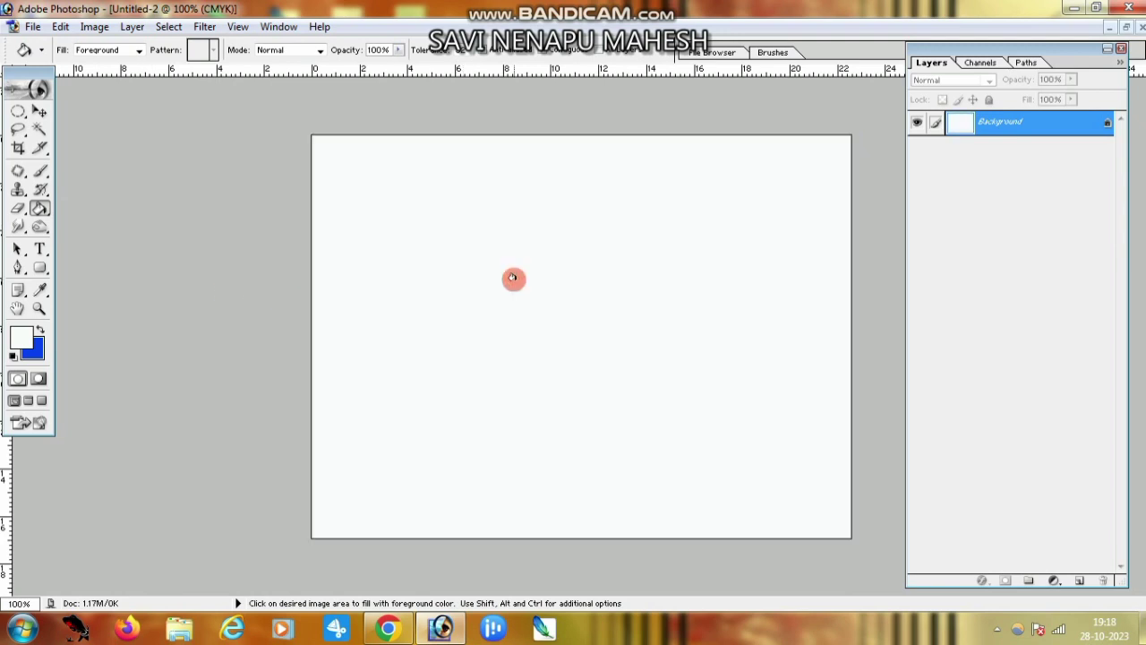
left_click(18, 347)
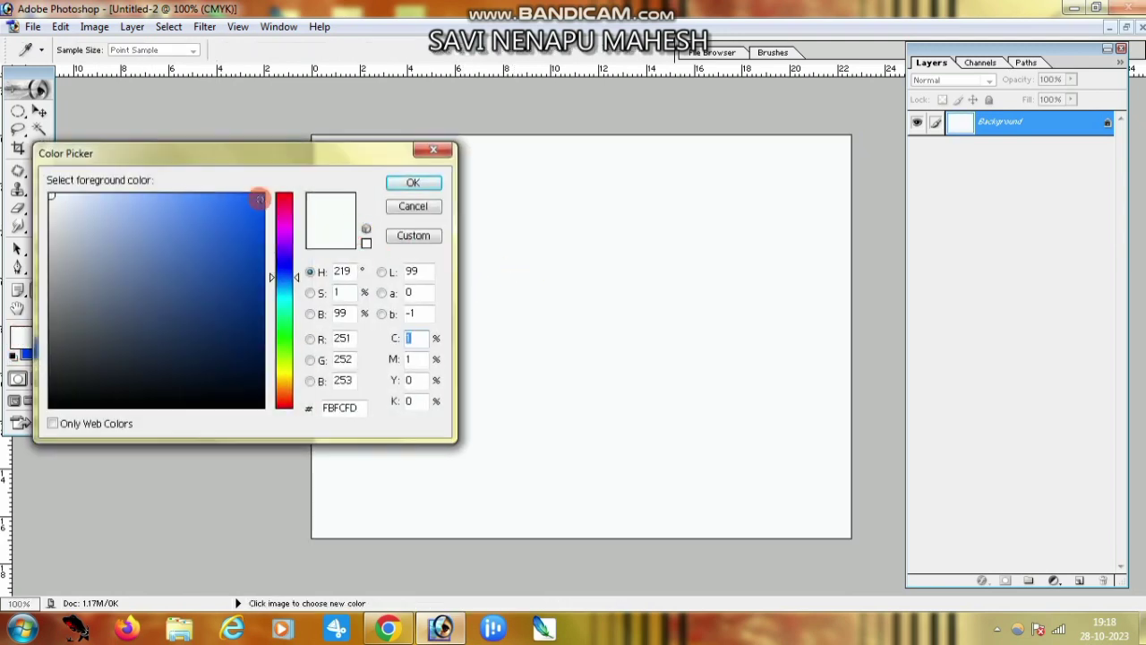
left_click(259, 199)
left_click(413, 183)
left_click(548, 246)
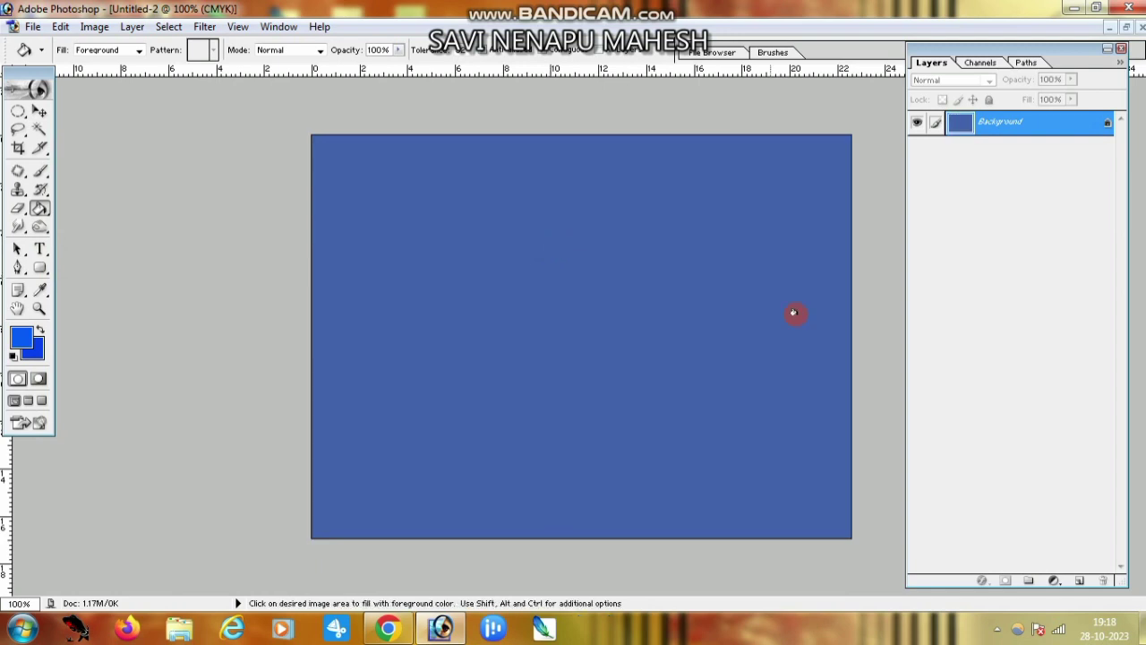
Convert the Background into Layer 0 and add an empty Layer 1 above it.
double_click(1107, 126)
left_click(695, 286)
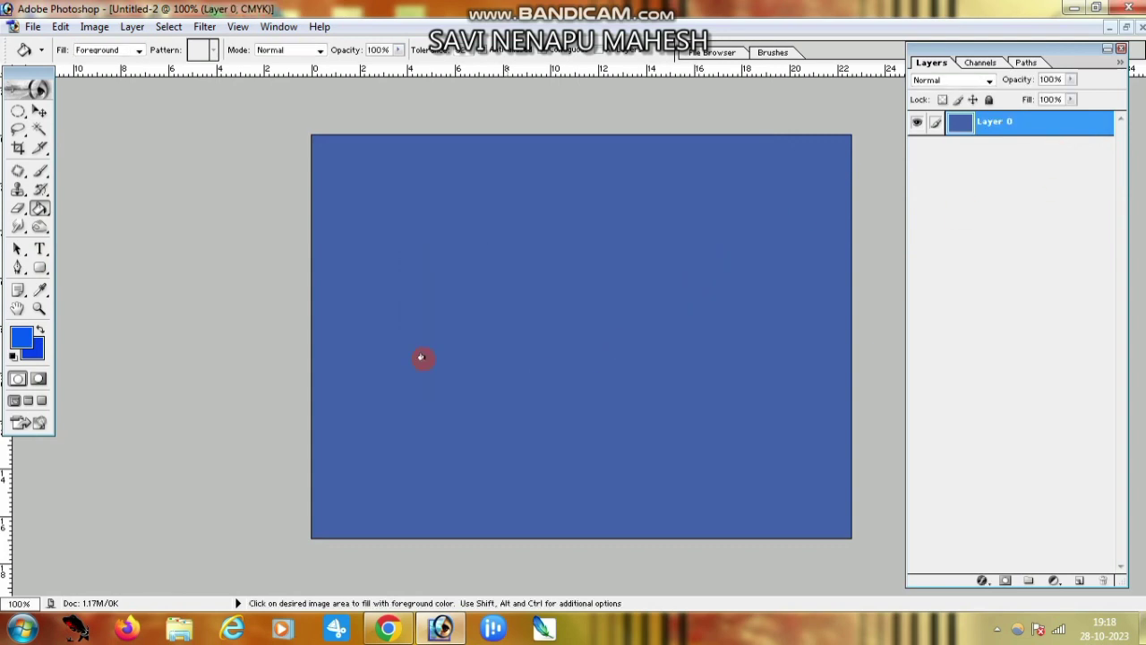
left_click(1082, 582)
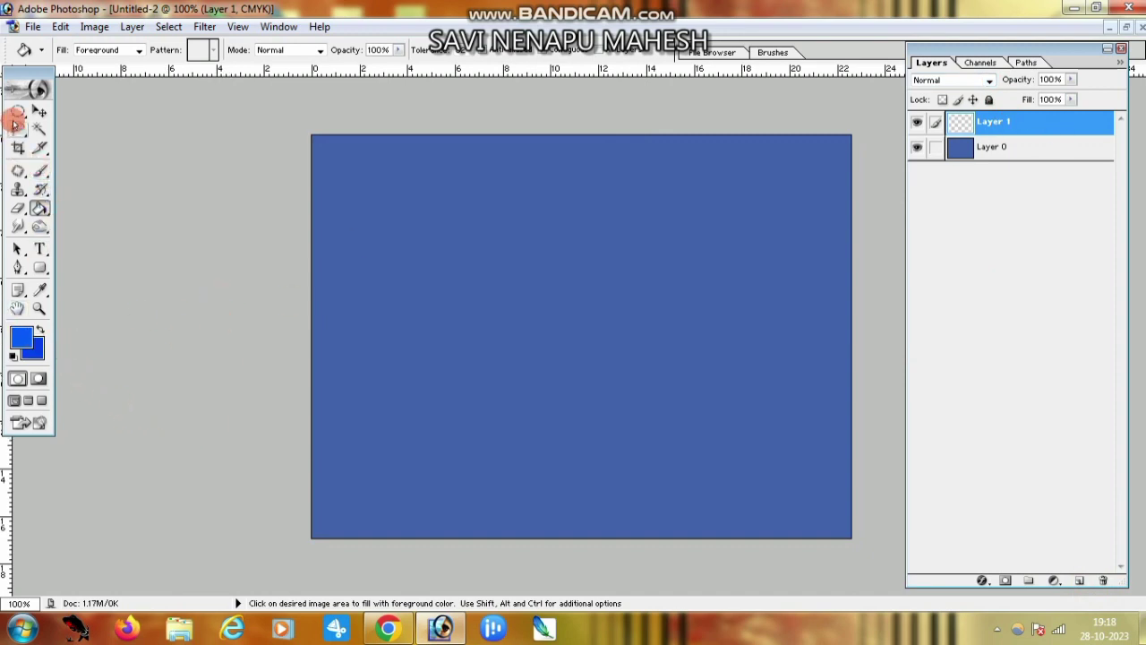
Draw a large elliptical selection over the canvas.
left_click_drag(14, 113, 78, 134)
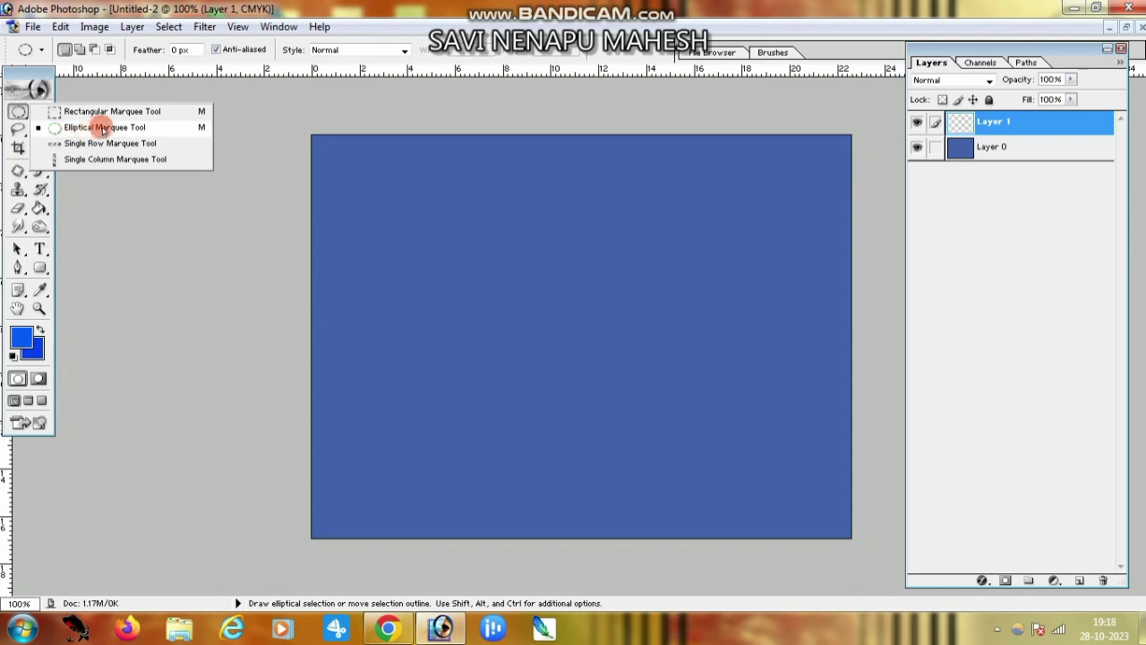
left_click(135, 131)
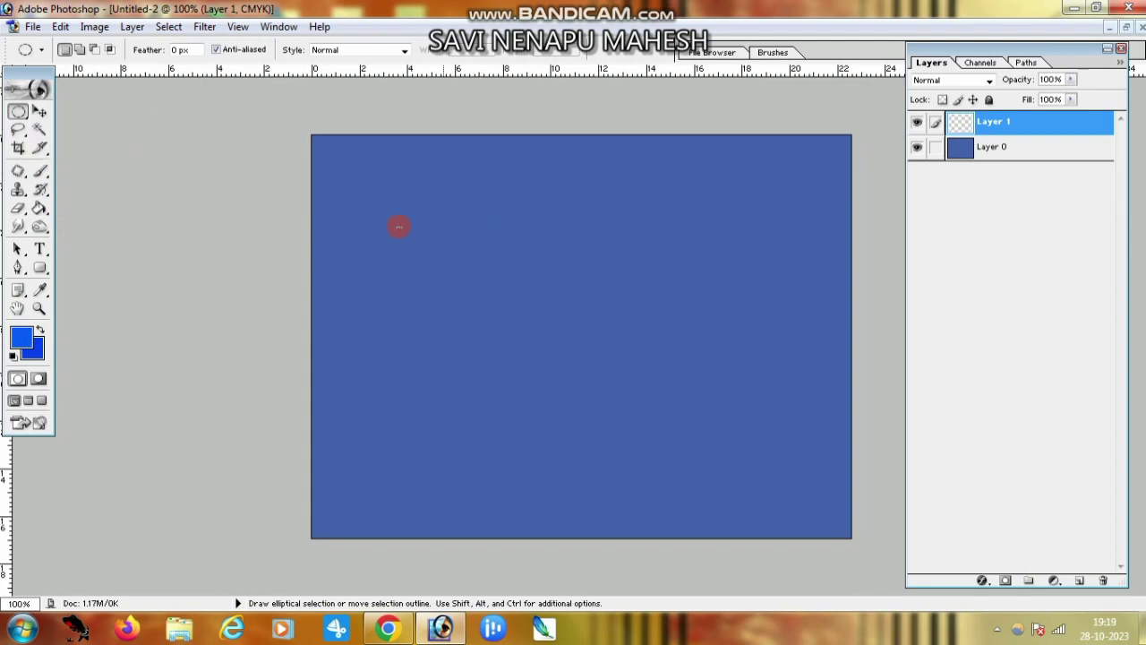
left_click_drag(259, 119, 380, 299)
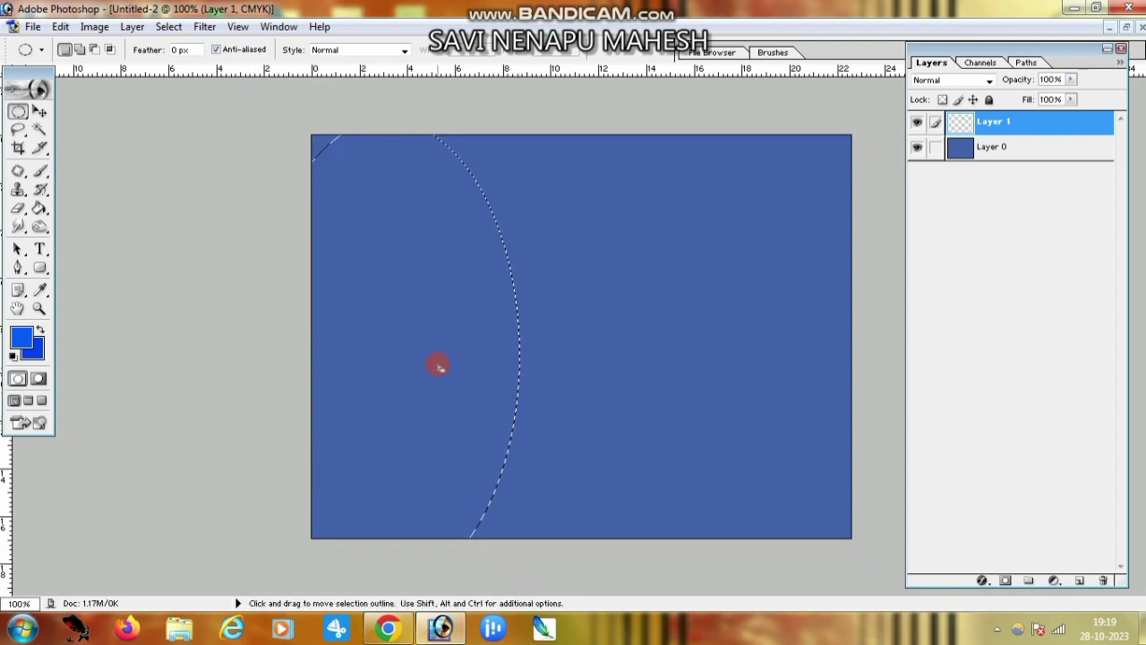
left_click(40, 112)
left_click_drag(519, 239, 499, 259)
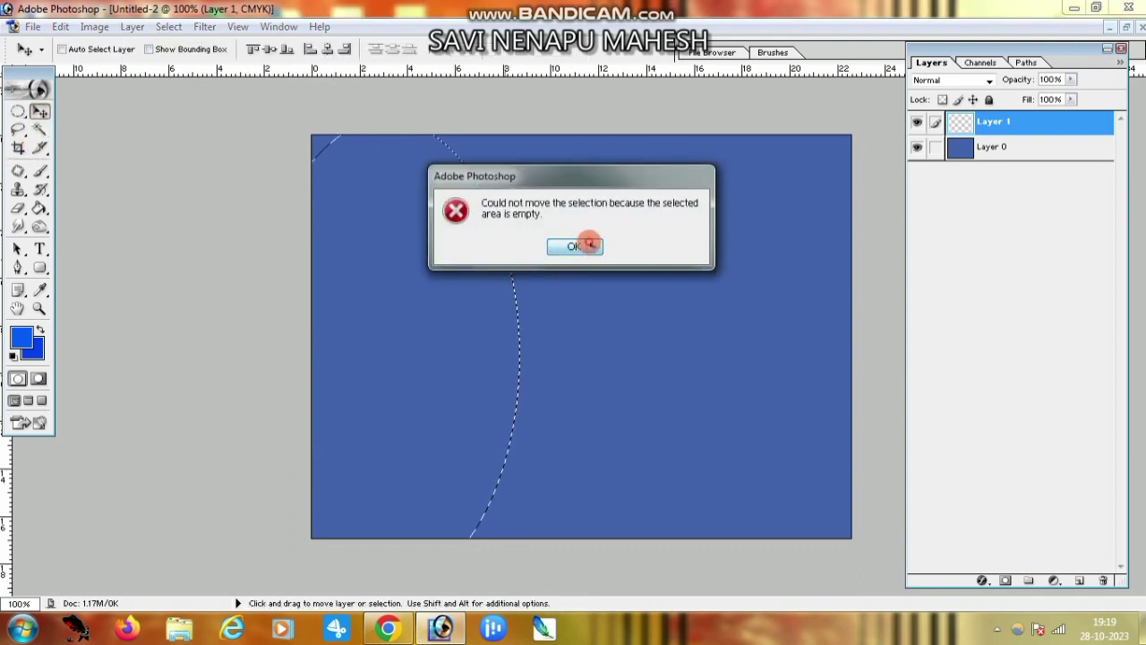
left_click(580, 246)
Shift the ellipse left with Transform Selection so its arc hugs the canvas's left edge.
left_click(168, 26)
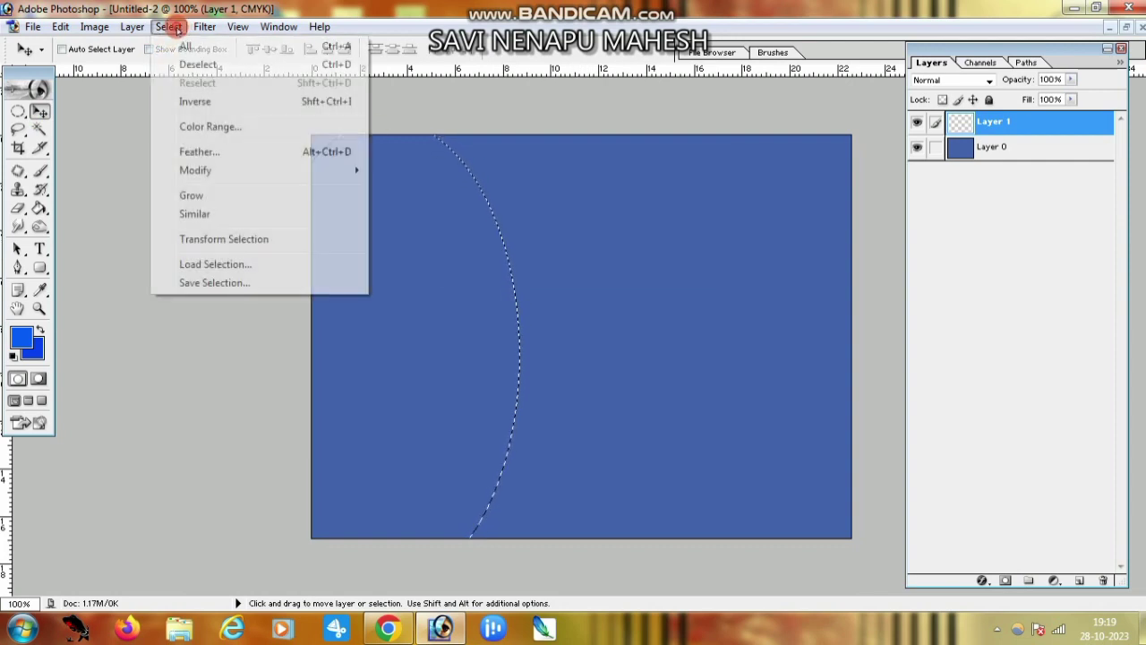
left_click(267, 239)
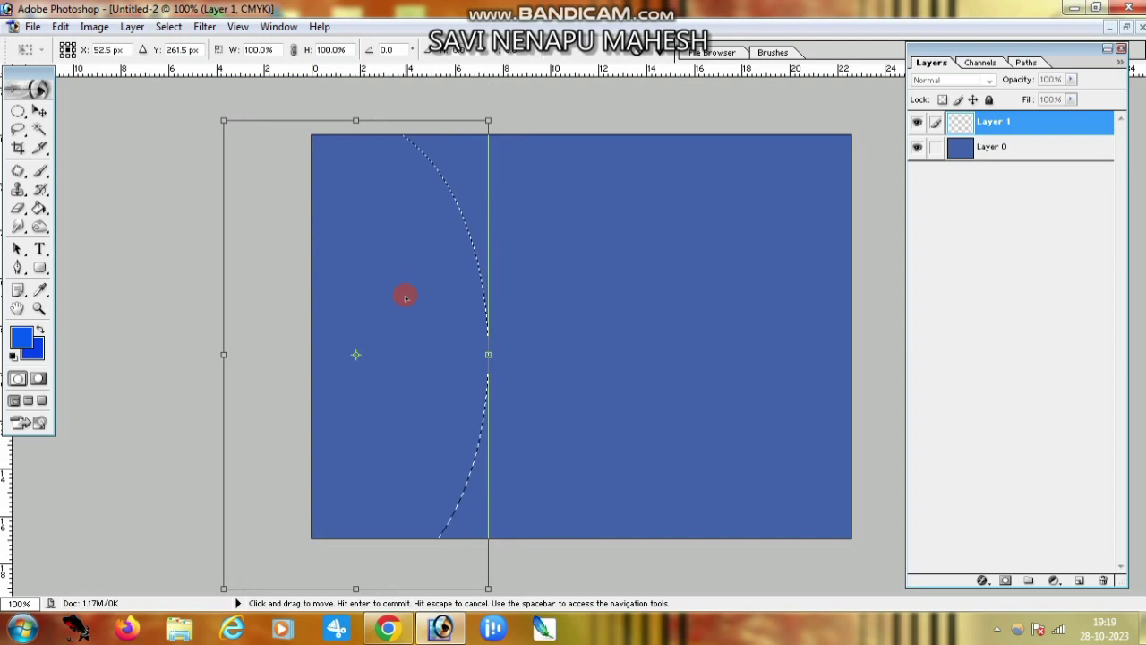
mouse_move(420, 285)
left_mouse_down()
mouse_move(349, 303)
mouse_move(353, 324)
mouse_move(327, 321)
mouse_move(324, 290)
left_mouse_up()
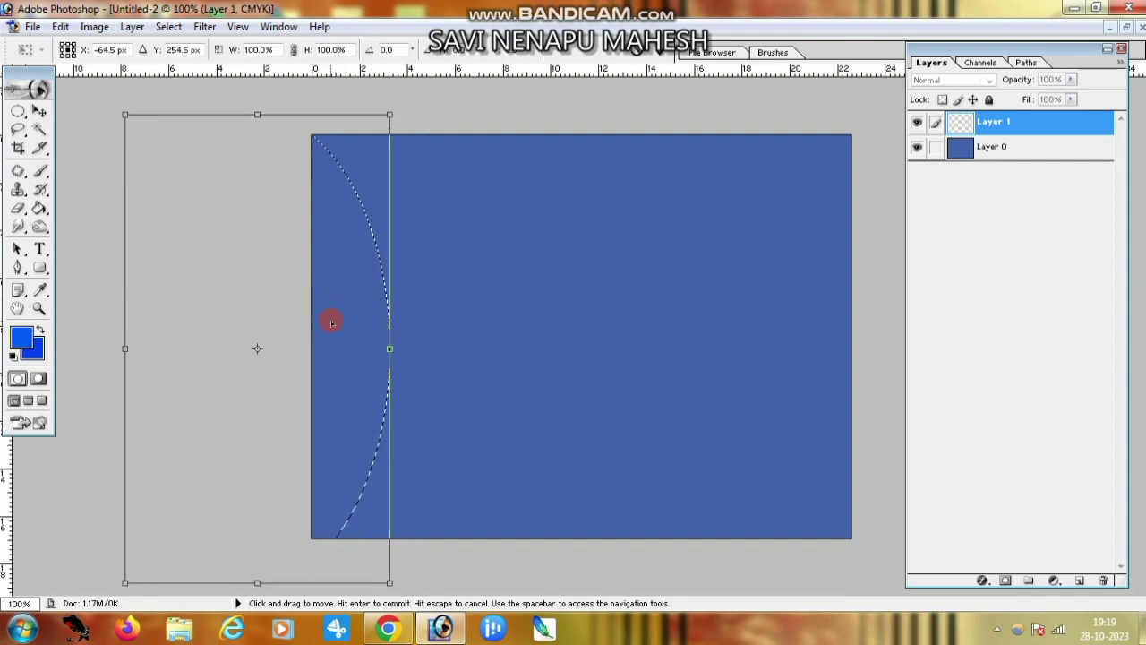
key("Return")
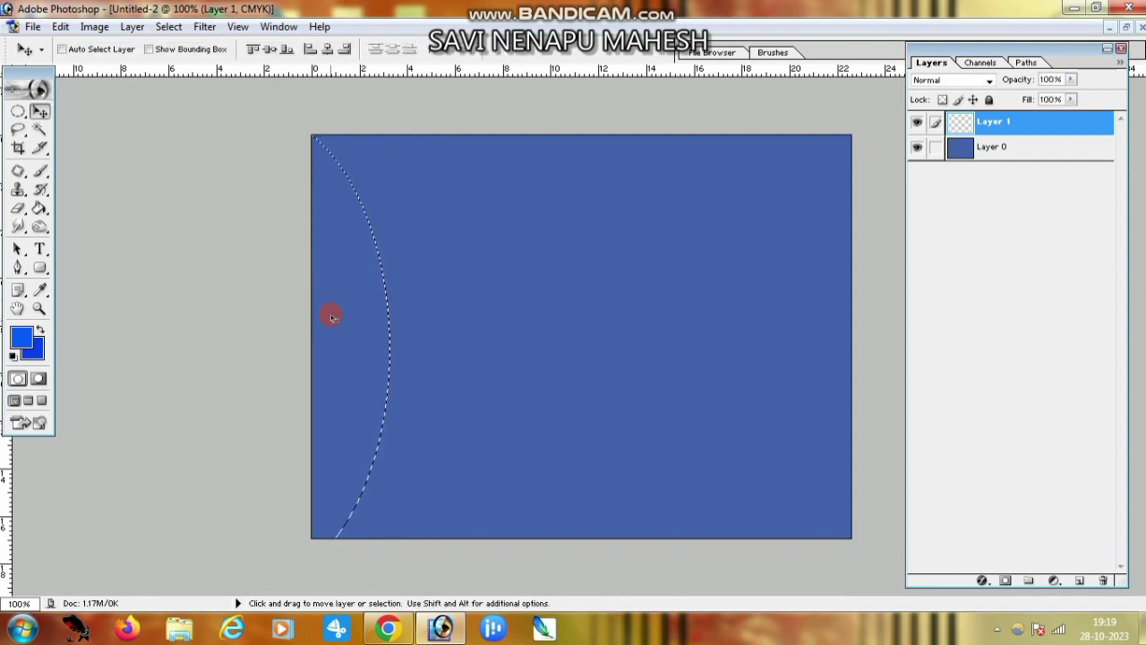
Choose the Brush Tool with the 300 px soft brush preset.
left_click(41, 168)
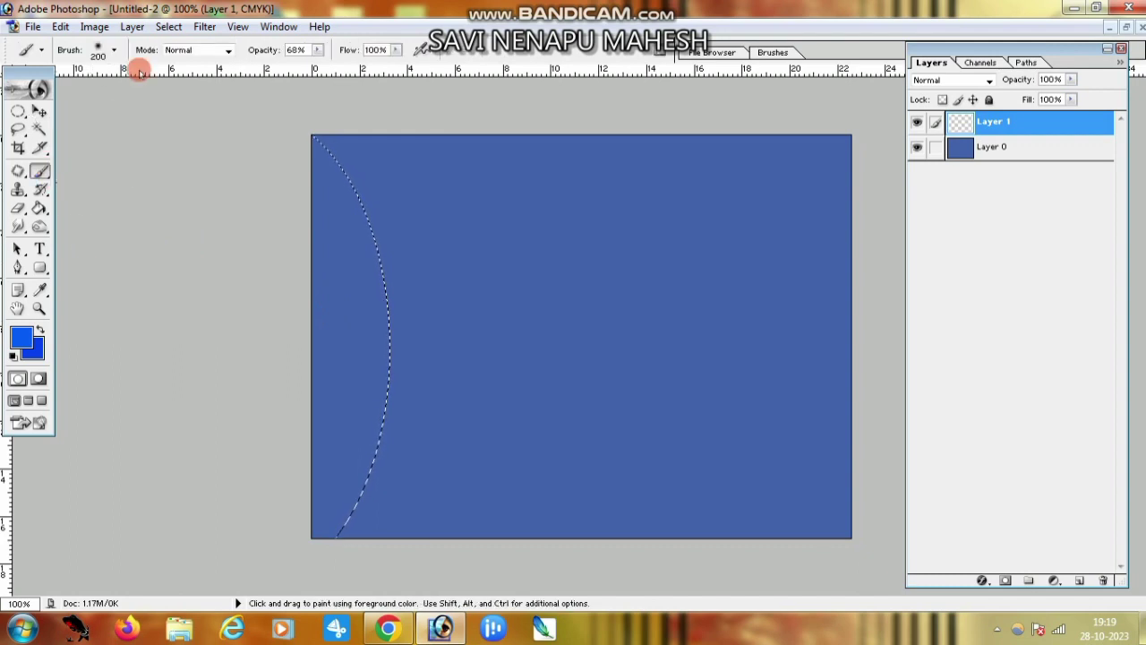
left_click(114, 50)
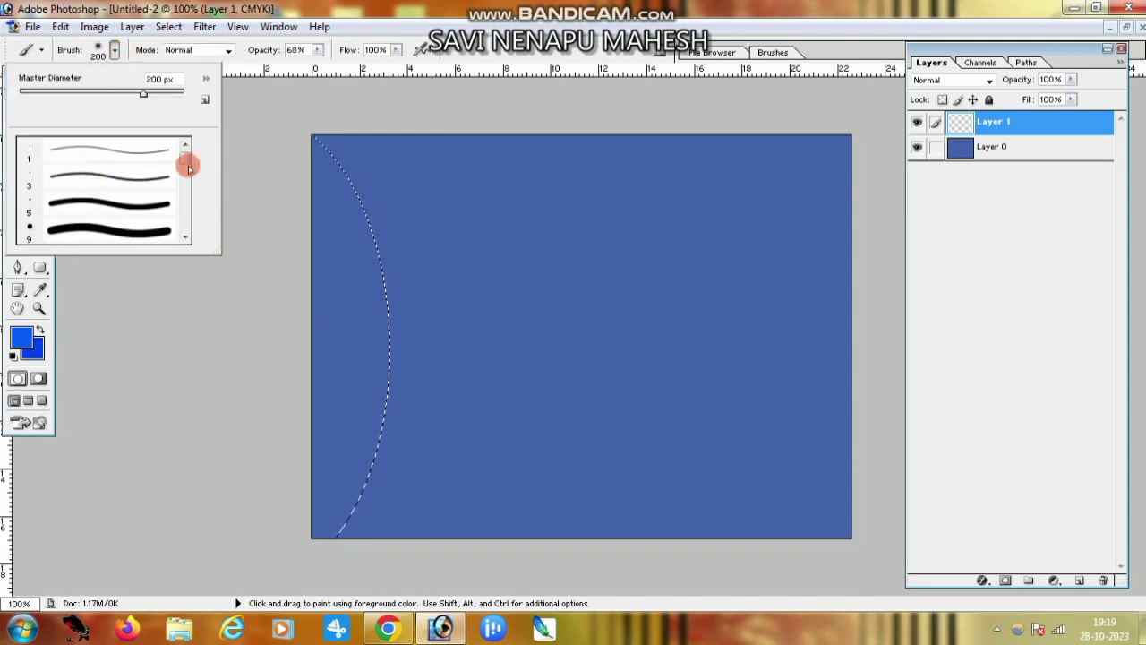
left_click_drag(186, 159, 185, 174)
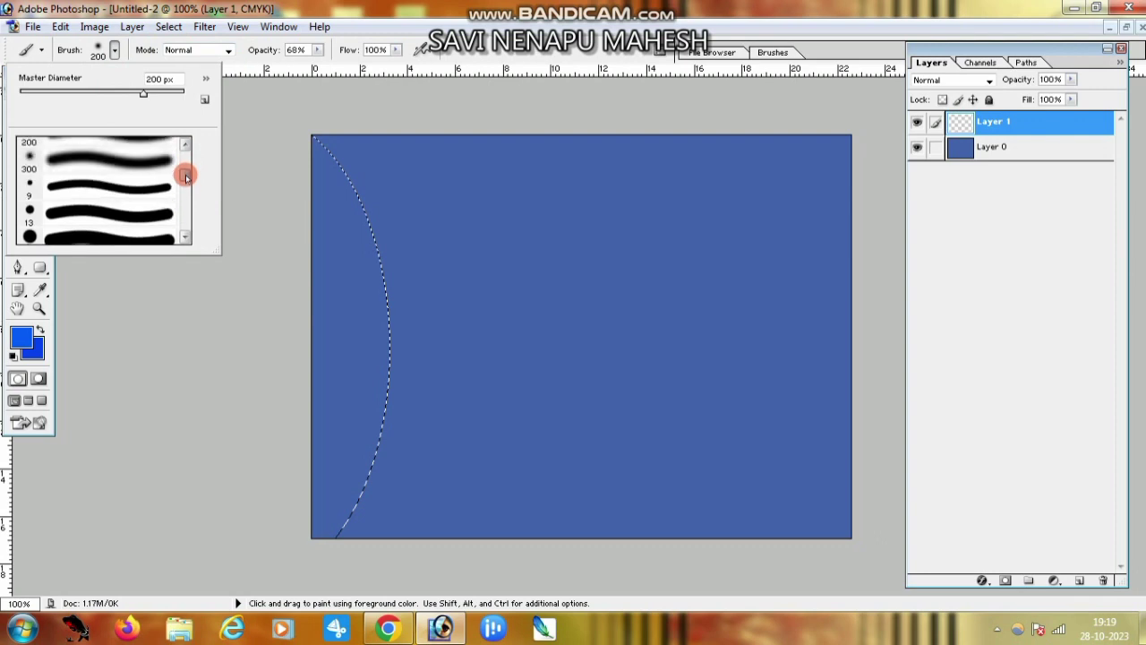
left_click(40, 160)
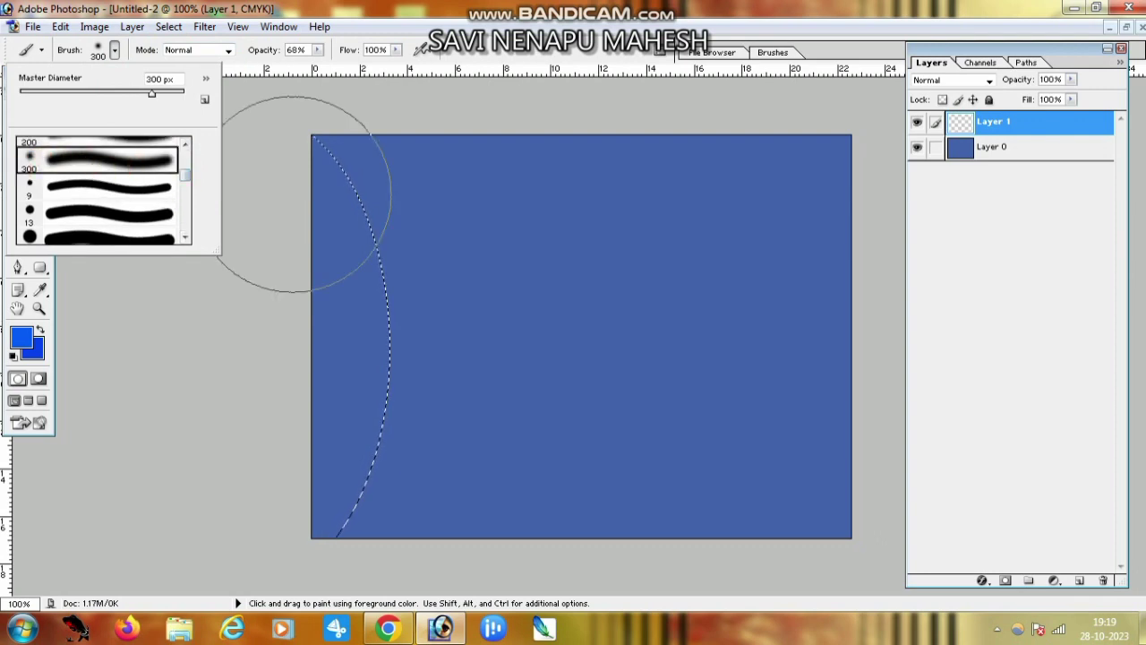
Paint the selection near-white F7F8FA, deselect, and nudge the shape slightly left.
left_click(21, 337)
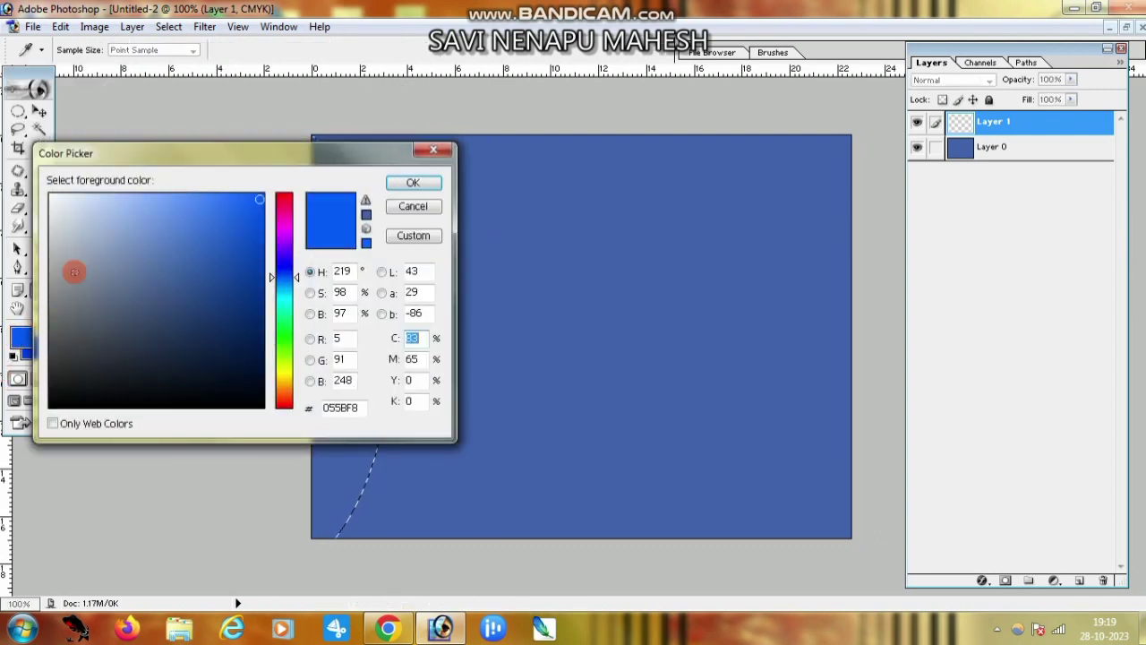
left_click(52, 198)
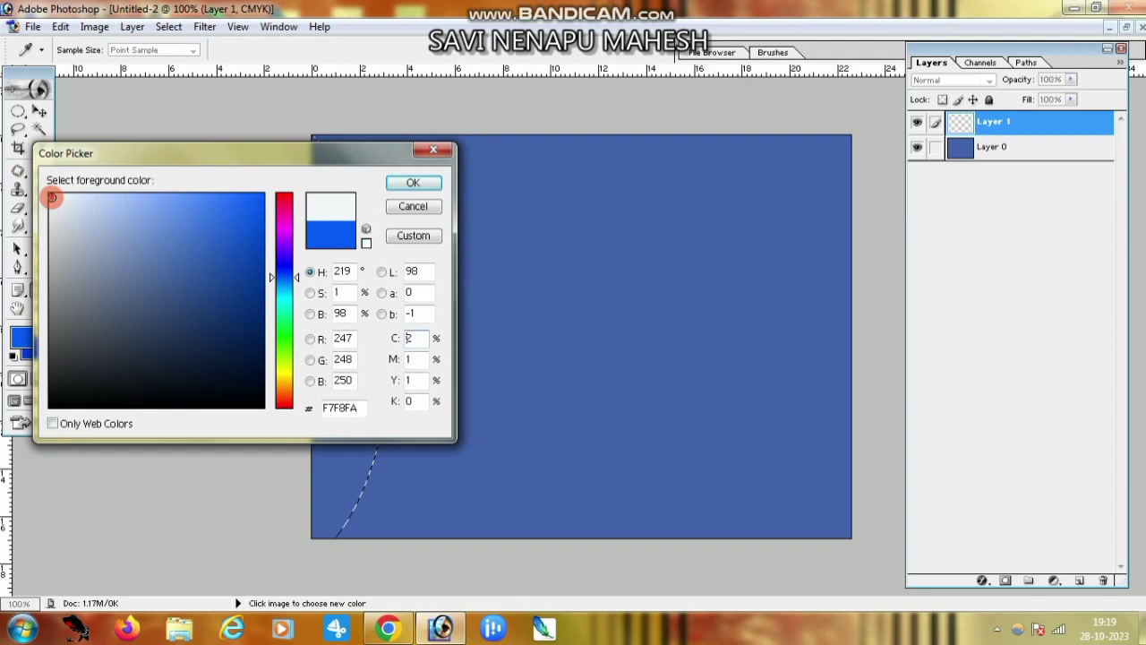
left_click(395, 181)
mouse_move(295, 140)
left_mouse_down()
mouse_move(353, 408)
mouse_move(307, 525)
left_mouse_up()
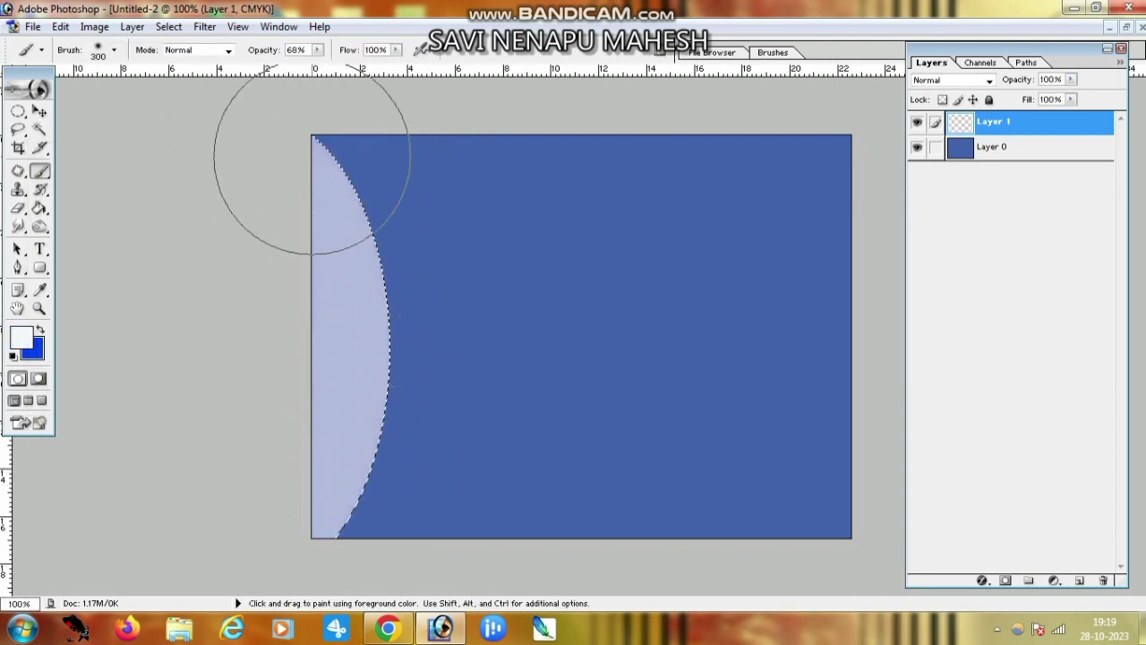
key("ctrl+d")
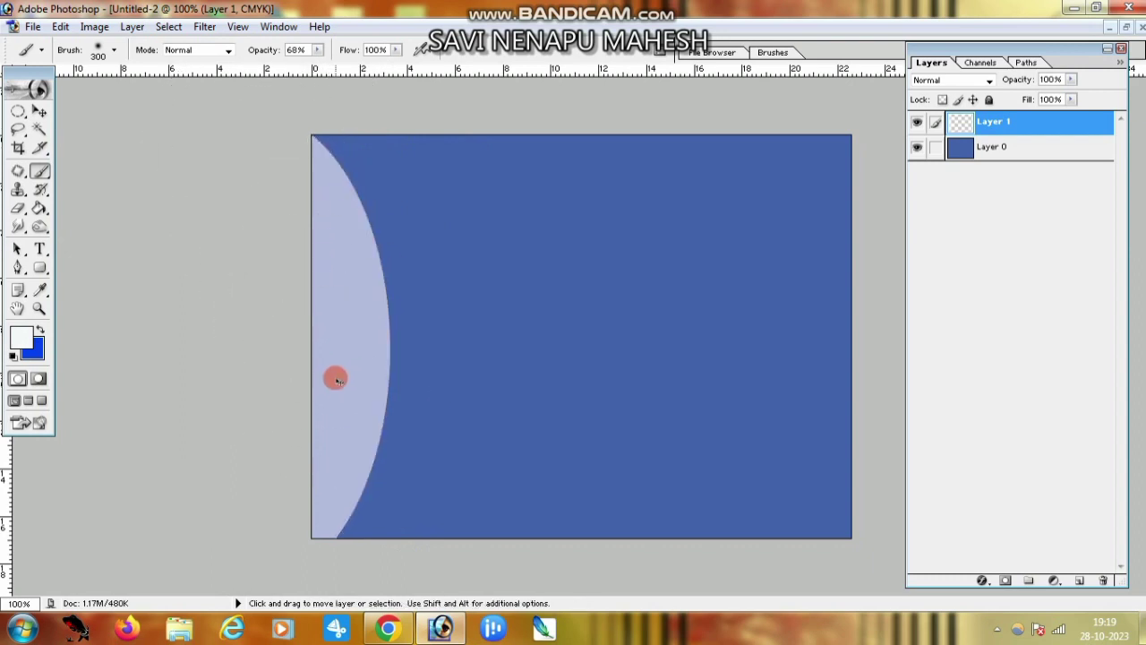
left_click(39, 112)
left_click_drag(333, 458, 316, 462)
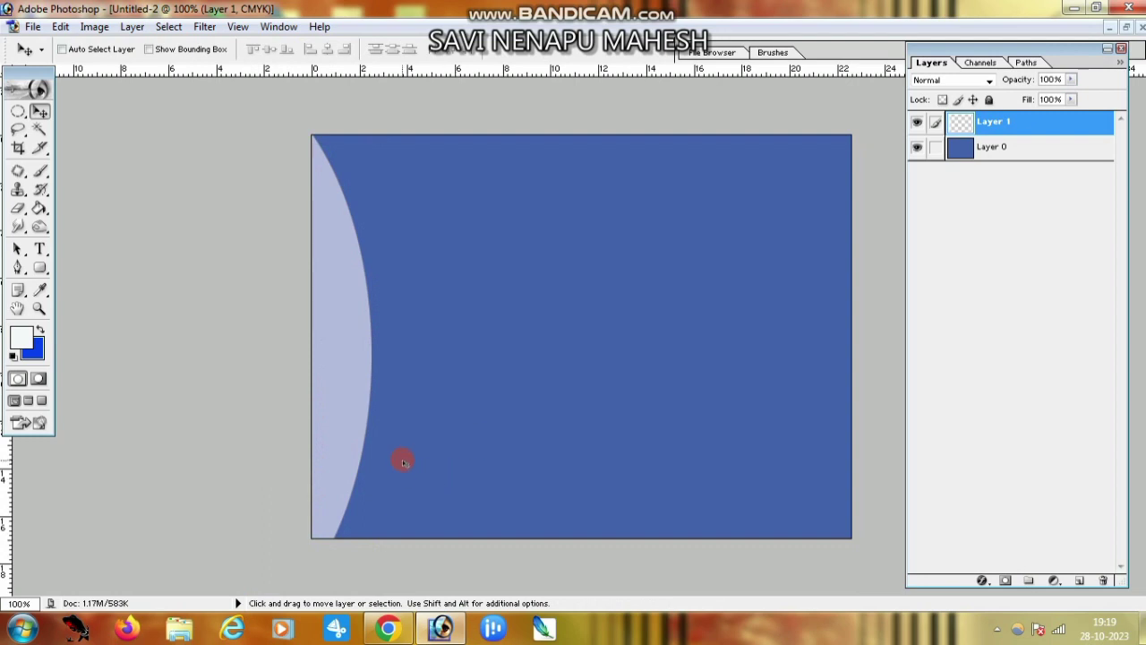
Duplicate the pale shape, mirror and rotate it about −40°, and place it top-right.
key("alt")
left_click_drag(333, 387, 757, 364)
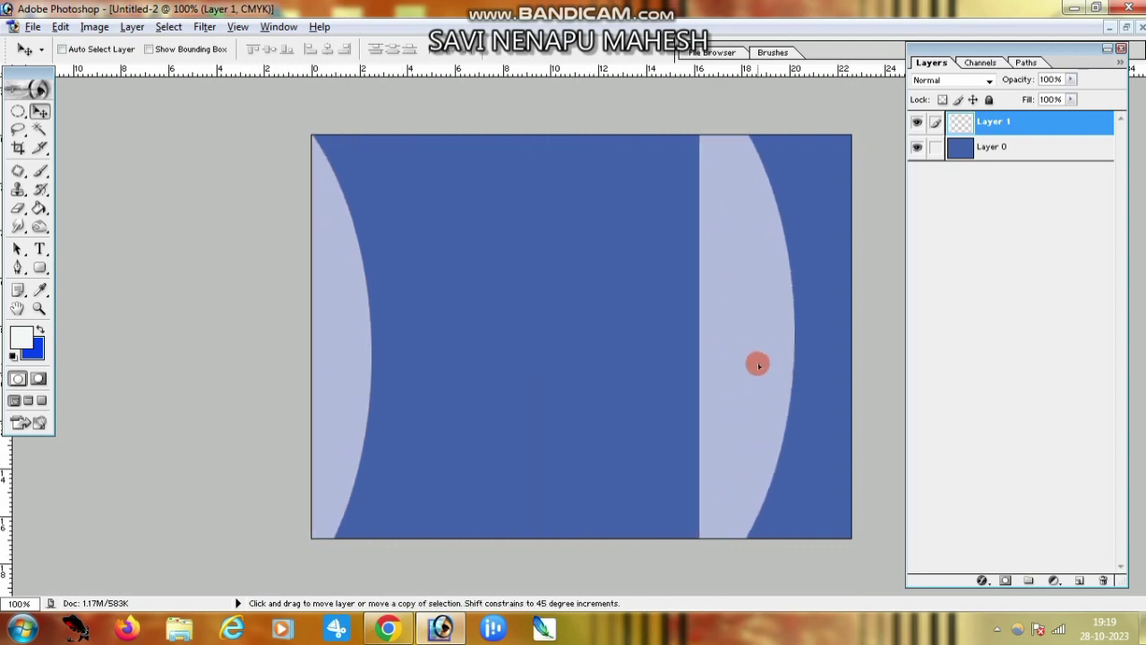
key("ctrl+t")
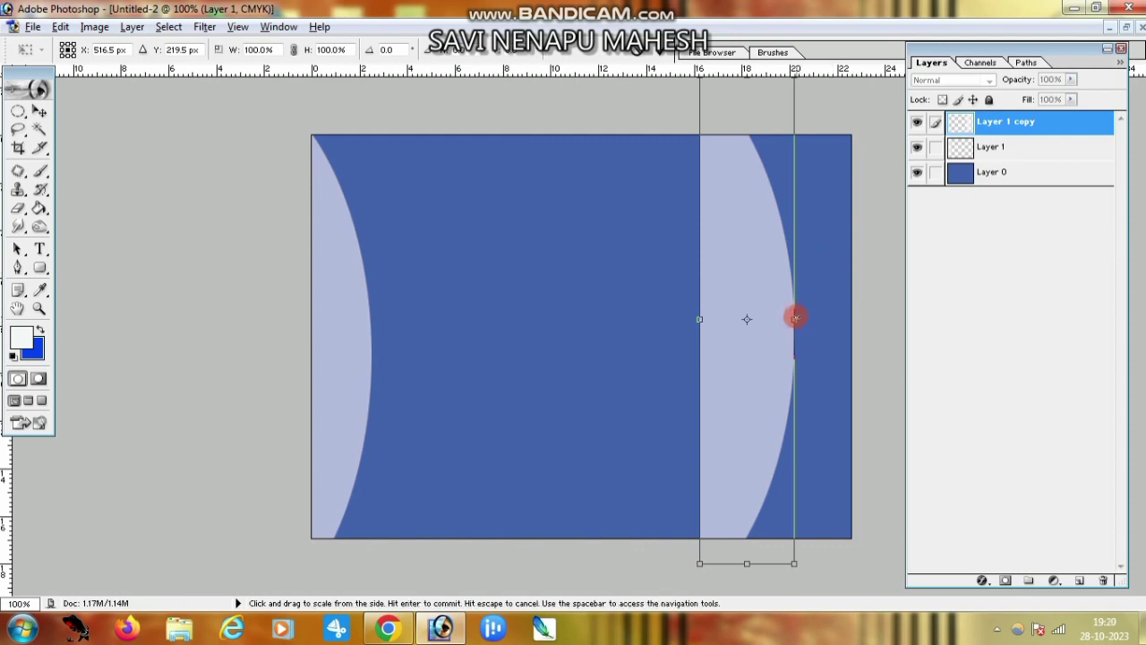
mouse_move(794, 318)
left_mouse_down()
mouse_move(567, 320)
mouse_move(785, 333)
left_mouse_up()
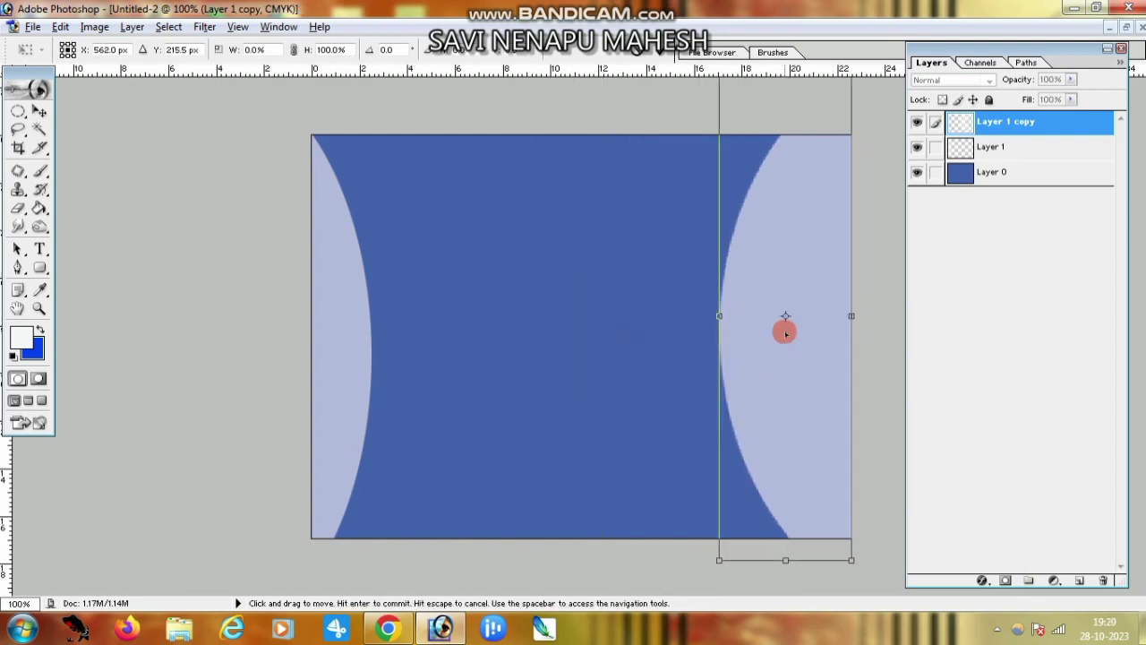
left_click_drag(881, 271, 863, 177)
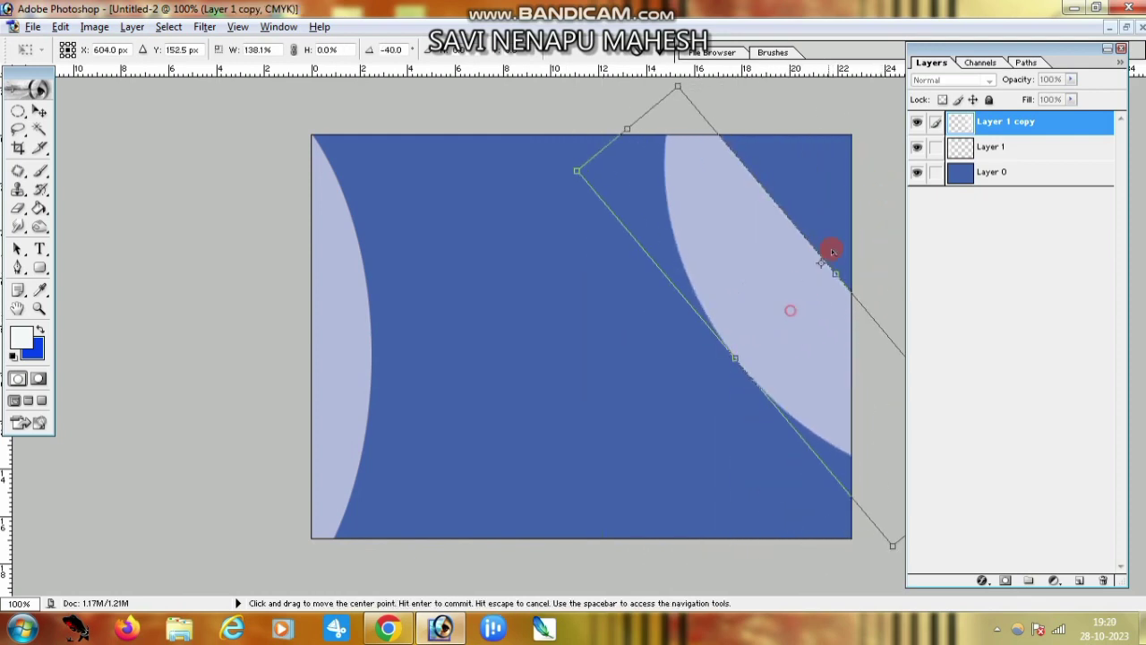
left_click_drag(767, 288, 822, 204)
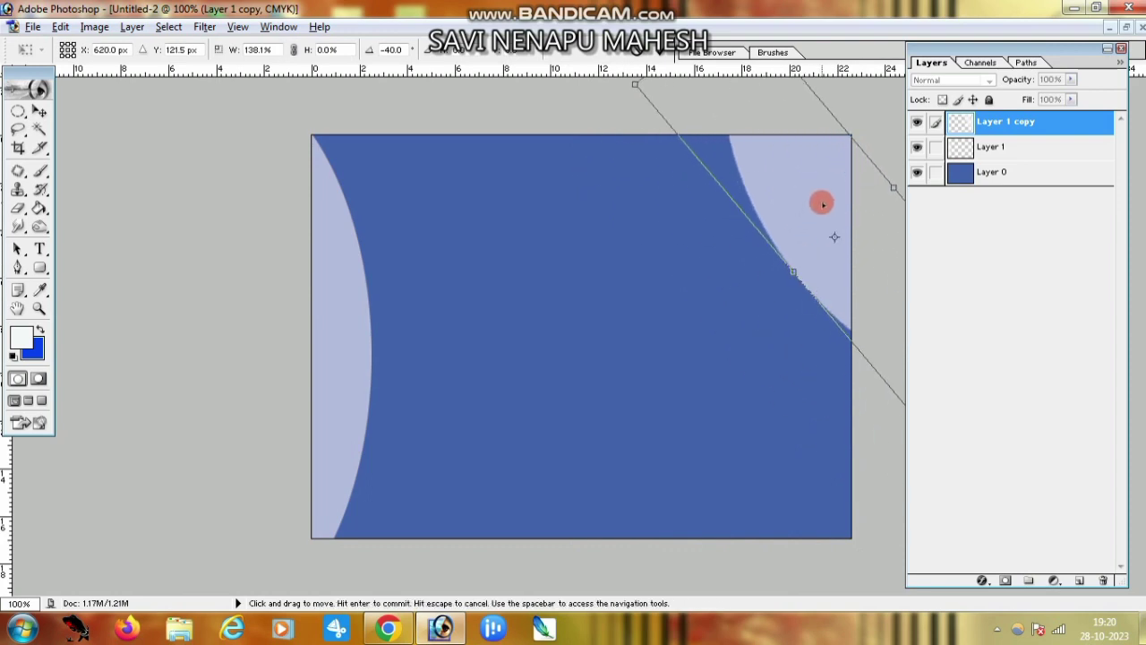
key("Return")
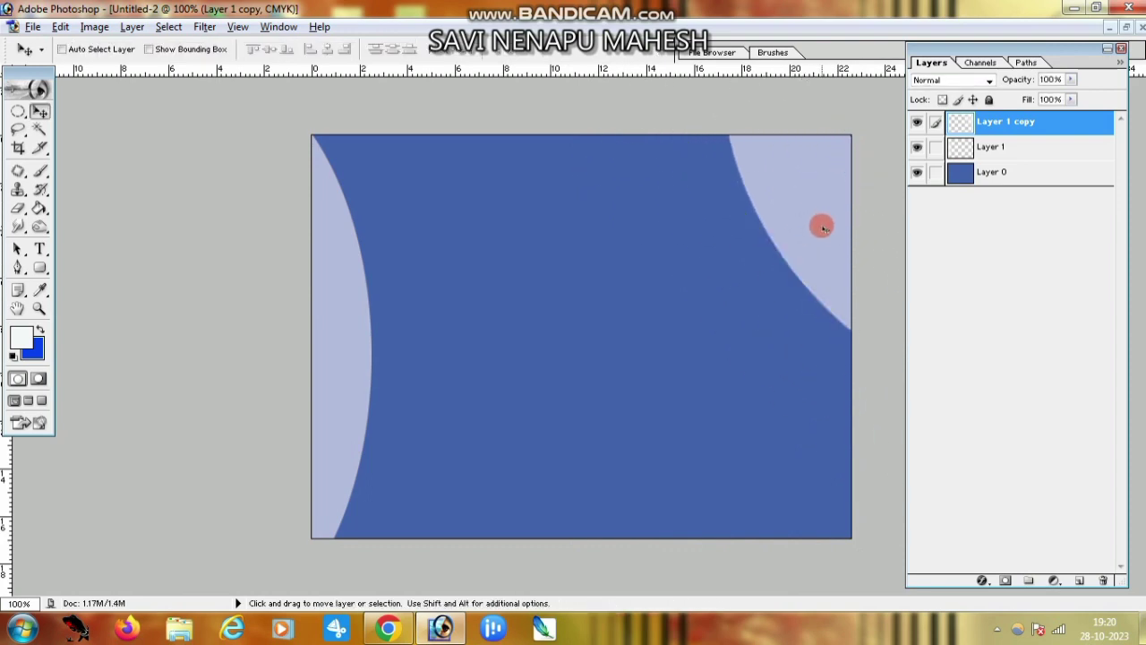
Duplicate the top-right shape toward the centre as a thin rotated diagonal sliver.
mouse_move(822, 228)
left_mouse_down()
mouse_move(567, 400)
mouse_move(460, 371)
mouse_move(491, 361)
left_mouse_up()
key("ctrl+t")
mouse_move(738, 532)
left_mouse_down()
mouse_move(504, 536)
mouse_move(458, 343)
left_mouse_up()
key("Return")
Duplicate the top-right curve again, rotating and shifting the copy down-left.
mouse_move(761, 224)
left_mouse_down()
mouse_move(640, 290)
mouse_move(709, 245)
left_mouse_up()
key("ctrl+t")
left_click_drag(860, 484, 879, 512)
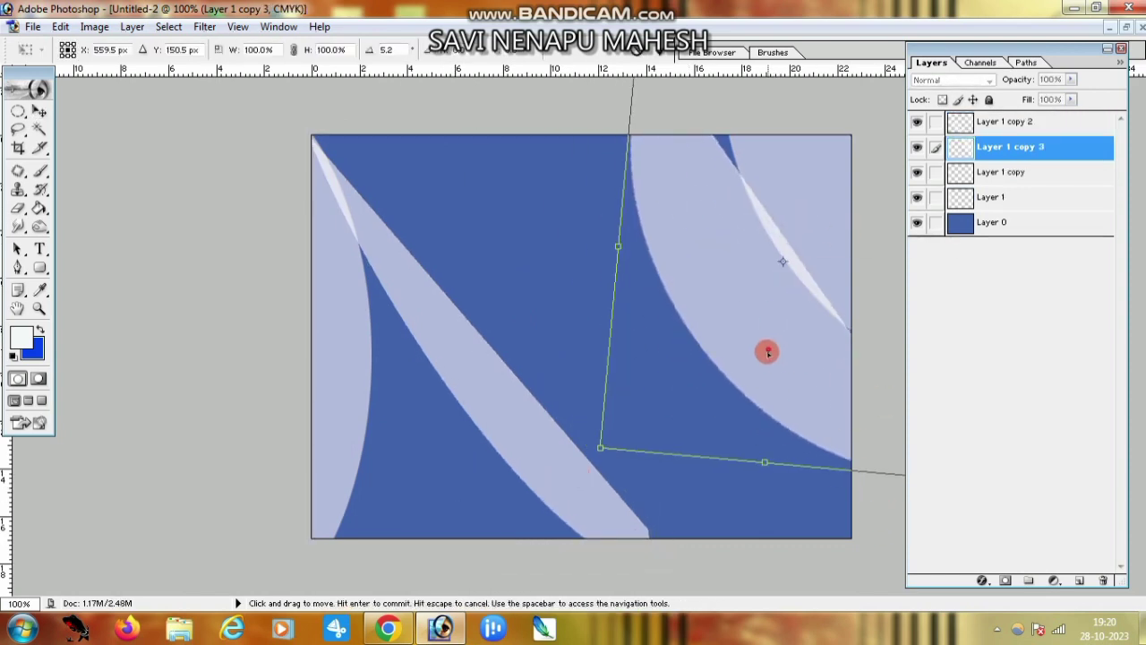
left_click_drag(765, 351, 750, 374)
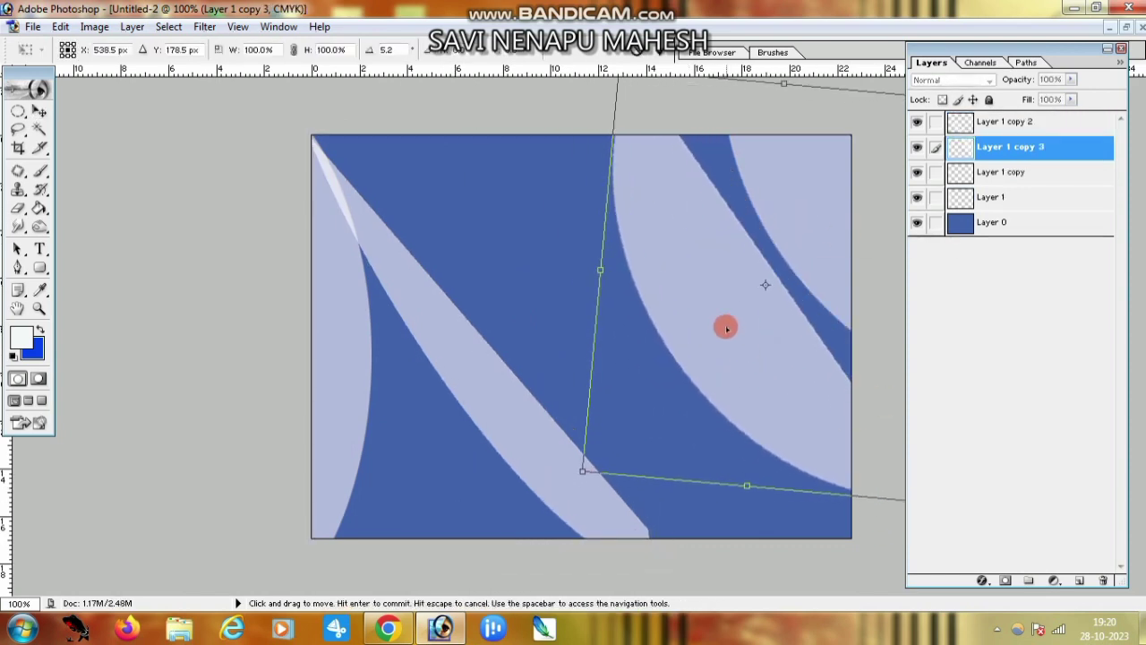
key("Return")
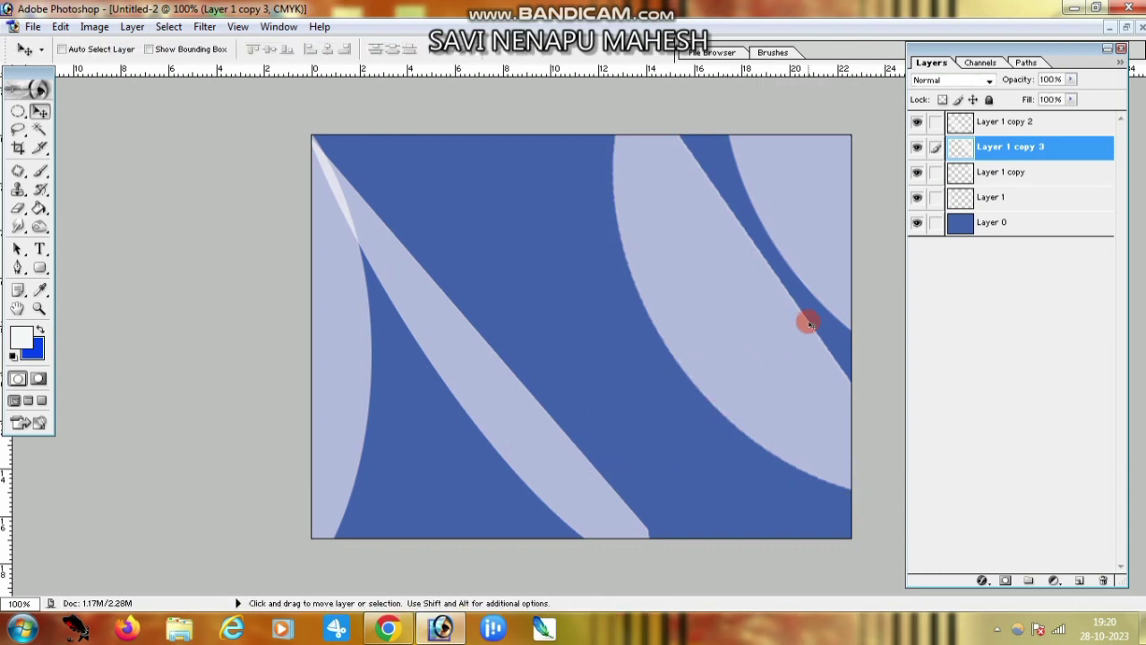
Link Layer 1, Layer 1 copy and Layer 1 copy 2, merge them, and shift the result left.
left_click(936, 197)
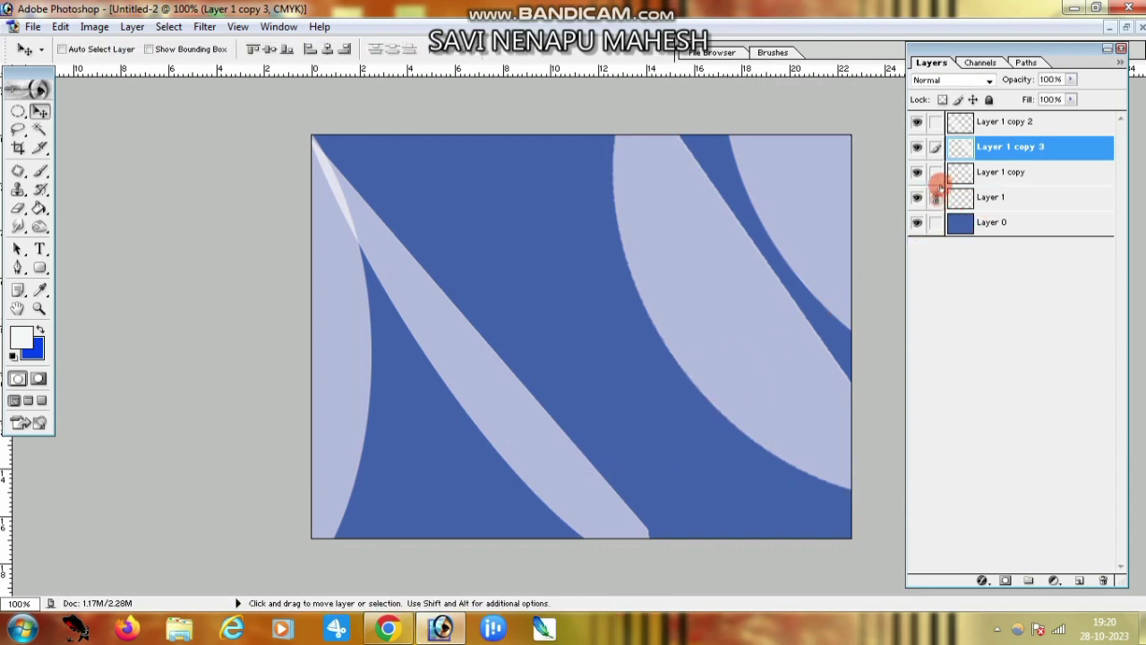
left_click(936, 172)
left_click(935, 122)
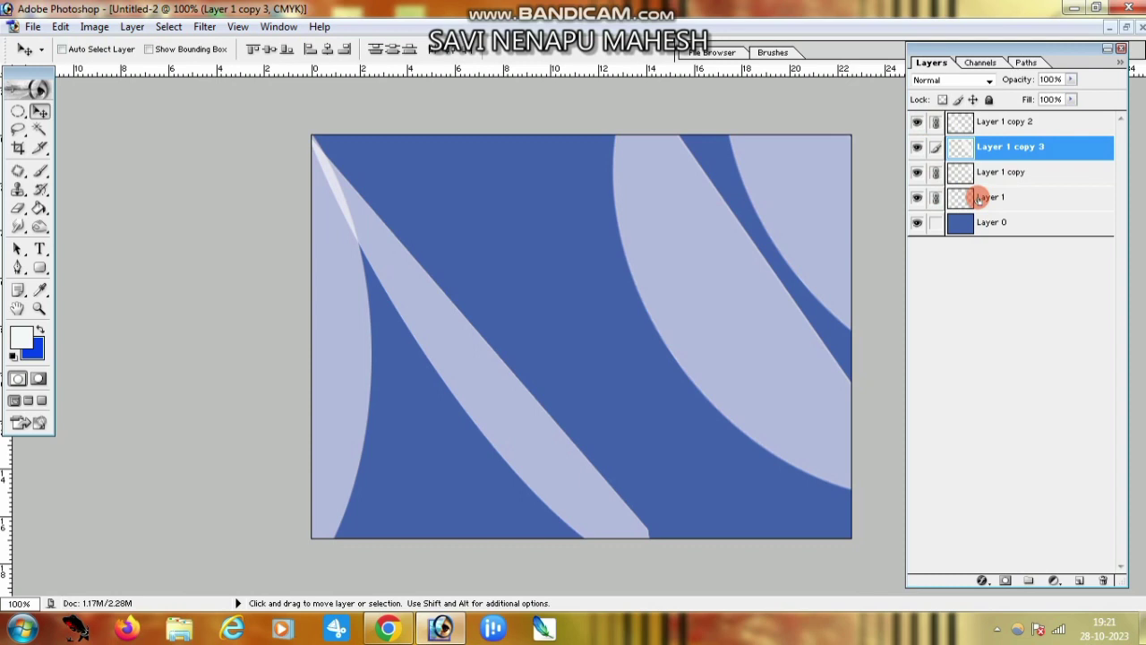
key("ctrl+e")
mouse_move(672, 251)
left_mouse_down()
mouse_move(601, 285)
mouse_move(651, 353)
left_mouse_up()
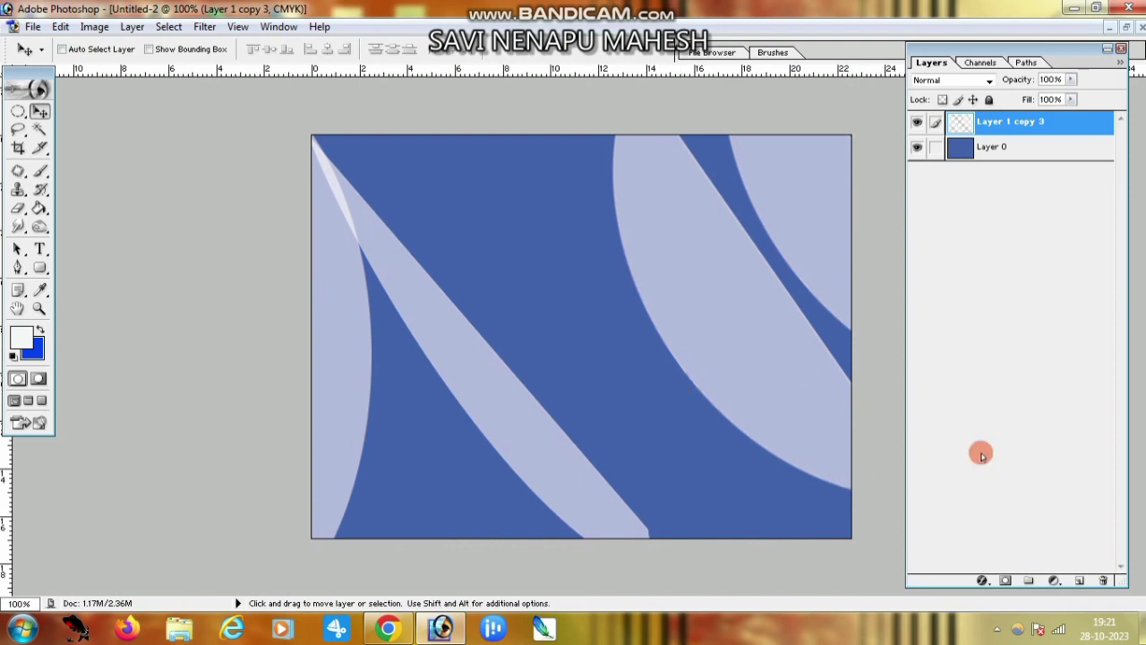
left_click(1053, 581)
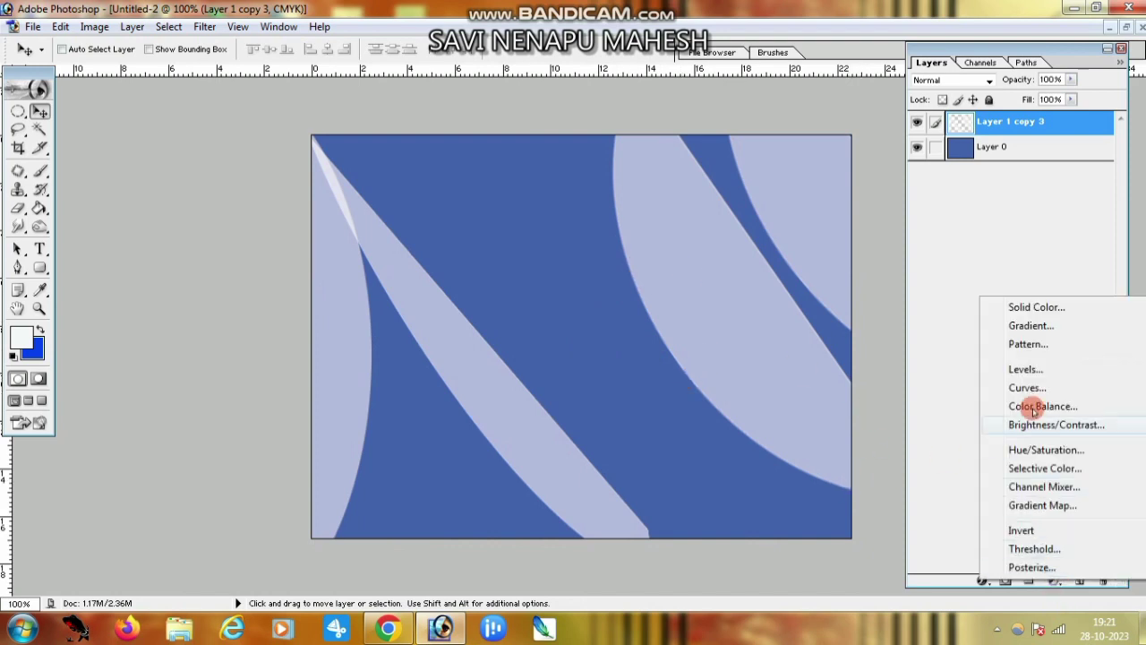
Add a Gradient Fill layer using the orange-yellow-orange preset over the whole canvas.
left_click(1030, 326)
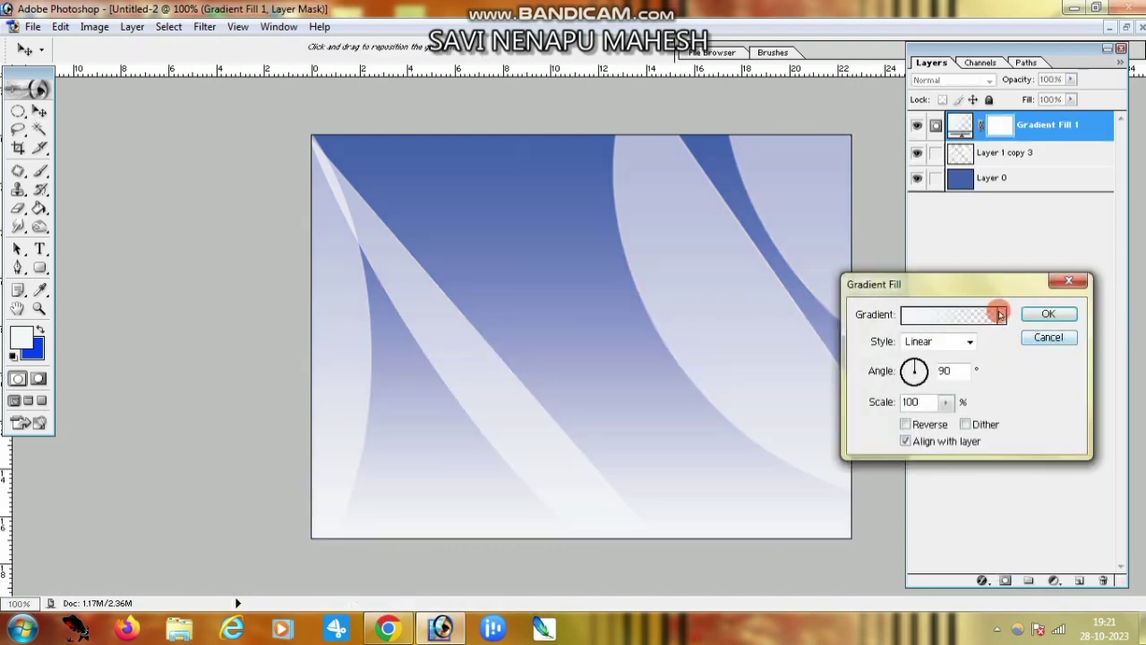
left_click(1003, 315)
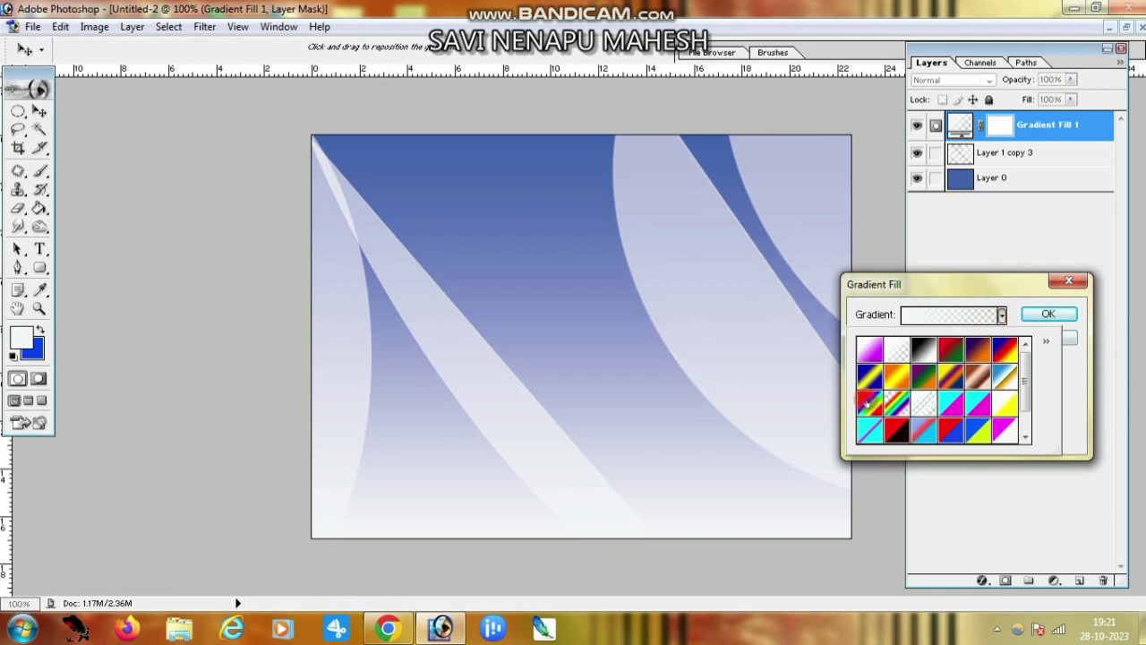
left_click(869, 378)
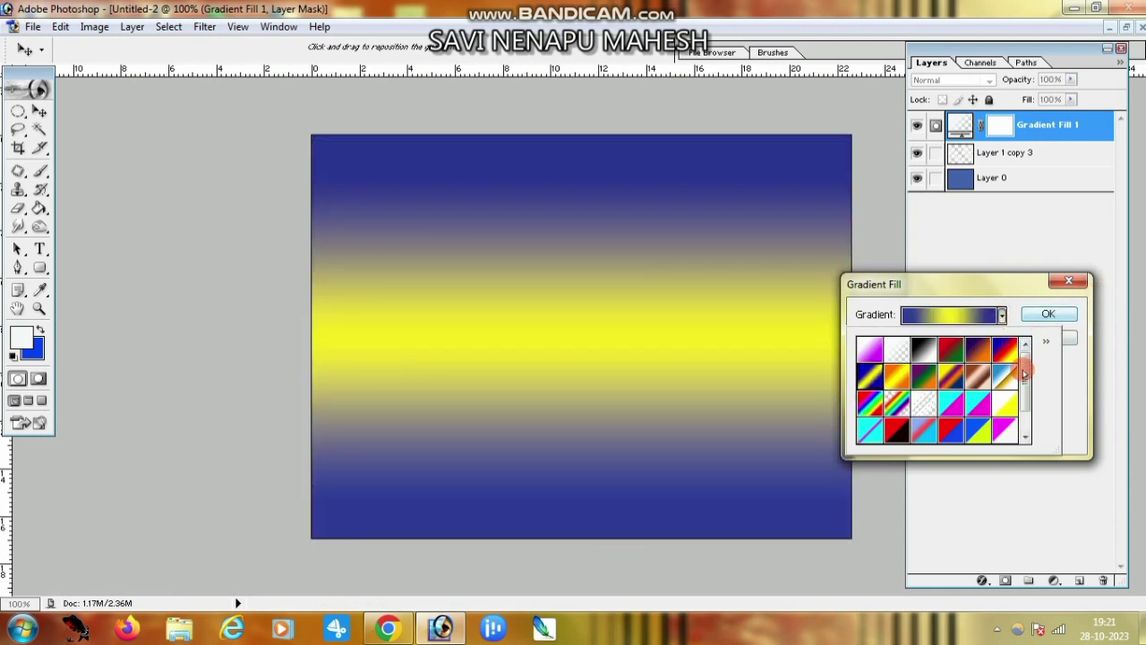
left_click(1005, 377)
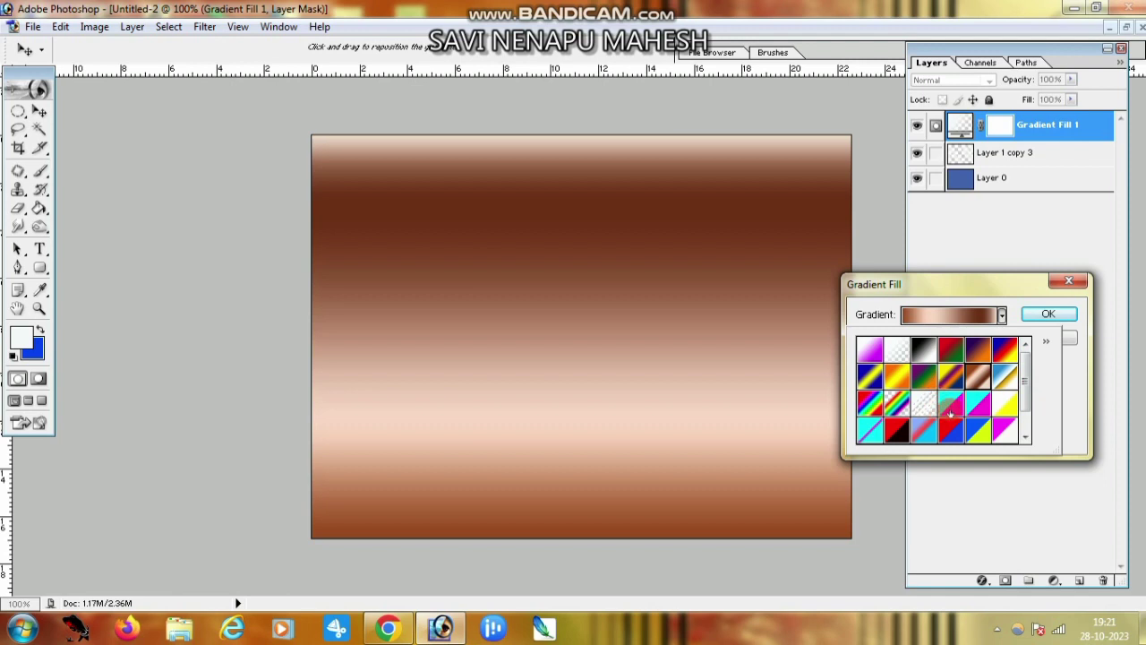
left_click(951, 404)
left_click(978, 430)
left_click(923, 374)
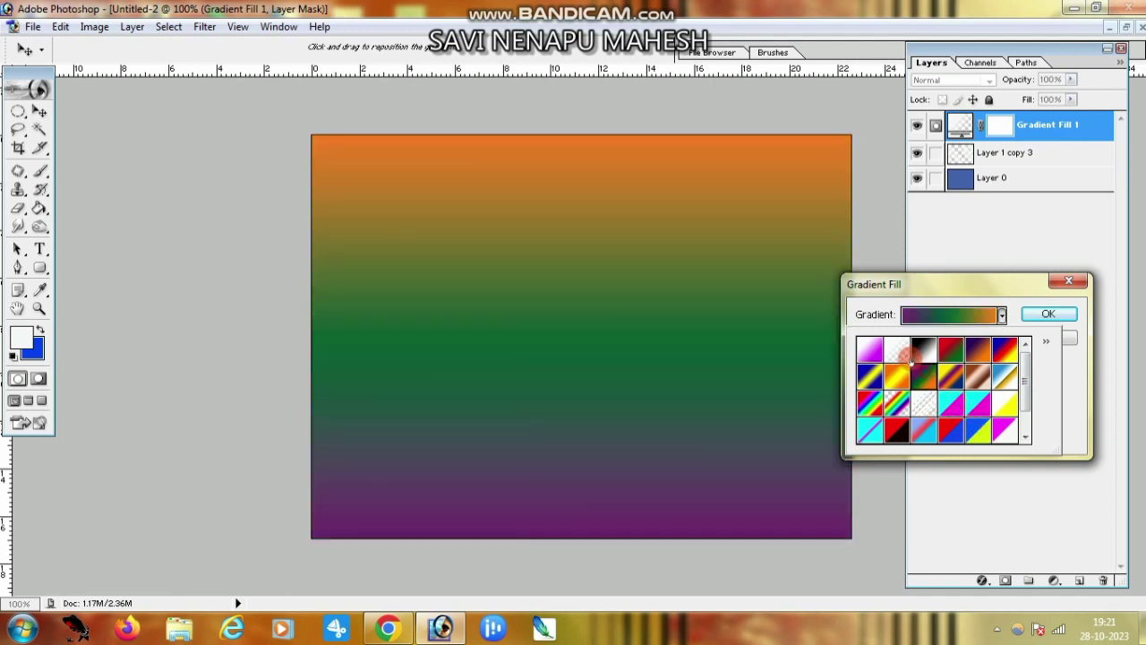
left_click(989, 353)
left_click(1012, 350)
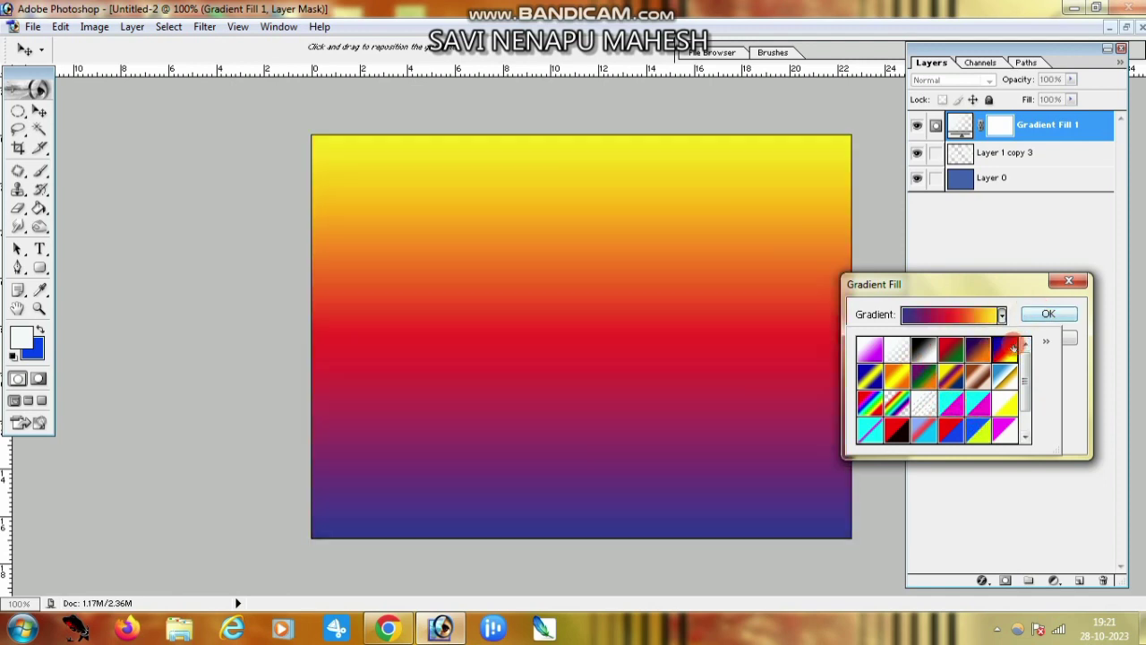
left_click(909, 380)
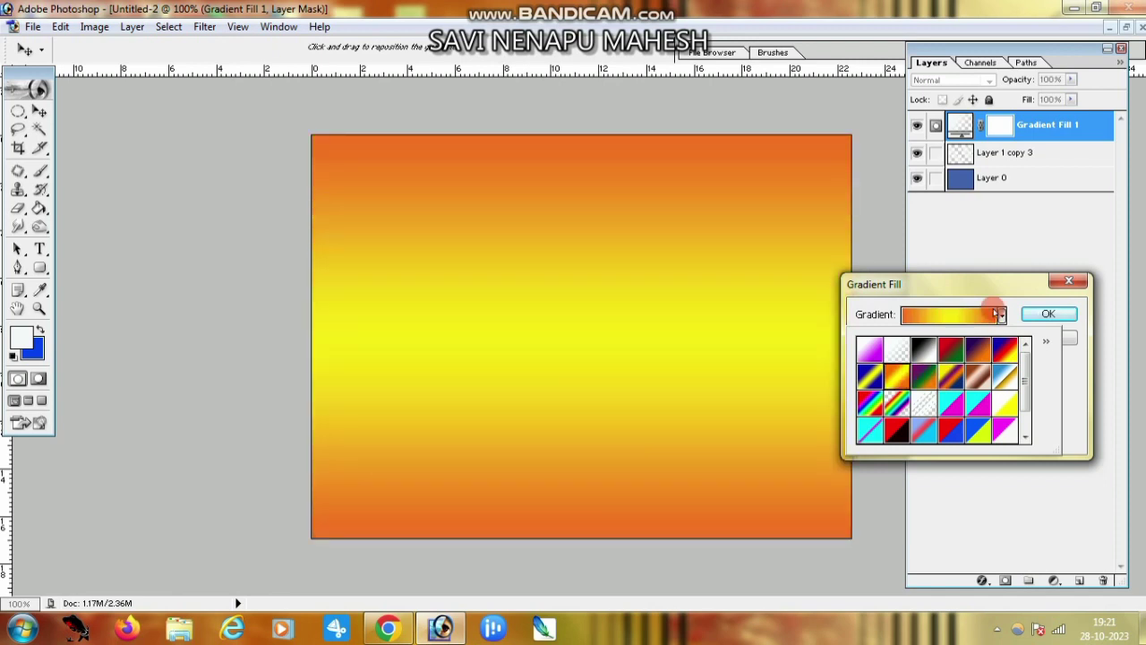
left_click(1039, 310)
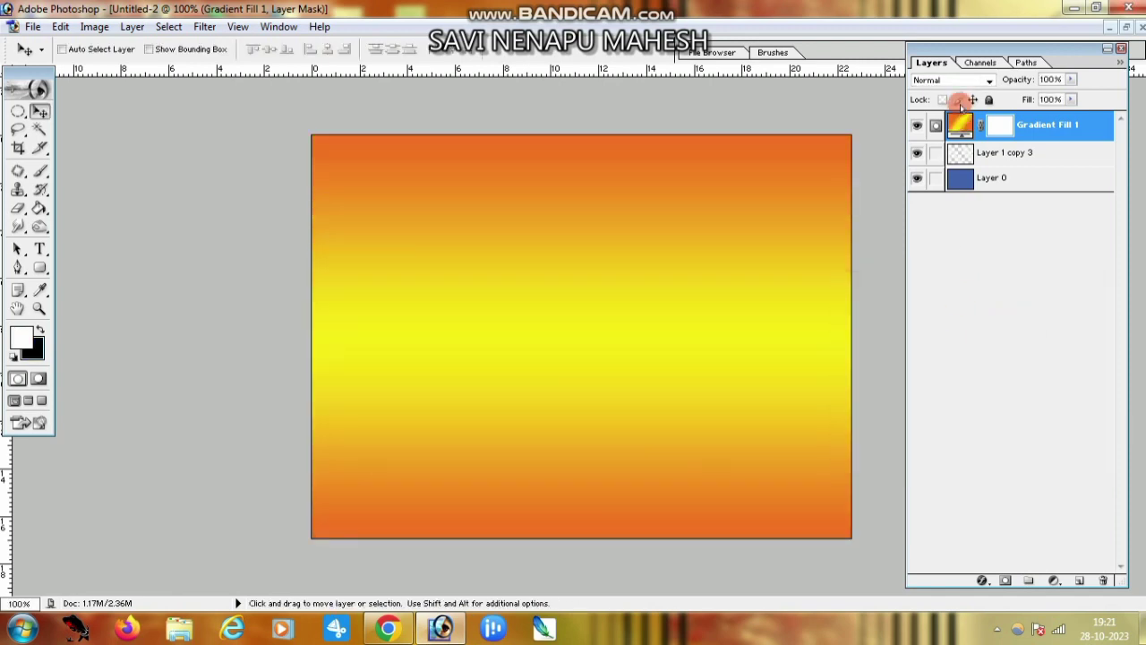
Set Gradient Fill 1 to Color blend mode and lower Layer 1 copy 3's fill to about 32%.
left_click(948, 82)
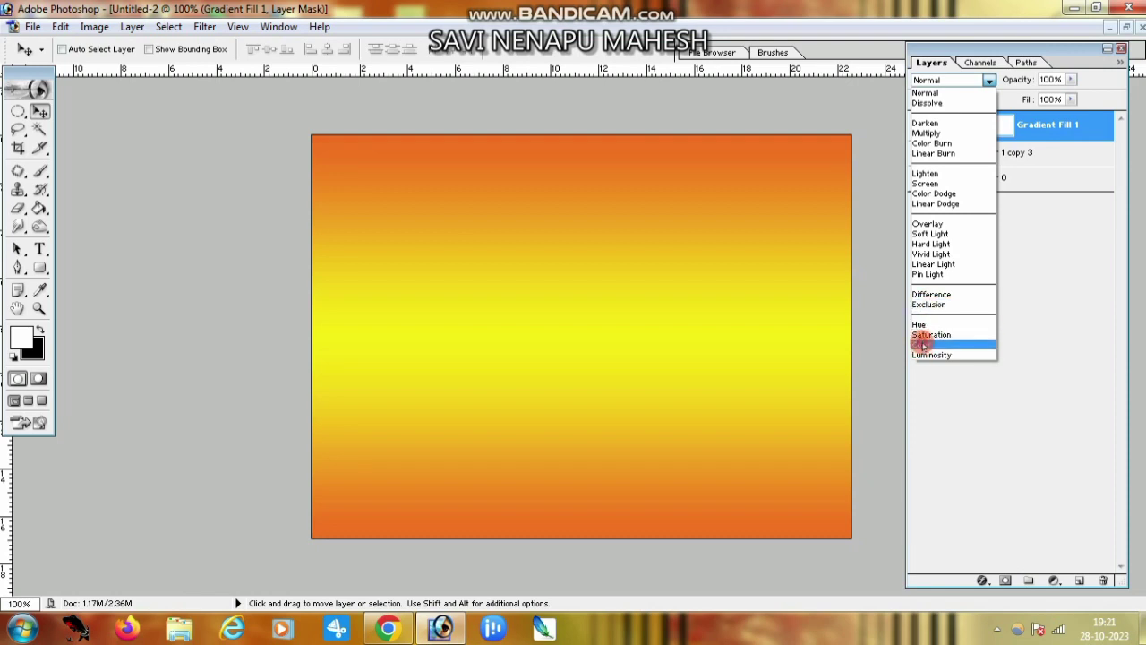
left_click(922, 345)
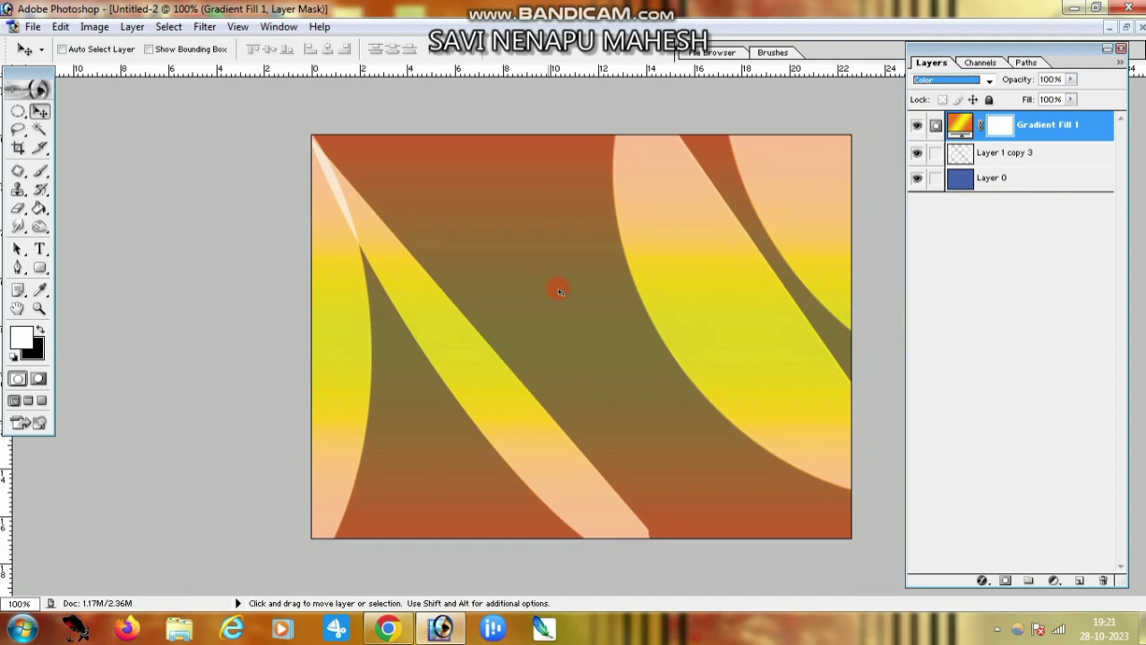
left_click(1010, 154)
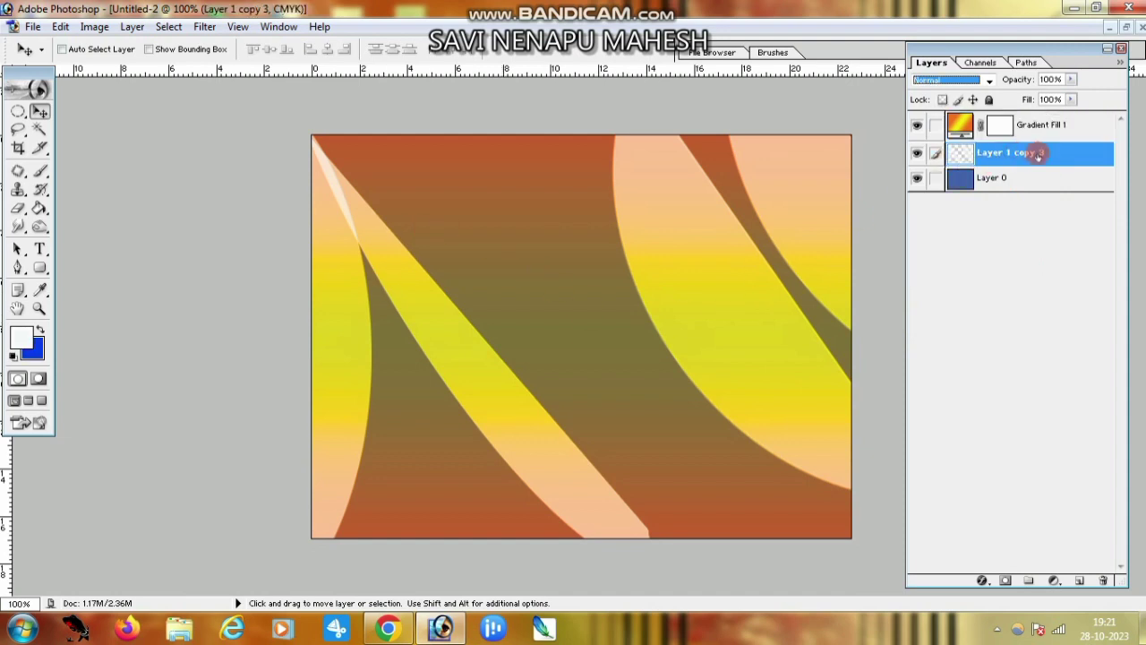
left_click(1072, 100)
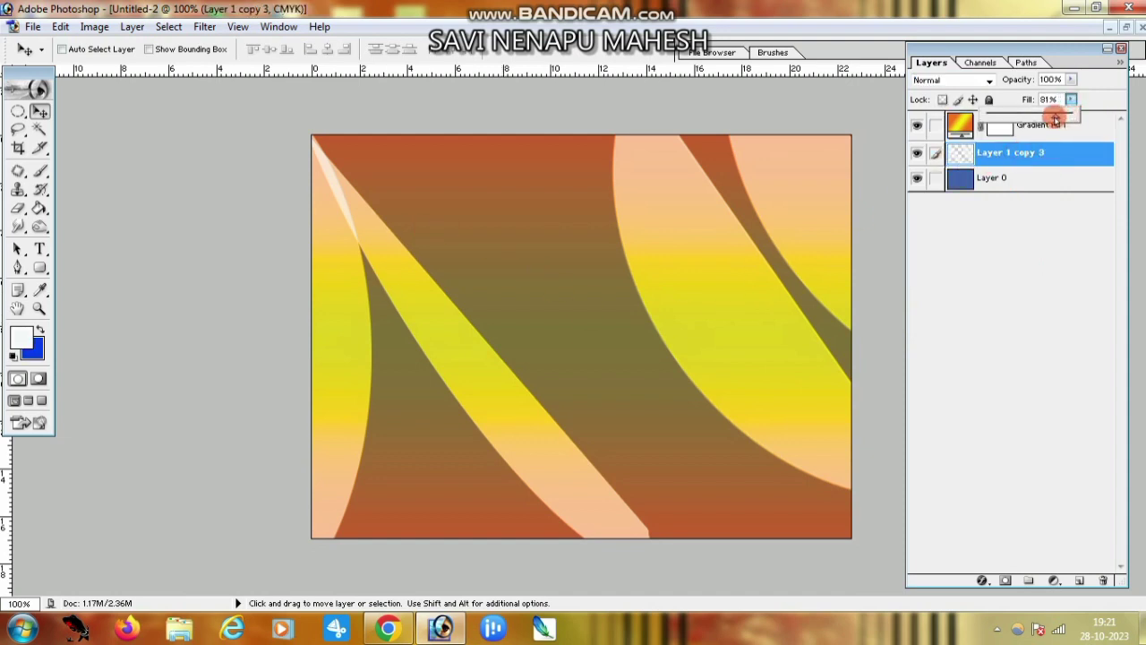
left_click_drag(1039, 117, 1015, 117)
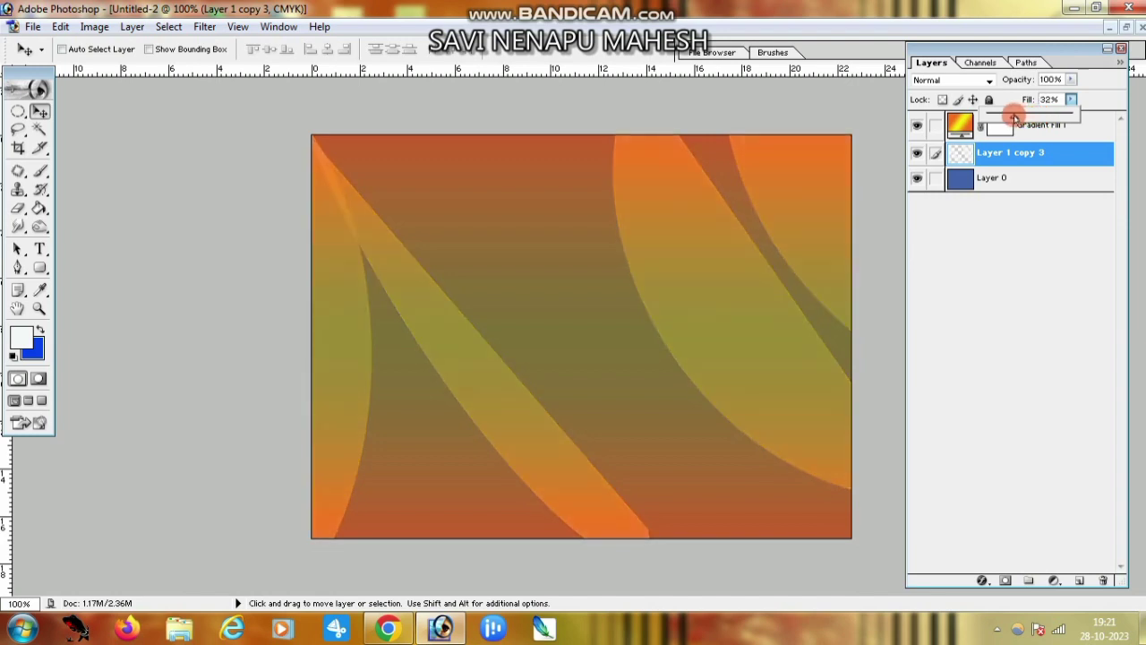
left_click(1055, 127)
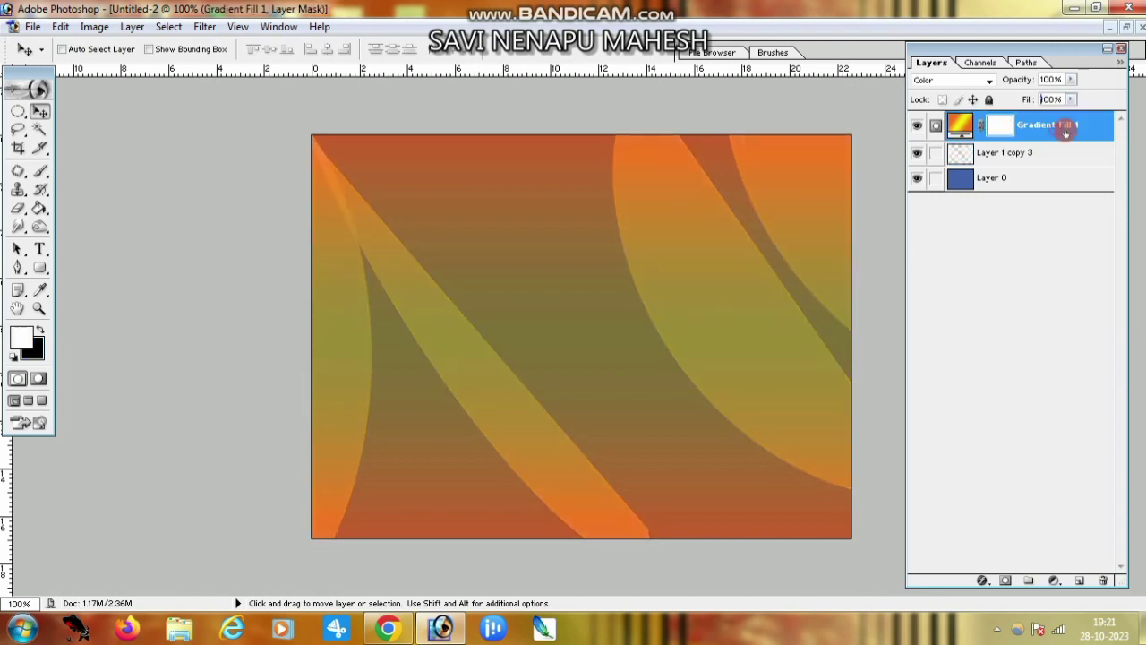
right_click(1041, 127)
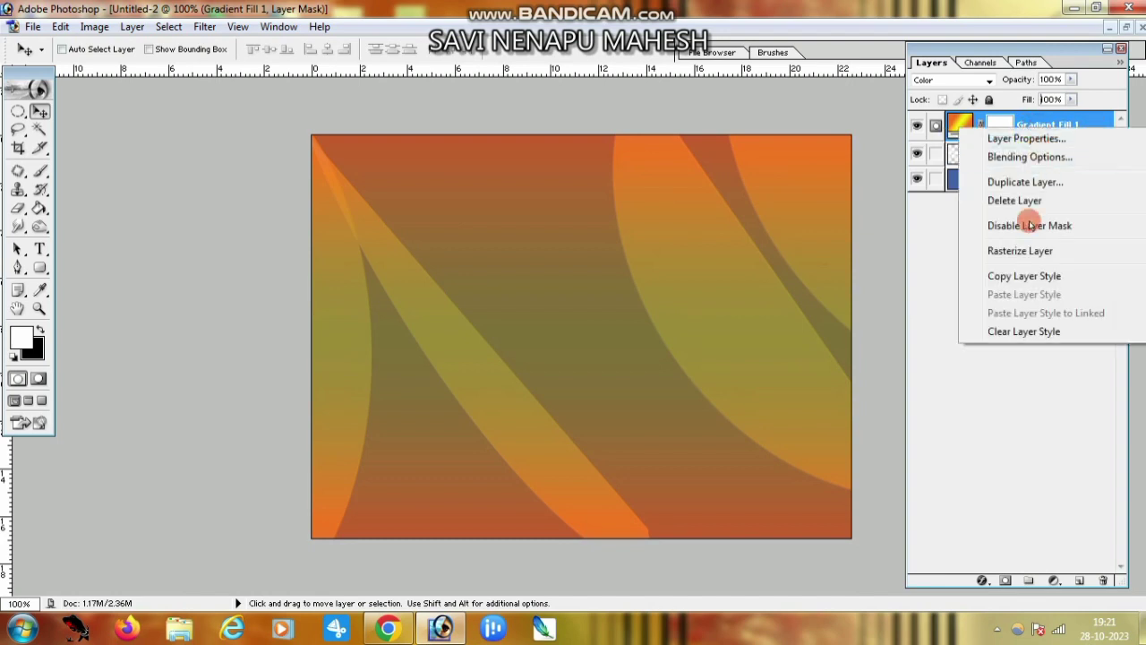
left_click(1057, 580)
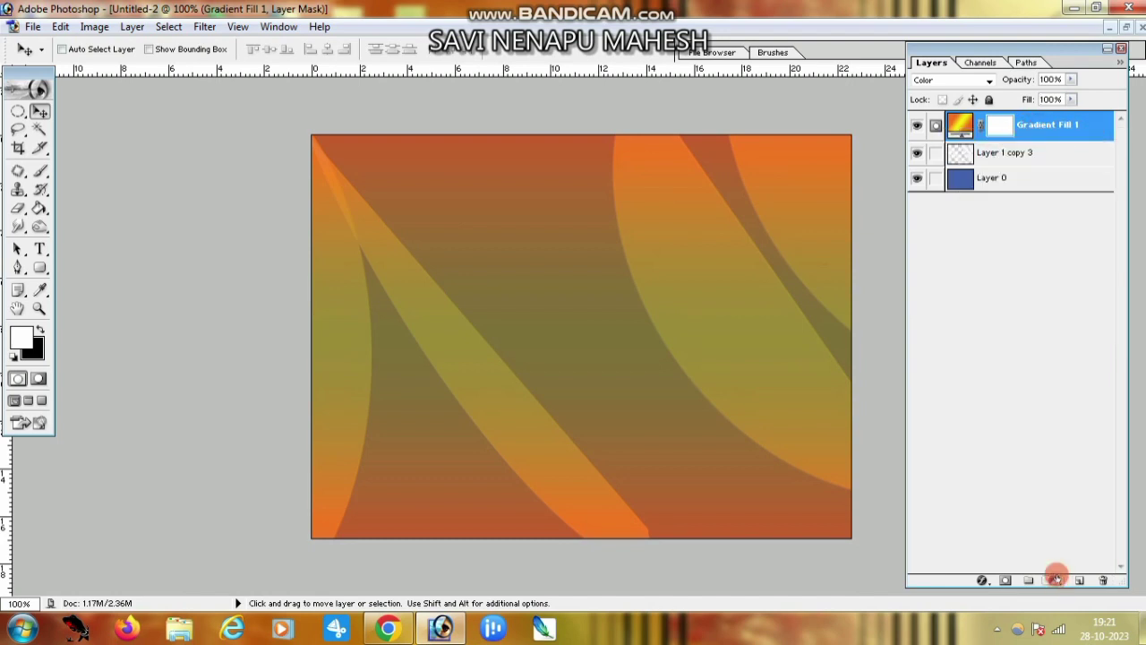
left_click_drag(1057, 578, 1036, 433)
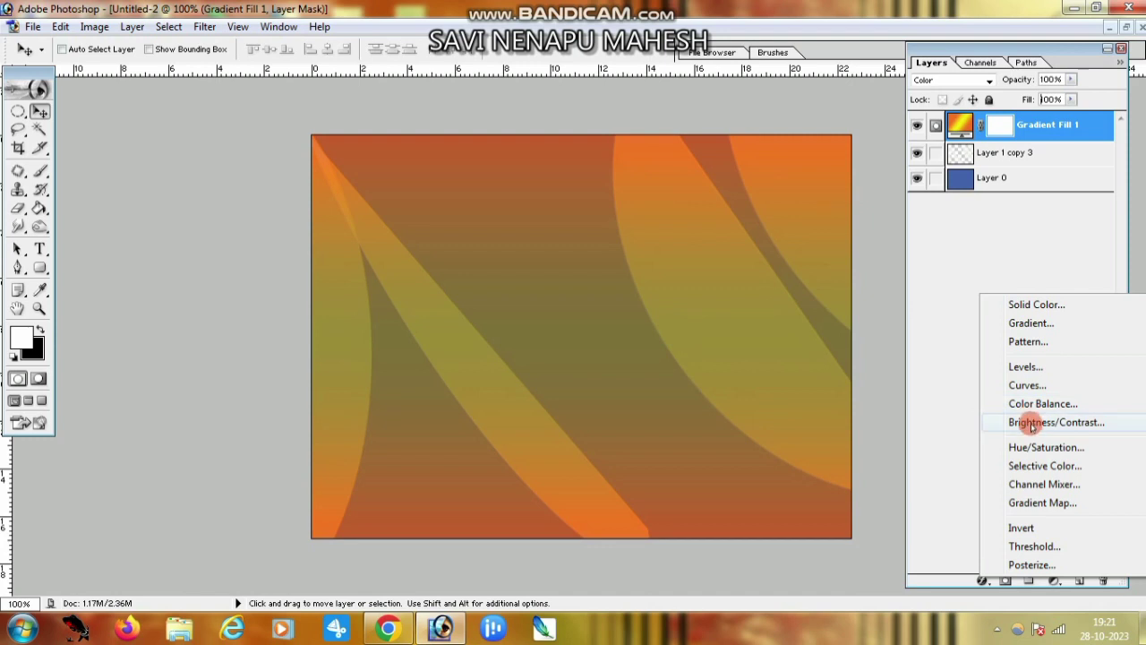
Add a Hue/Saturation layer with Hue +111, Saturation +40 and Lightness +26.
left_click(1037, 447)
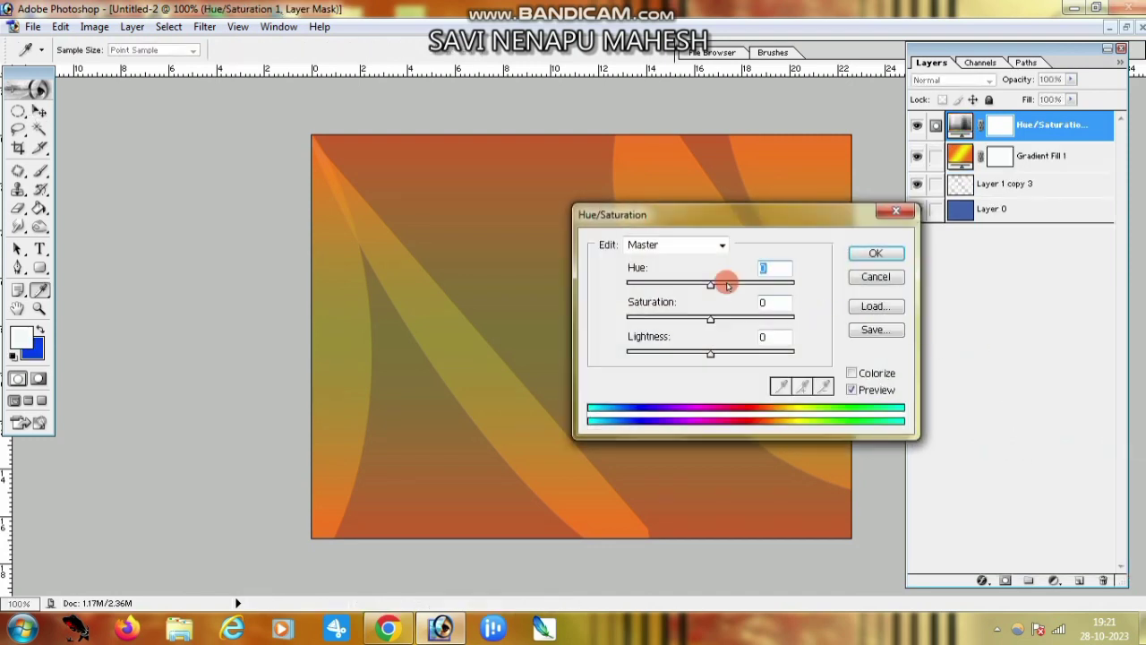
left_click_drag(713, 283, 755, 285)
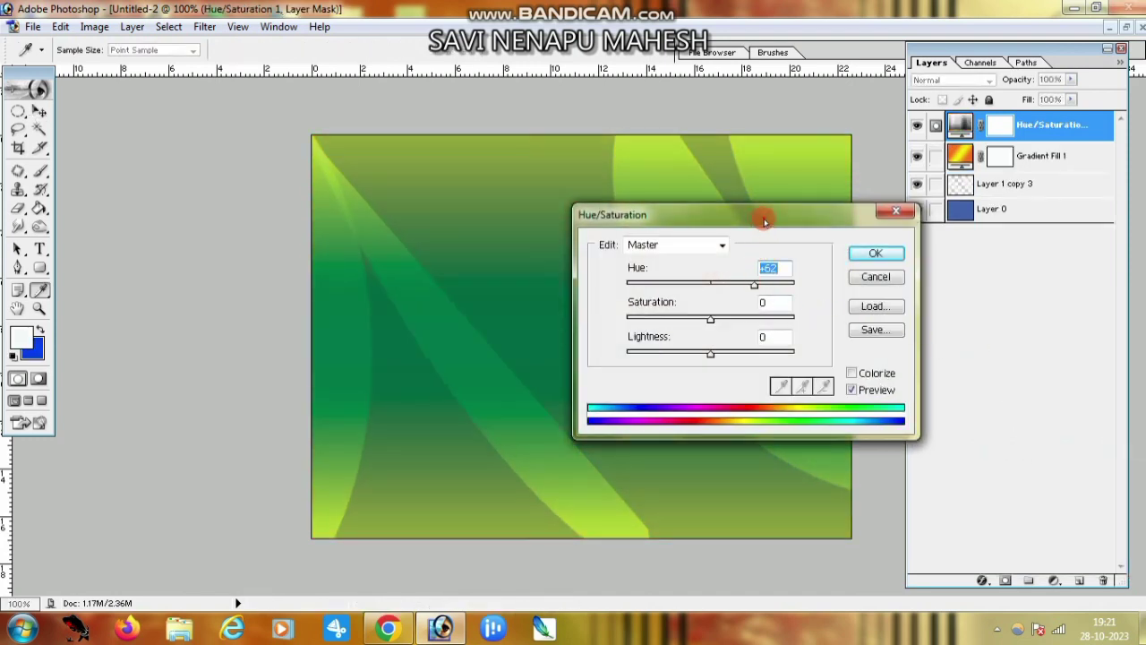
left_click_drag(762, 215, 998, 277)
left_click_drag(946, 380, 989, 379)
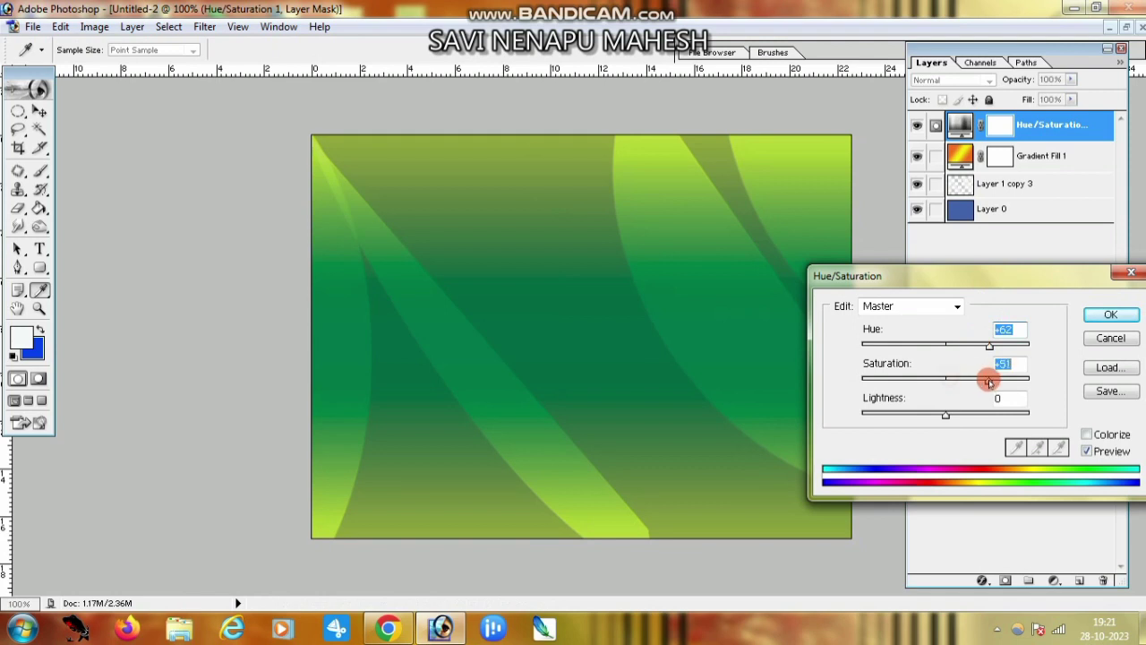
mouse_move(946, 415)
left_mouse_down()
mouse_move(994, 415)
mouse_move(922, 414)
left_mouse_up()
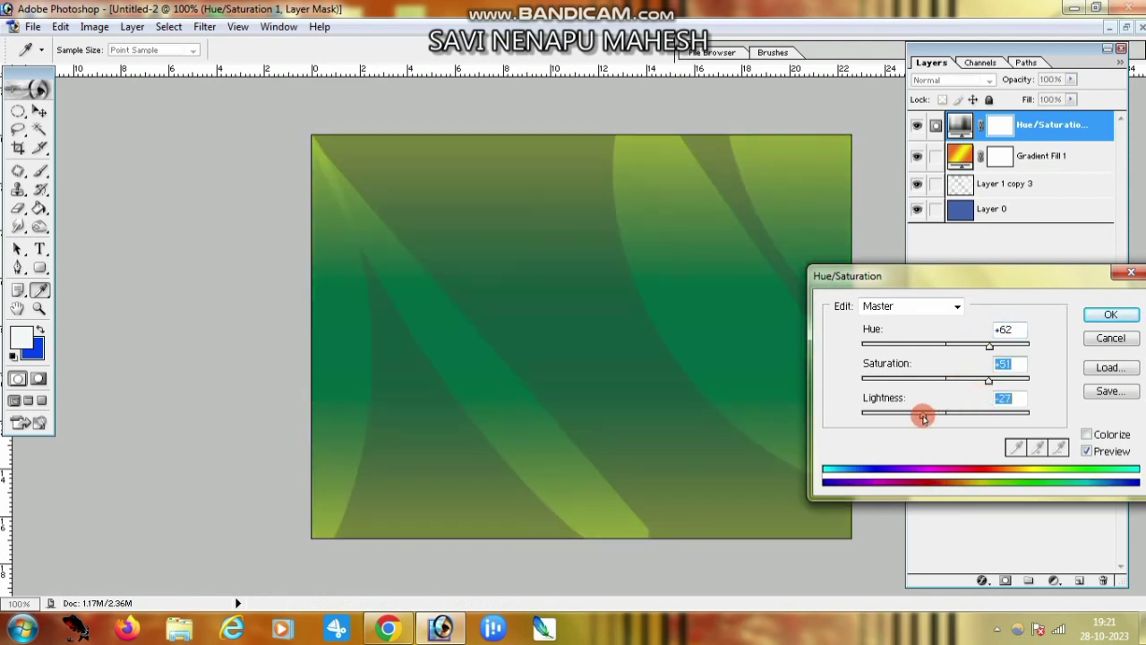
mouse_move(990, 345)
left_mouse_down()
mouse_move(848, 350)
mouse_move(900, 347)
left_mouse_up()
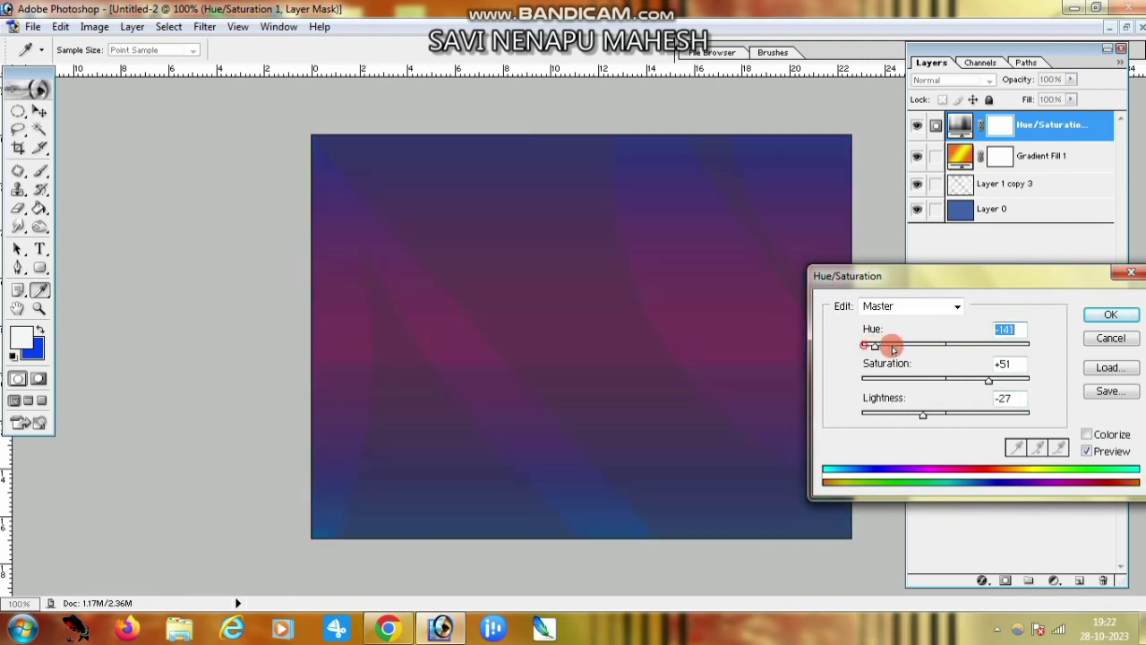
mouse_move(989, 380)
left_mouse_down()
mouse_move(865, 385)
mouse_move(979, 380)
left_mouse_up()
left_click_drag(929, 418, 968, 414)
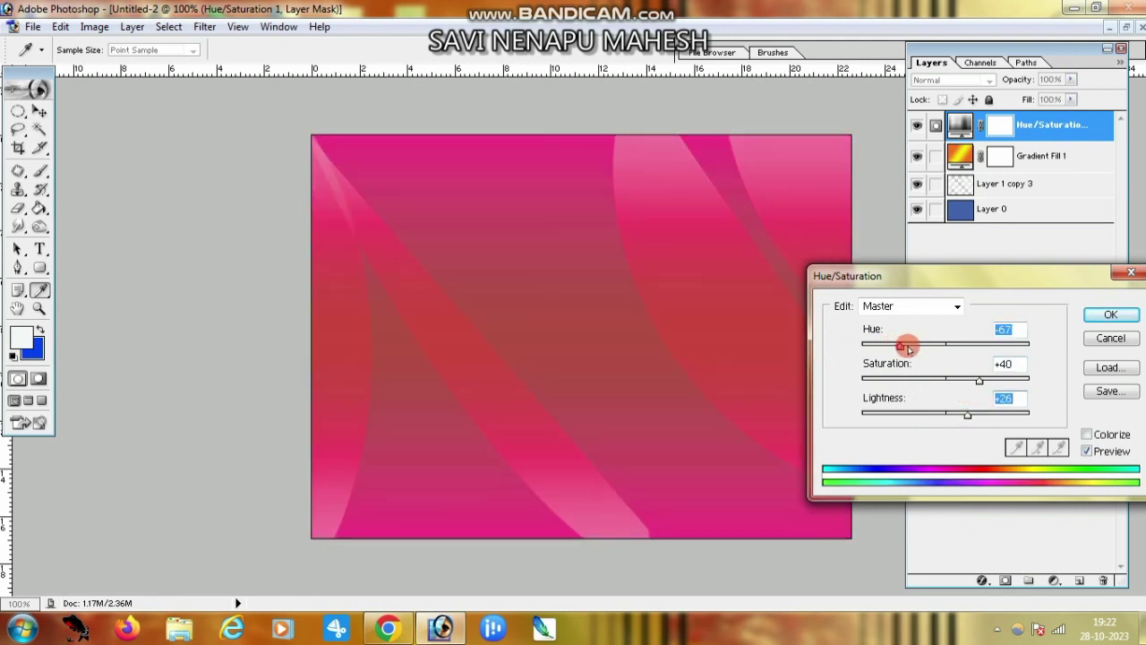
mouse_move(900, 346)
left_mouse_down()
mouse_move(1029, 349)
mouse_move(1007, 348)
left_mouse_up()
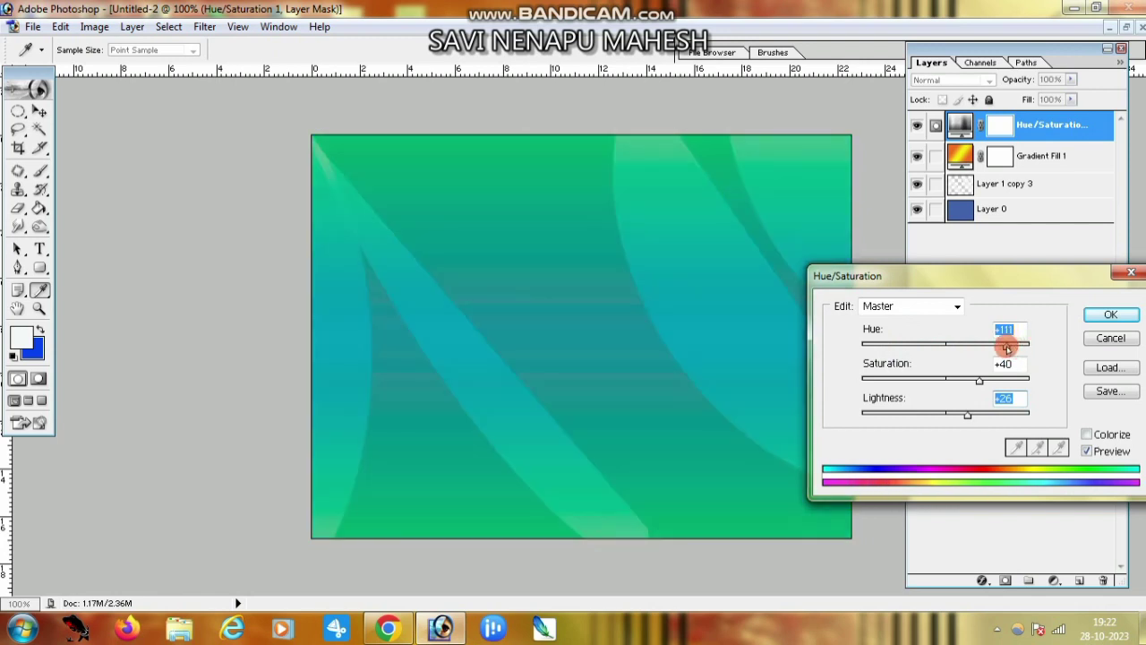
left_click(1109, 315)
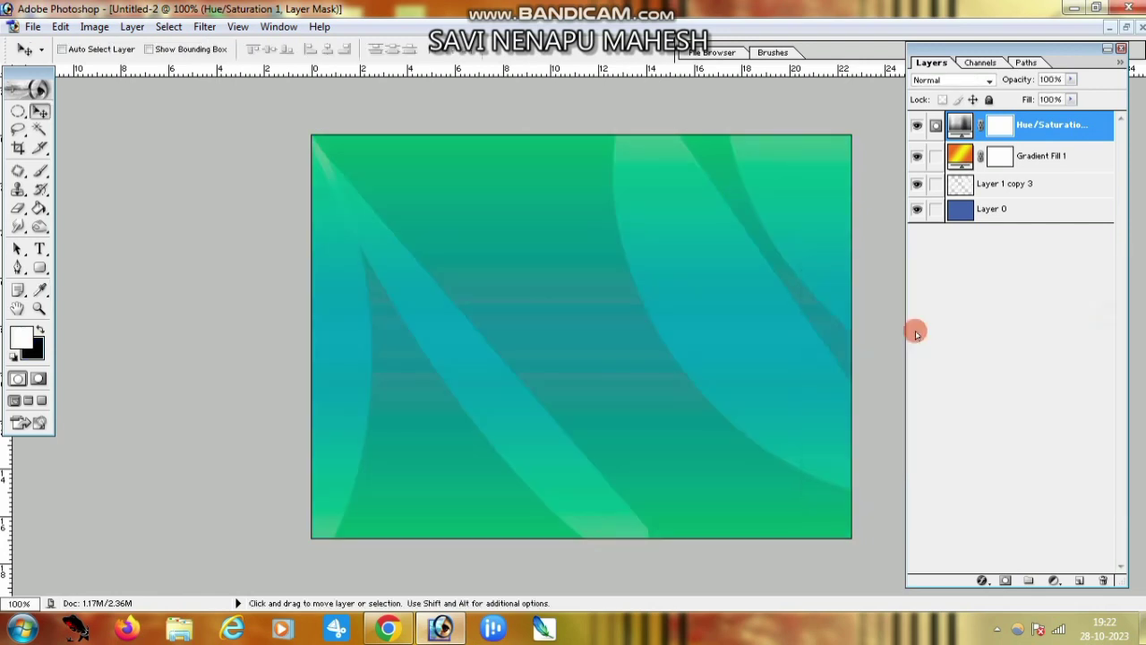